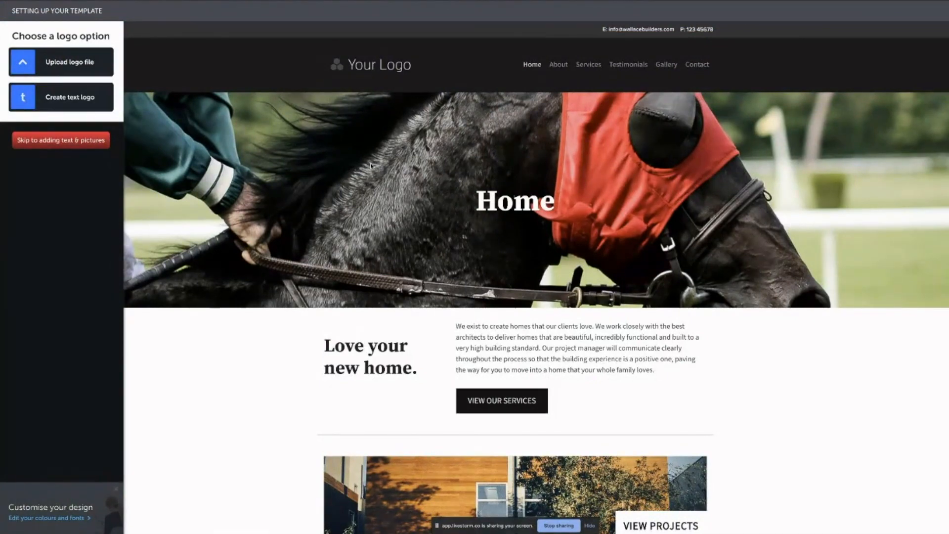
Skip the logo step and go straight to adding text and pictures in the Editor.
{"action": "left_click", "coordinate": [83, 142]}
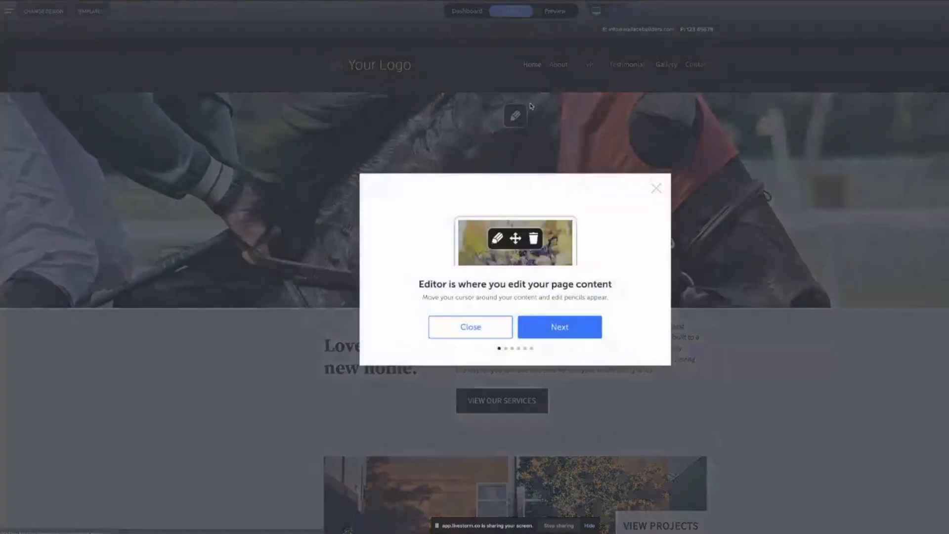
Close the editor tour and delete the 'View Projects' picture block from the Home page.
{"action": "left_click", "coordinate": [657, 188]}
{"action": "scroll", "coordinate": [548, 158], "scroll_direction": "down", "scroll_amount": 5}
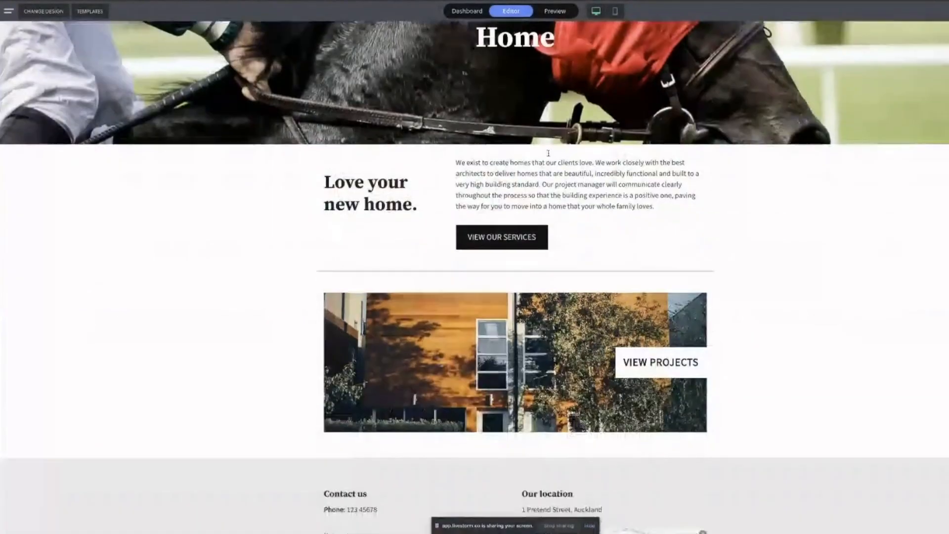
{"action": "mouse_move", "coordinate": [472, 251]}
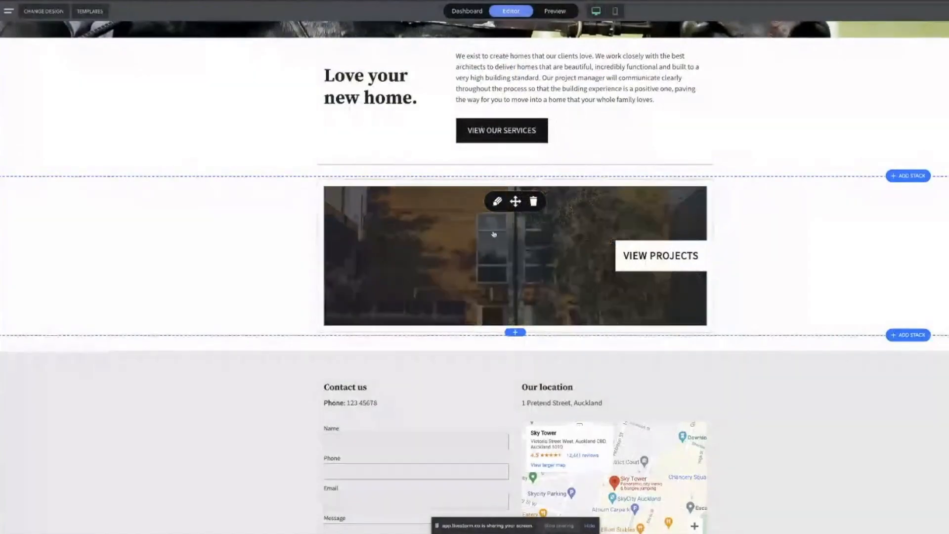
{"action": "left_click", "coordinate": [537, 202]}
{"action": "left_click", "coordinate": [593, 304]}
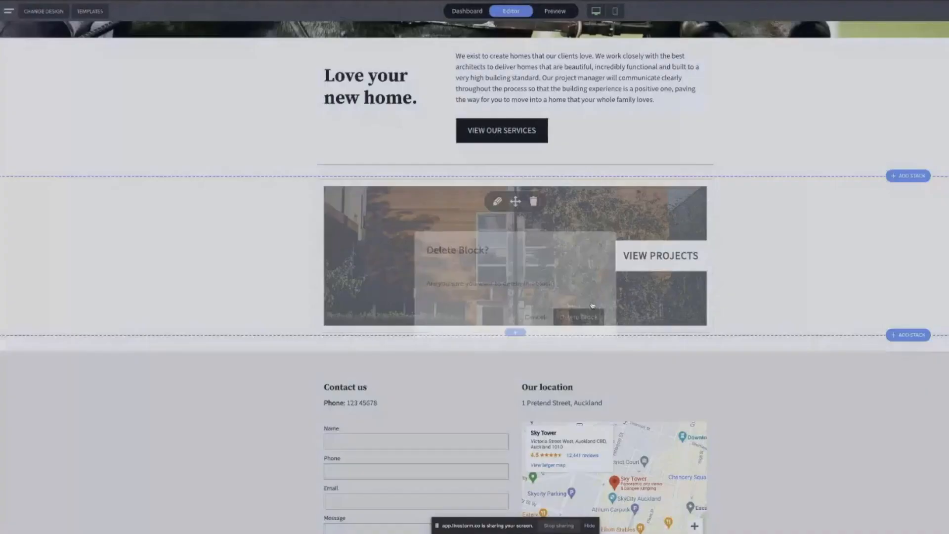
Keep the services button block and delete the whole 'Love your new home' section.
{"action": "left_click", "coordinate": [597, 126]}
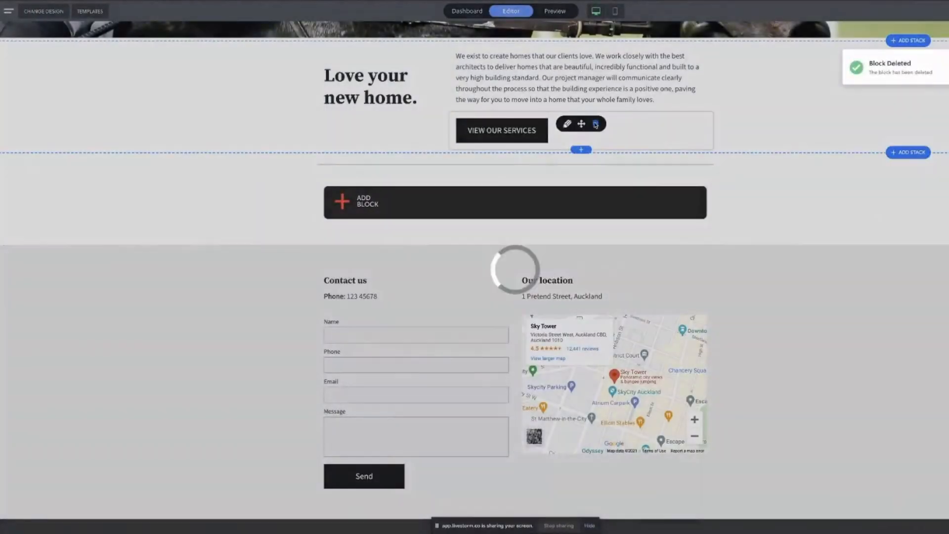
{"action": "left_click", "coordinate": [534, 301]}
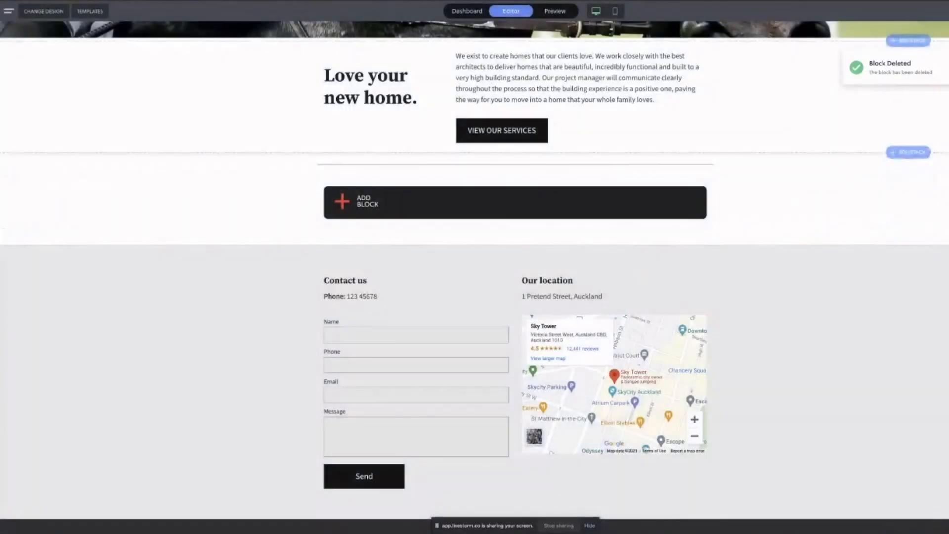
{"action": "left_click", "coordinate": [918, 99]}
{"action": "left_click", "coordinate": [587, 204]}
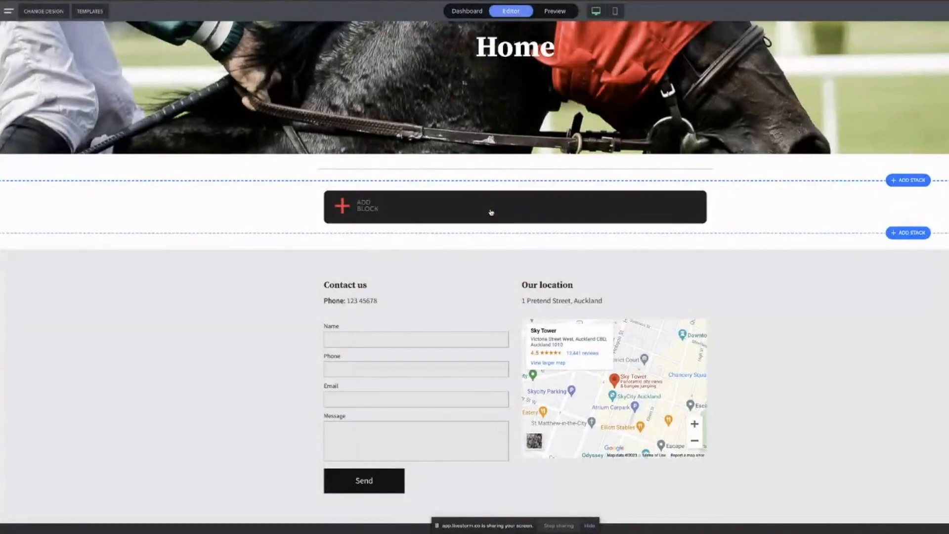
Add a grid gallery block below the Home banner and auto-fill it with six stock images.
{"action": "left_click", "coordinate": [491, 213]}
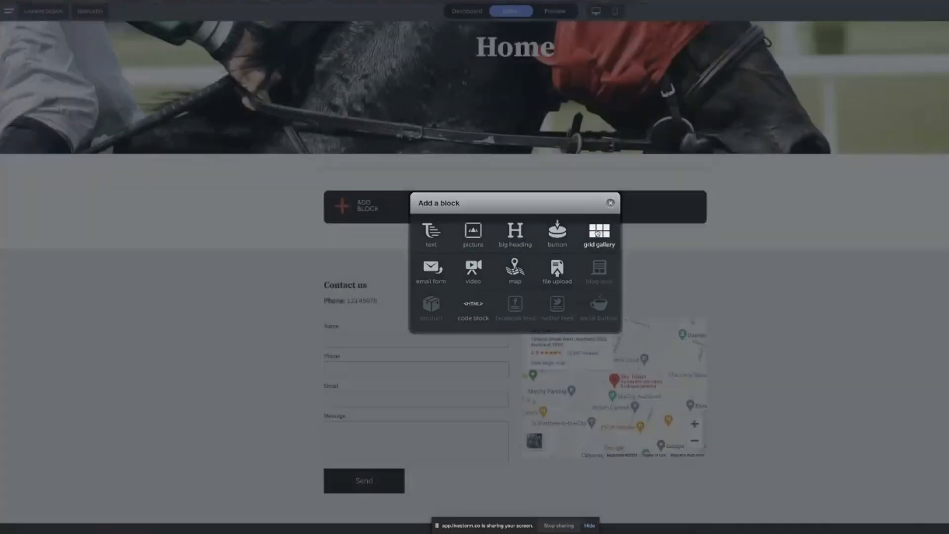
{"action": "left_click", "coordinate": [598, 233]}
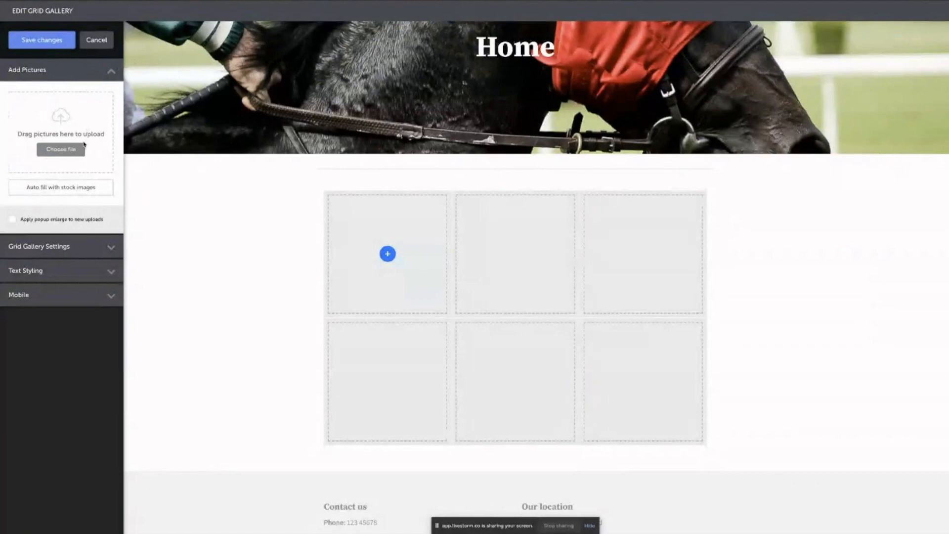
{"action": "left_click", "coordinate": [71, 192]}
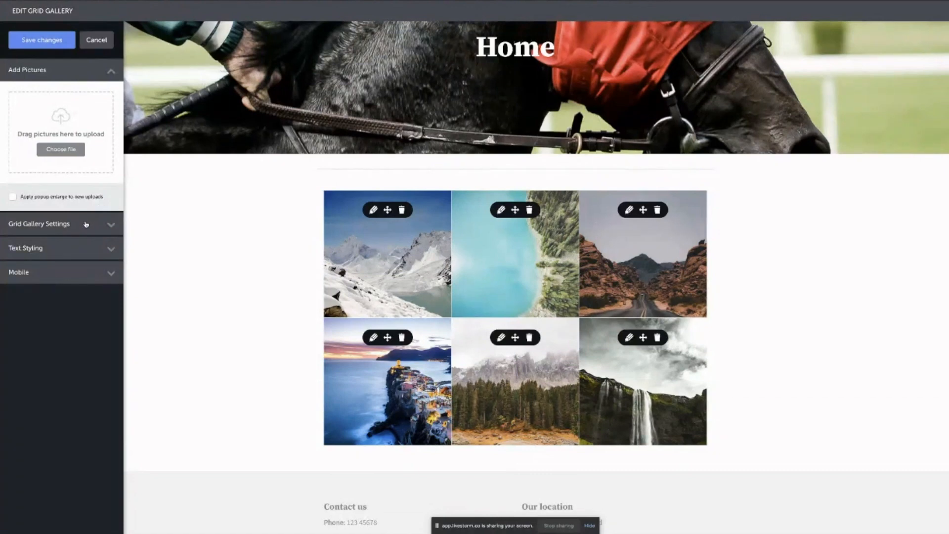
In Grid Gallery Settings, set the gallery to 4 columns.
{"action": "left_click", "coordinate": [113, 225]}
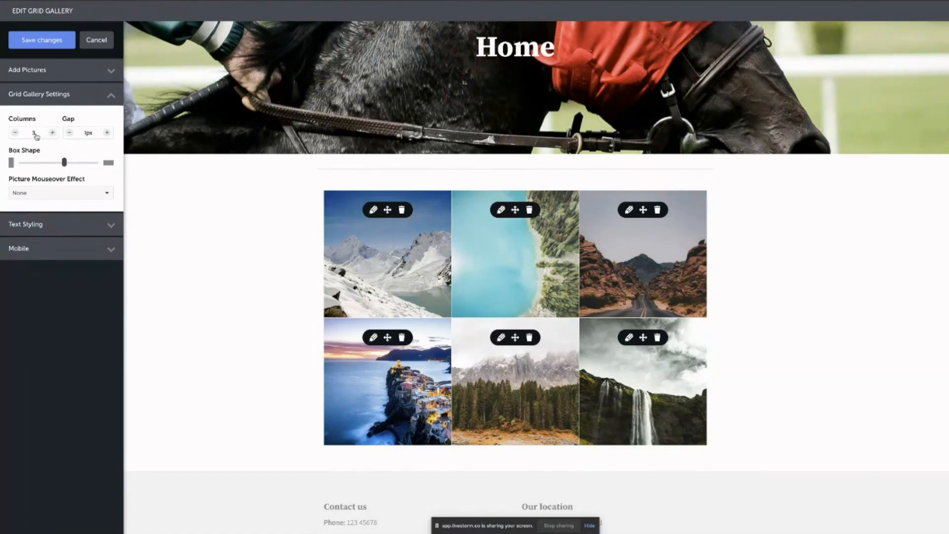
{"action": "left_click", "coordinate": [36, 135]}
{"action": "left_click", "coordinate": [35, 146]}
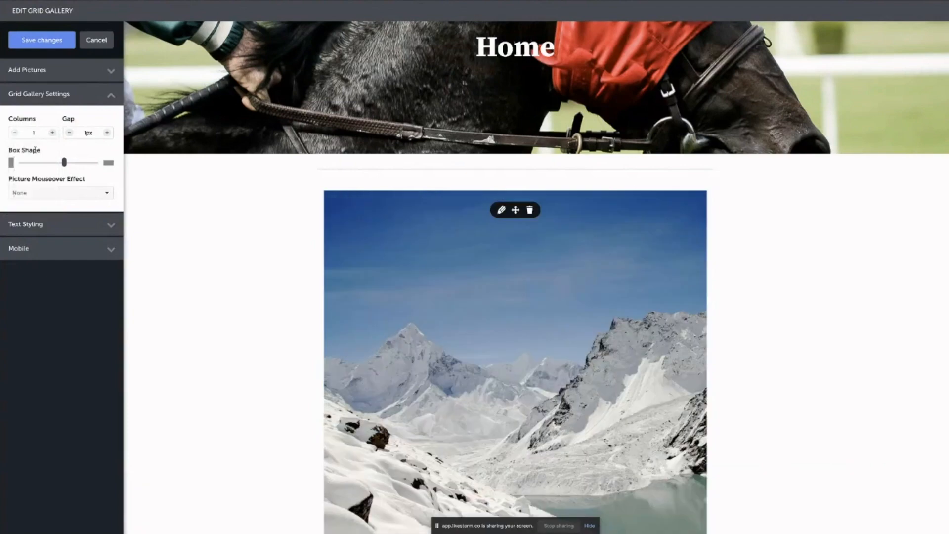
{"action": "scroll", "coordinate": [291, 208], "scroll_direction": "down", "scroll_amount": 3}
{"action": "scroll", "coordinate": [482, 253], "scroll_direction": "down", "scroll_amount": 20}
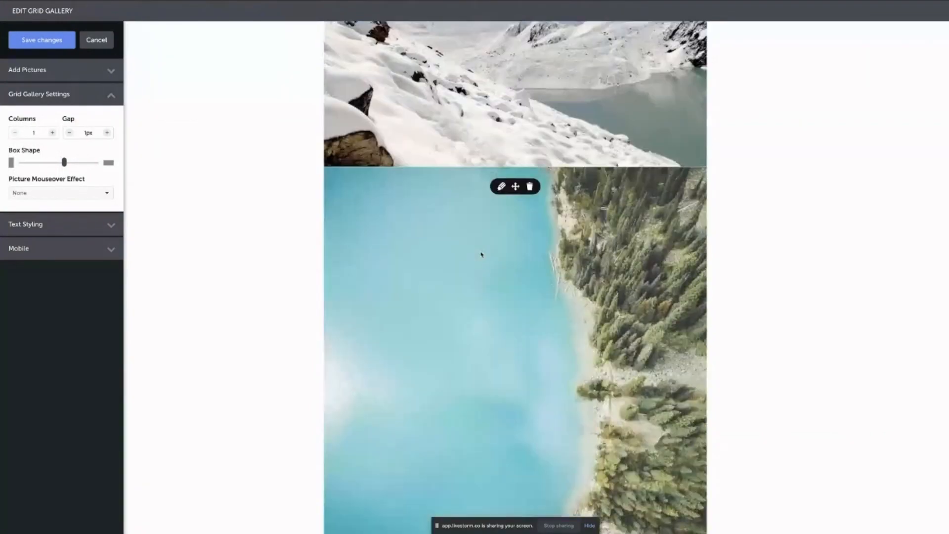
{"action": "scroll", "coordinate": [478, 253], "scroll_direction": "up", "scroll_amount": 20}
{"action": "scroll", "coordinate": [460, 243], "scroll_direction": "up", "scroll_amount": 5}
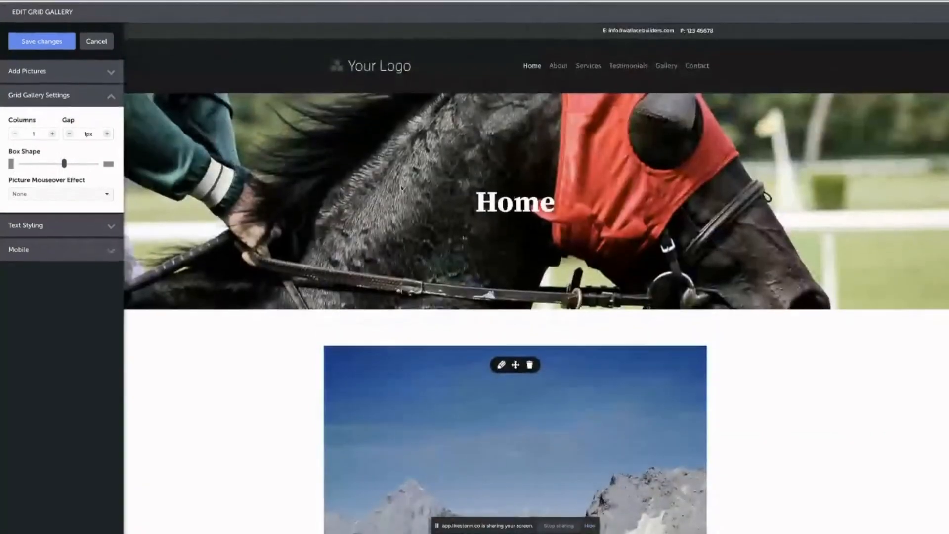
{"action": "scroll", "coordinate": [425, 333], "scroll_direction": "down", "scroll_amount": 4}
{"action": "scroll", "coordinate": [432, 341], "scroll_direction": "down", "scroll_amount": 2}
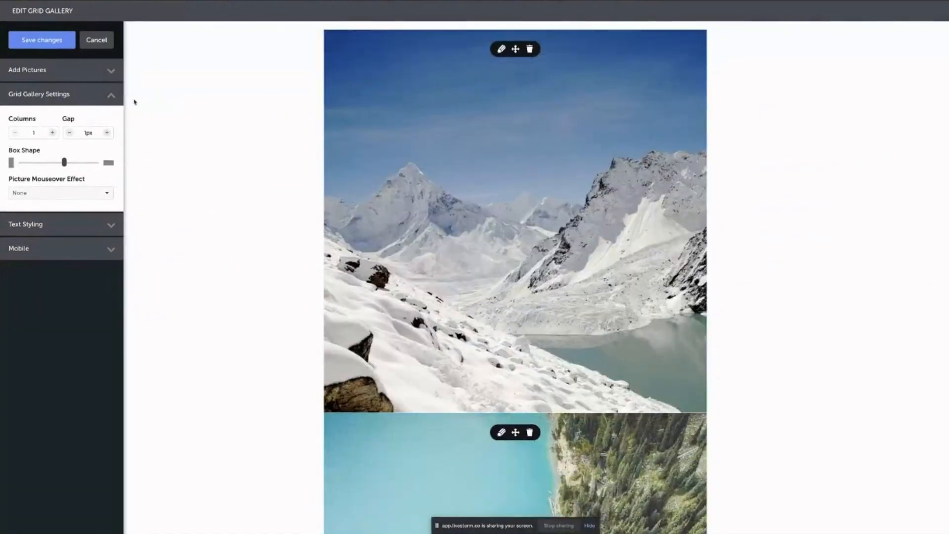
{"action": "left_click", "coordinate": [31, 133]}
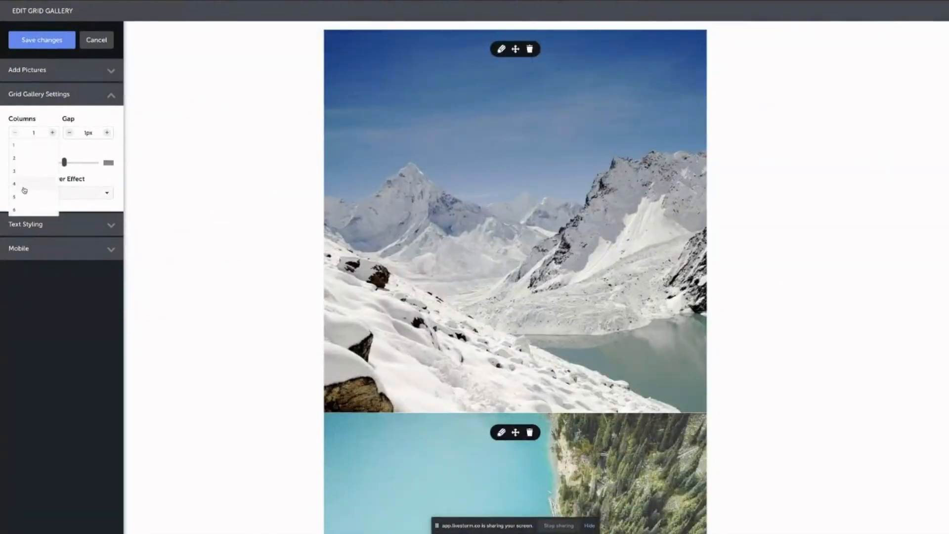
{"action": "left_click", "coordinate": [24, 184]}
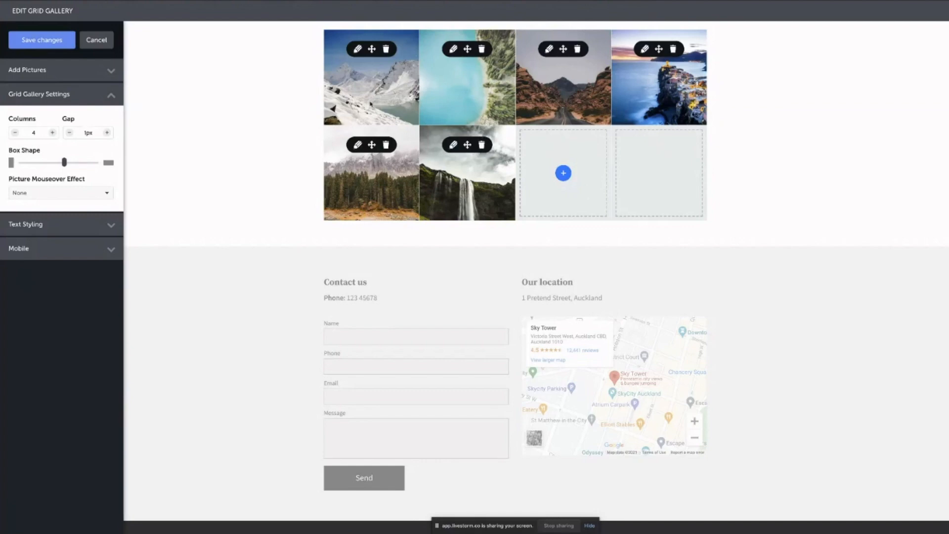
Set the gap between gallery pictures to 0px.
{"action": "left_click", "coordinate": [107, 132]}
{"action": "left_click", "coordinate": [107, 133]}
{"action": "left_click", "coordinate": [107, 132]}
{"action": "left_click", "coordinate": [108, 132]}
{"action": "left_click", "coordinate": [107, 132]}
{"action": "left_click", "coordinate": [107, 133]}
{"action": "left_click", "coordinate": [108, 133]}
{"action": "left_click", "coordinate": [107, 133]}
{"action": "left_click", "coordinate": [108, 132]}
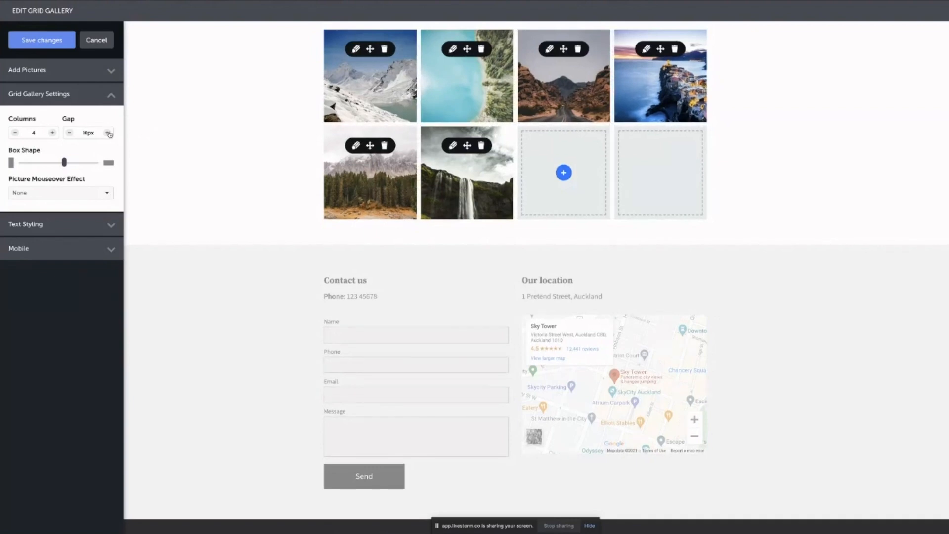
{"action": "left_click", "coordinate": [85, 133]}
{"action": "left_click", "coordinate": [78, 146]}
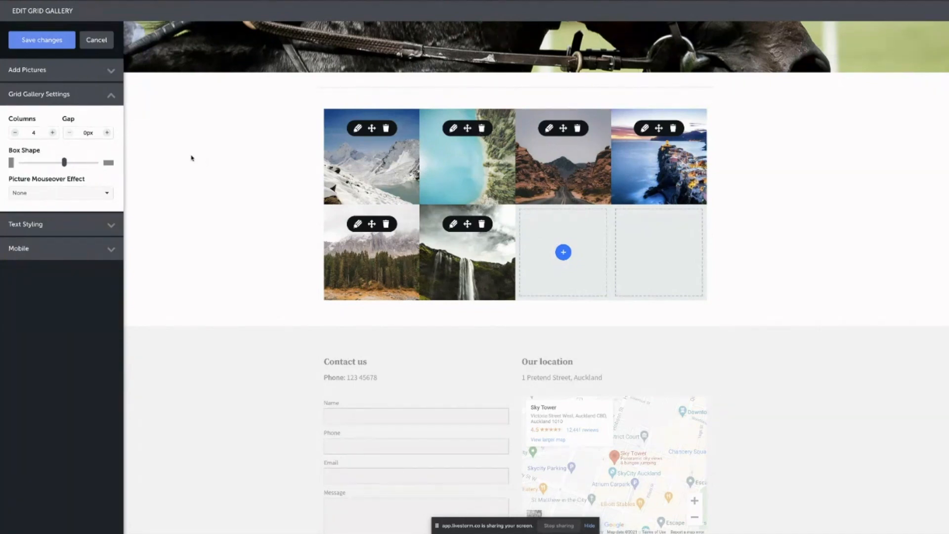
Adjust the gallery box shape and set the picture mouseover effect to 'Zoom in slightly on mouseover'.
{"action": "mouse_move", "coordinate": [64, 163]}
{"action": "left_mouse_down"}
{"action": "mouse_move", "coordinate": [31, 164]}
{"action": "mouse_move", "coordinate": [84, 164]}
{"action": "mouse_move", "coordinate": [65, 164]}
{"action": "left_mouse_up"}
{"action": "left_click", "coordinate": [84, 195]}
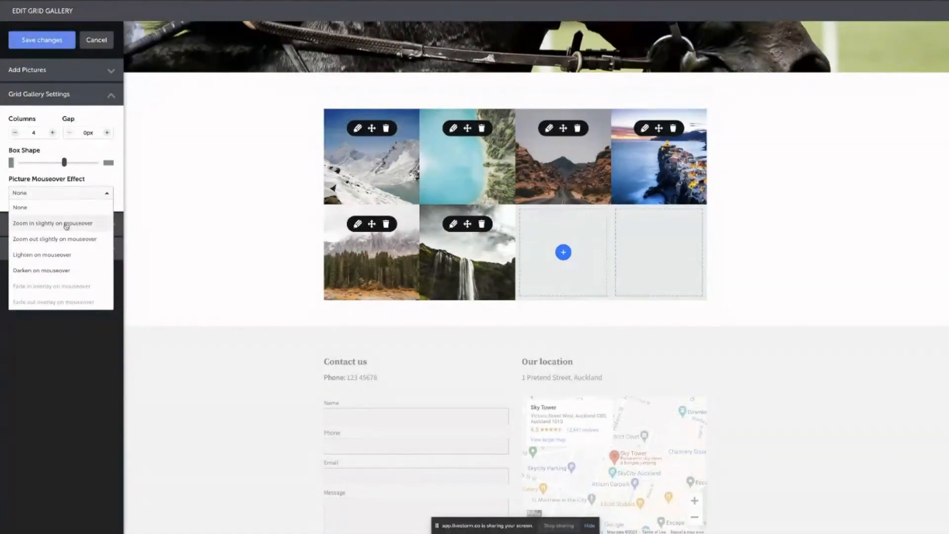
{"action": "left_click", "coordinate": [38, 271]}
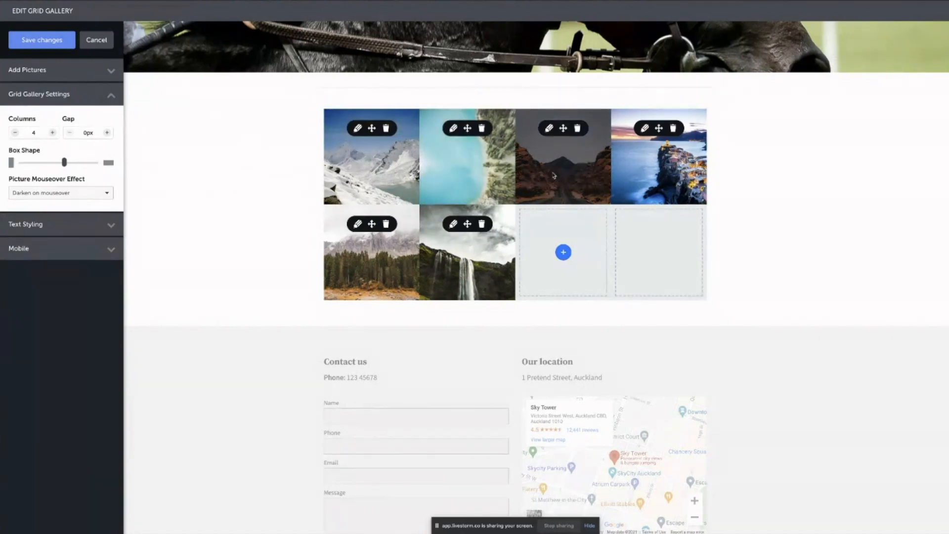
{"action": "scroll", "coordinate": [732, 168], "scroll_direction": "down", "scroll_amount": 1}
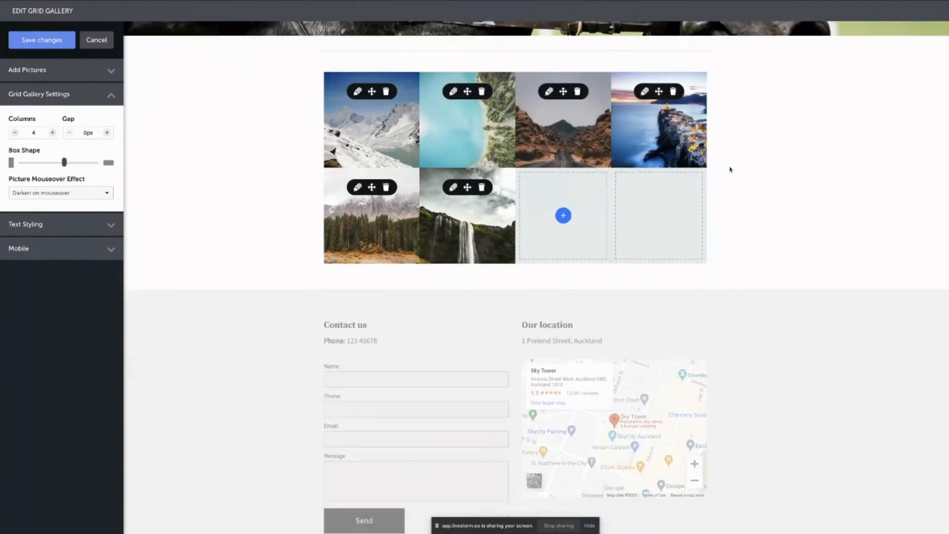
{"action": "scroll", "coordinate": [736, 173], "scroll_direction": "up", "scroll_amount": 2}
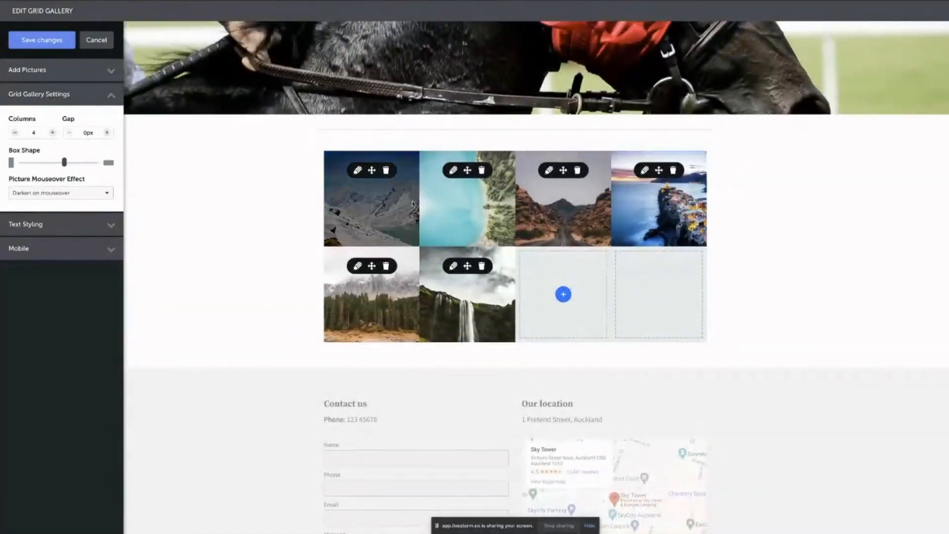
{"action": "left_click", "coordinate": [93, 195]}
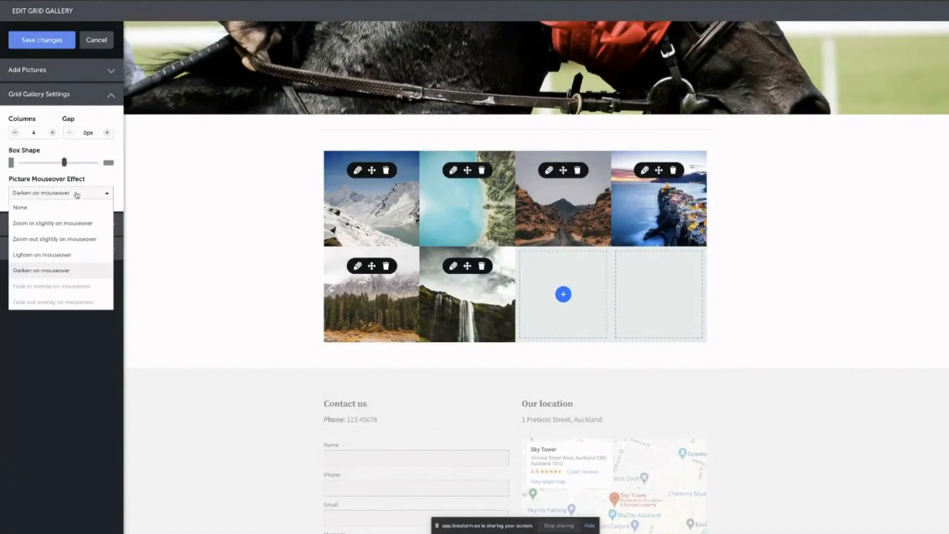
{"action": "left_click", "coordinate": [75, 225]}
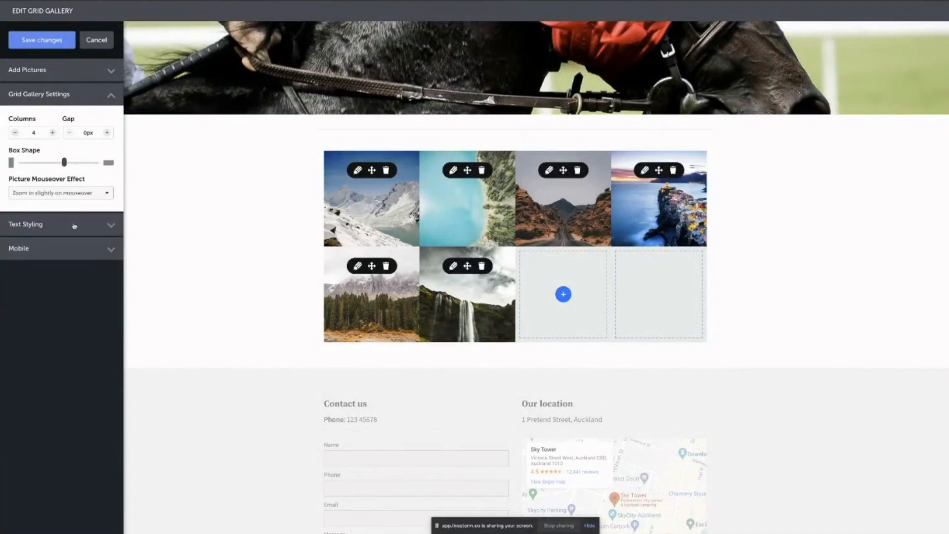
Keep the zoom-in effect and choose the second layout style in Text Styling.
{"action": "left_click_drag", "start_coordinate": [76, 179], "coordinate": [38, 180]}
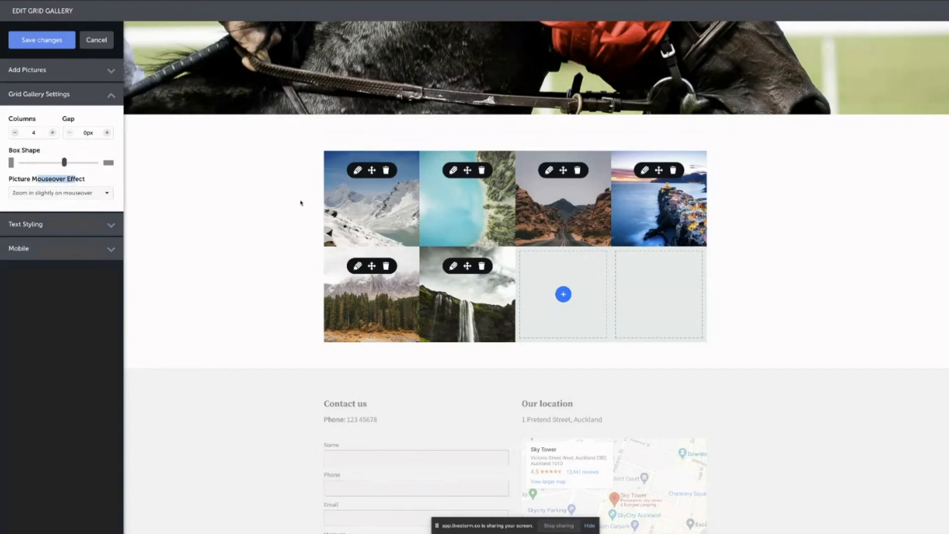
{"action": "left_click", "coordinate": [82, 195]}
{"action": "left_click", "coordinate": [82, 195]}
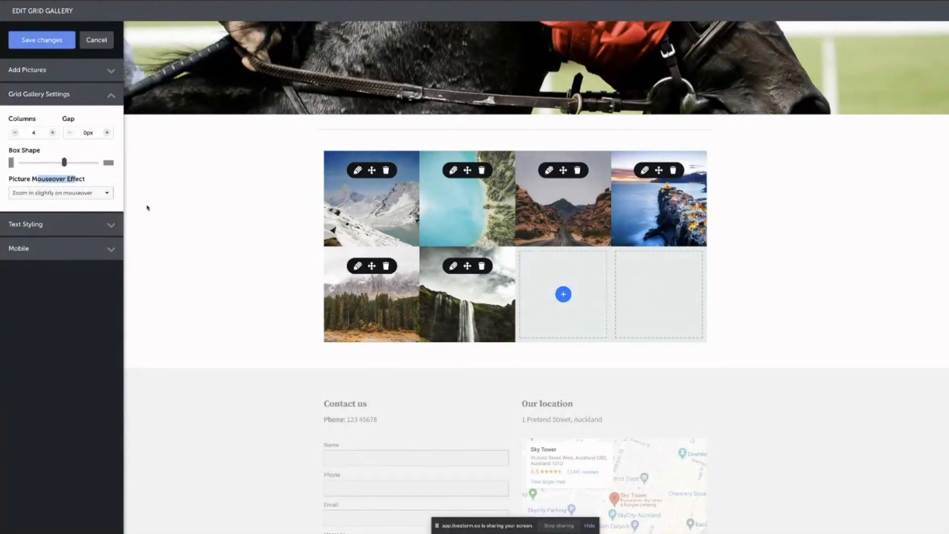
{"action": "left_click", "coordinate": [116, 227]}
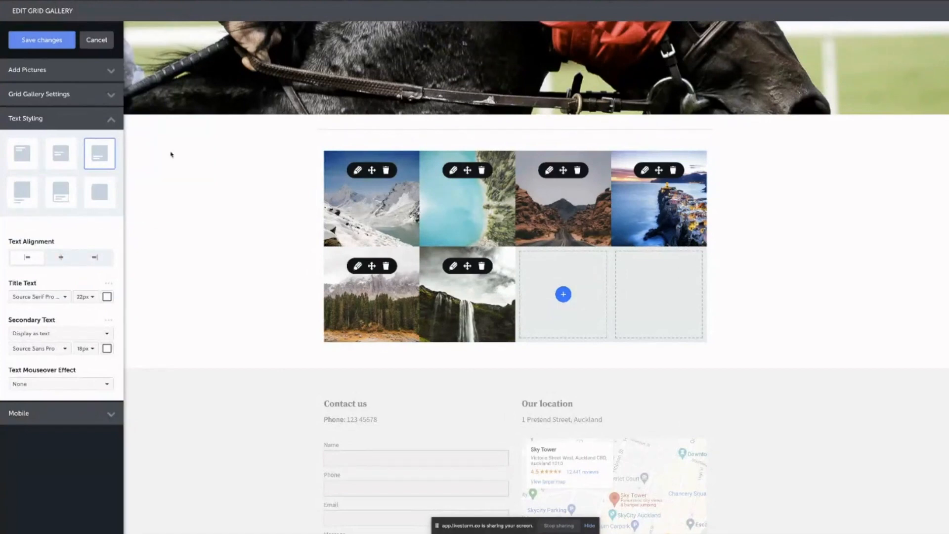
{"action": "left_click", "coordinate": [64, 161]}
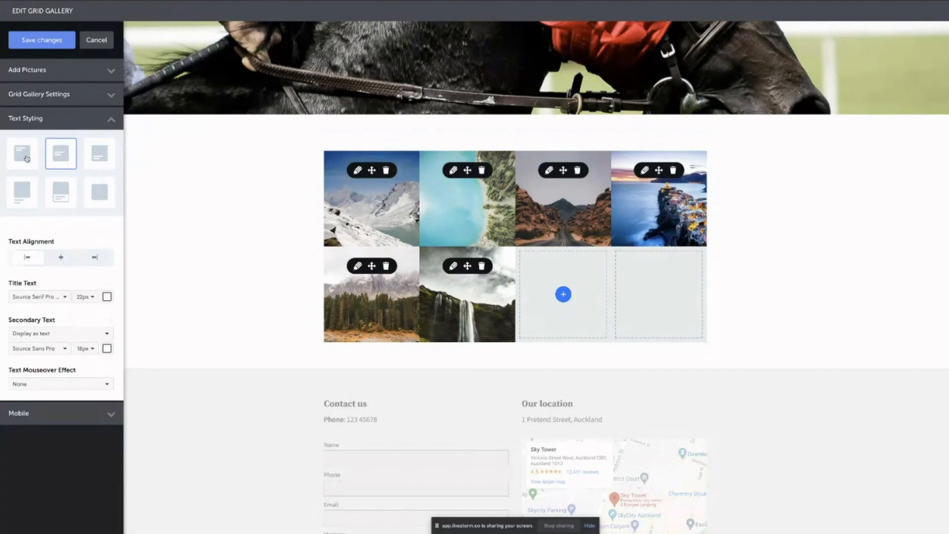
Select the turquoise lake tile and give it the title 'Hello'.
{"action": "left_click", "coordinate": [357, 171]}
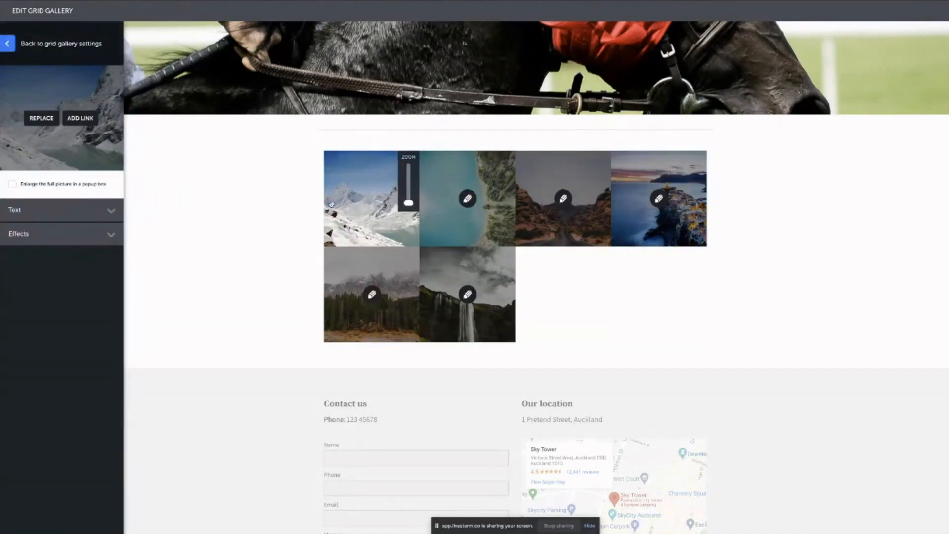
{"action": "mouse_move", "coordinate": [387, 196]}
{"action": "left_mouse_down"}
{"action": "mouse_move", "coordinate": [379, 207]}
{"action": "mouse_move", "coordinate": [384, 195]}
{"action": "left_mouse_up"}
{"action": "left_click", "coordinate": [467, 198]}
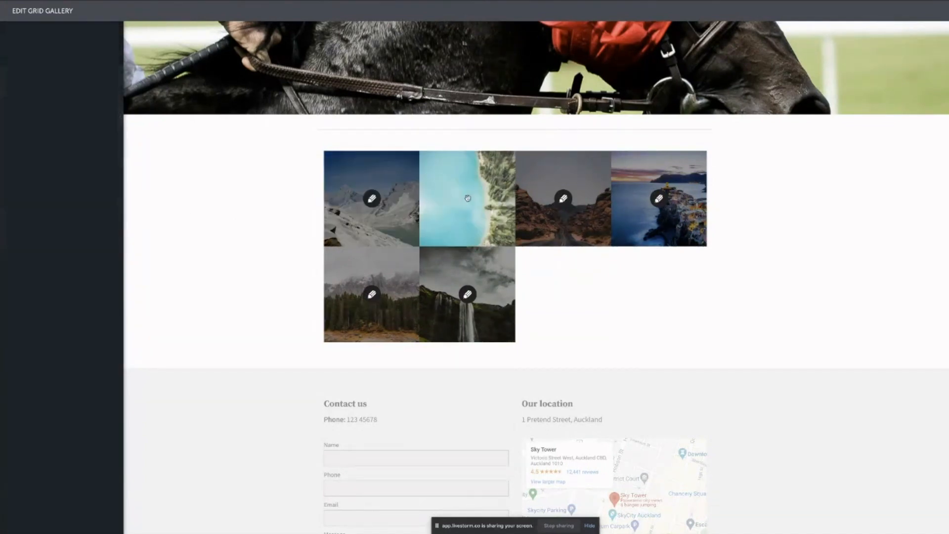
{"action": "left_click", "coordinate": [97, 208]}
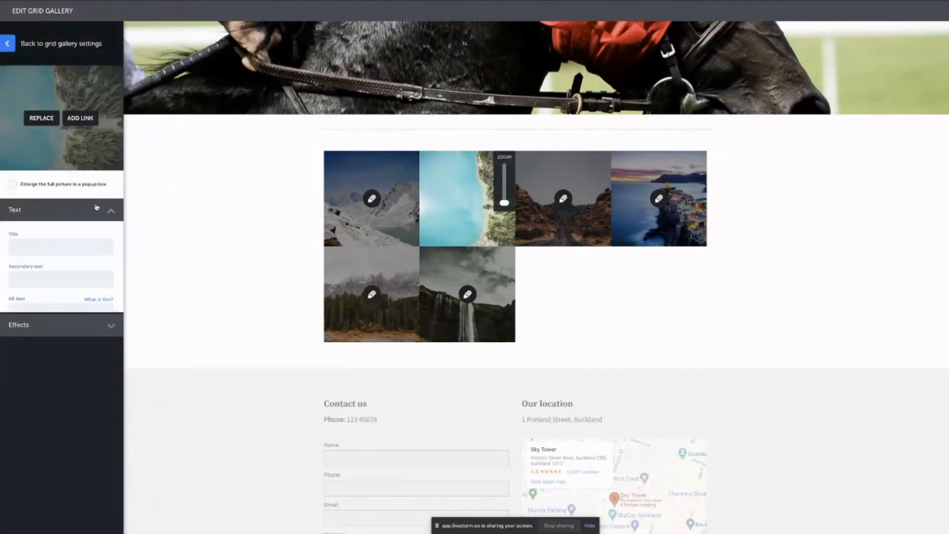
{"action": "left_click", "coordinate": [41, 246]}
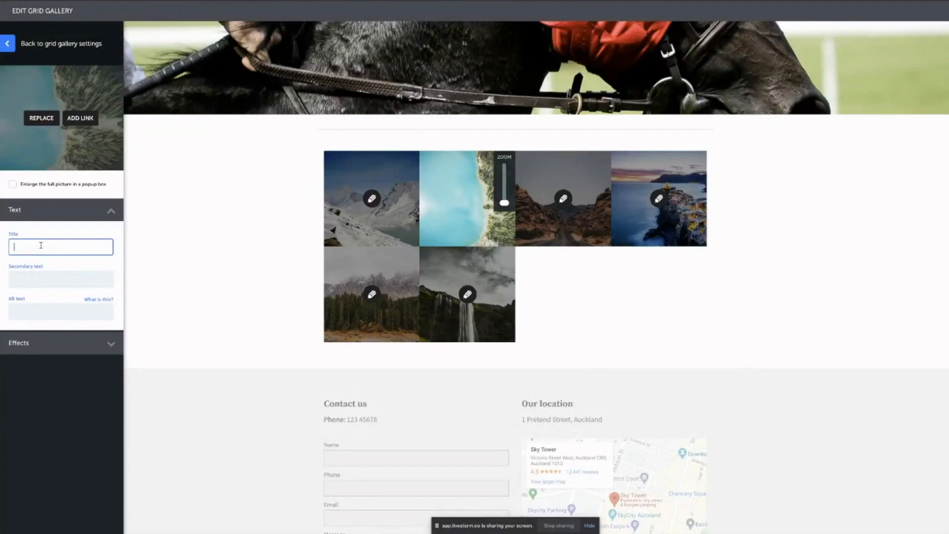
{"action": "type", "text": "Hello"}
Add a secondary caption introducing the owner by first name, capitalised, then collapse the text fields.
{"action": "left_click", "coordinate": [39, 278]}
{"action": "type", "text": "My n"}
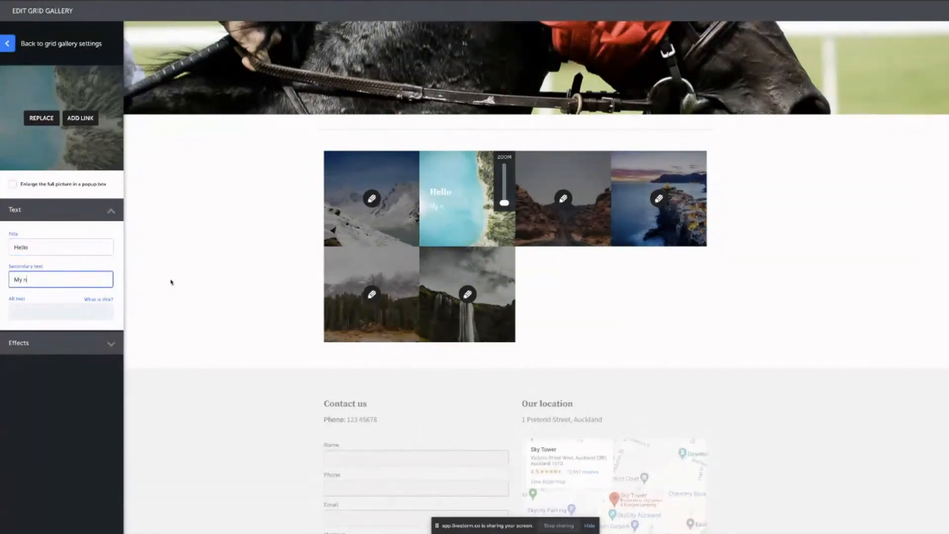
{"action": "type", "text": "ame is steph"}
{"action": "left_click", "coordinate": [48, 280]}
{"action": "key", "text": "BackSpace"}
{"action": "type", "text": "Steph"}
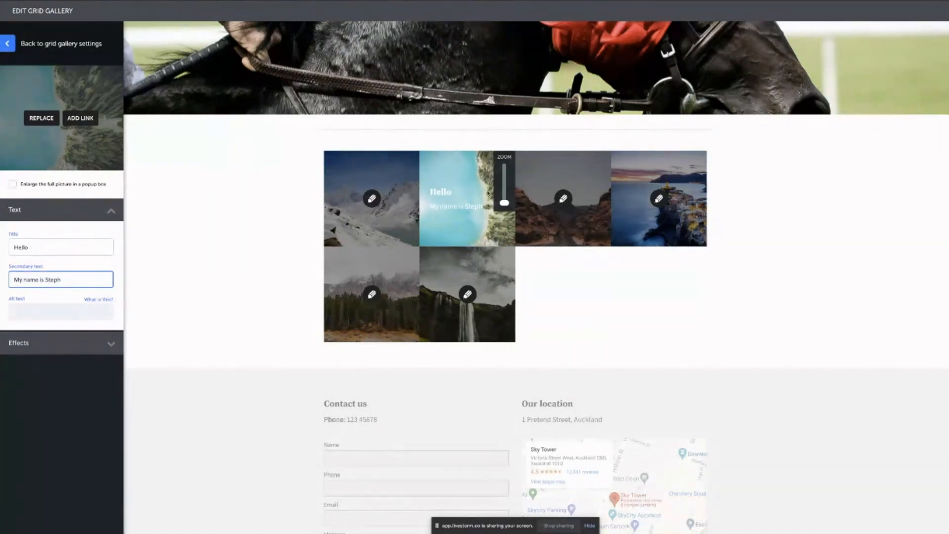
{"action": "left_click", "coordinate": [43, 310]}
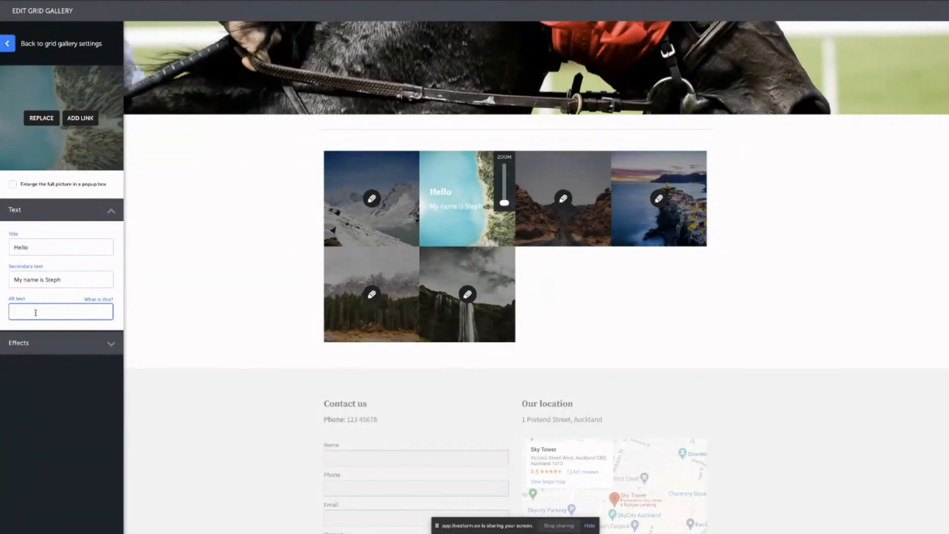
{"action": "left_click", "coordinate": [83, 212]}
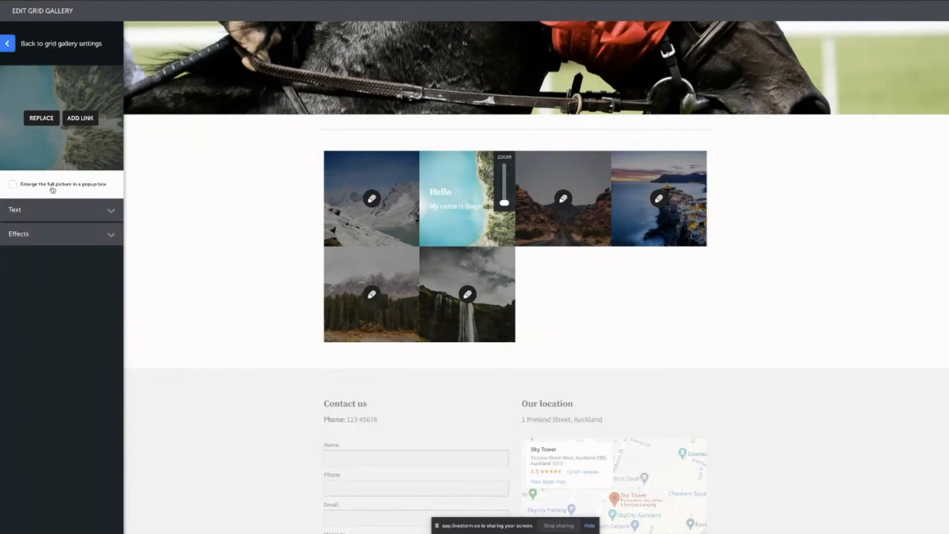
Enable the lake tile's enlarge popup with title 'Pop up text' and caption 'Description'.
{"action": "left_click", "coordinate": [17, 188]}
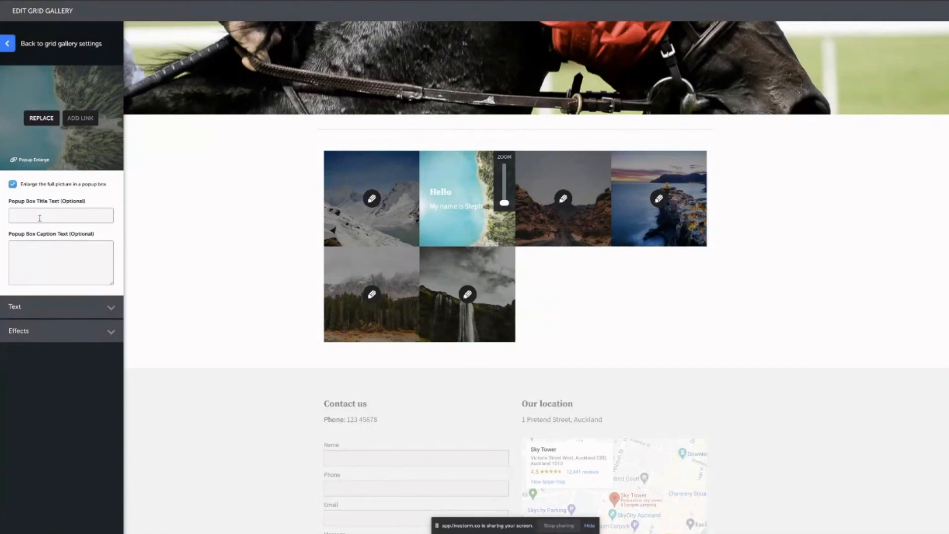
{"action": "type", "text": "Pop up text"}
{"action": "left_click", "coordinate": [43, 258]}
{"action": "type", "text": "Description"}
{"action": "left_click", "coordinate": [88, 310]}
{"action": "left_click", "coordinate": [90, 309]}
{"action": "left_click", "coordinate": [86, 335]}
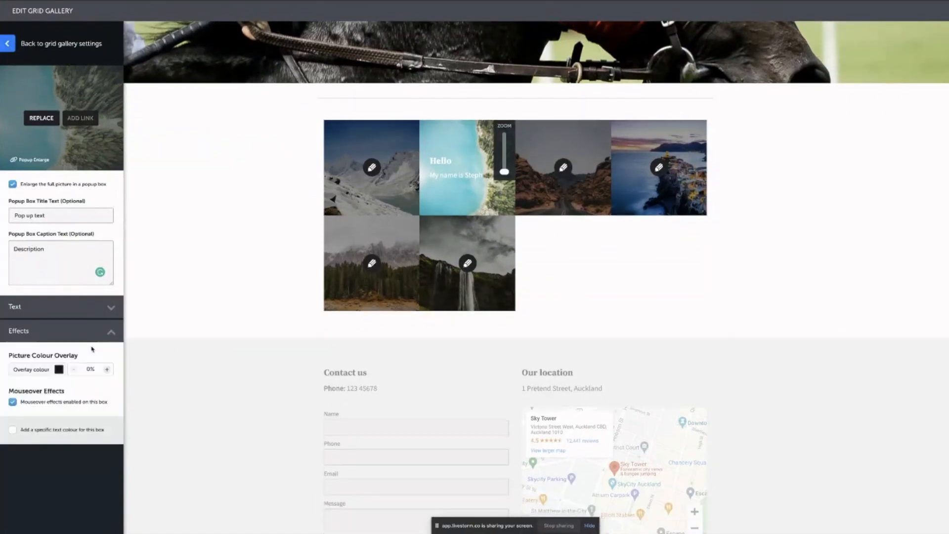
{"action": "left_click", "coordinate": [8, 43]}
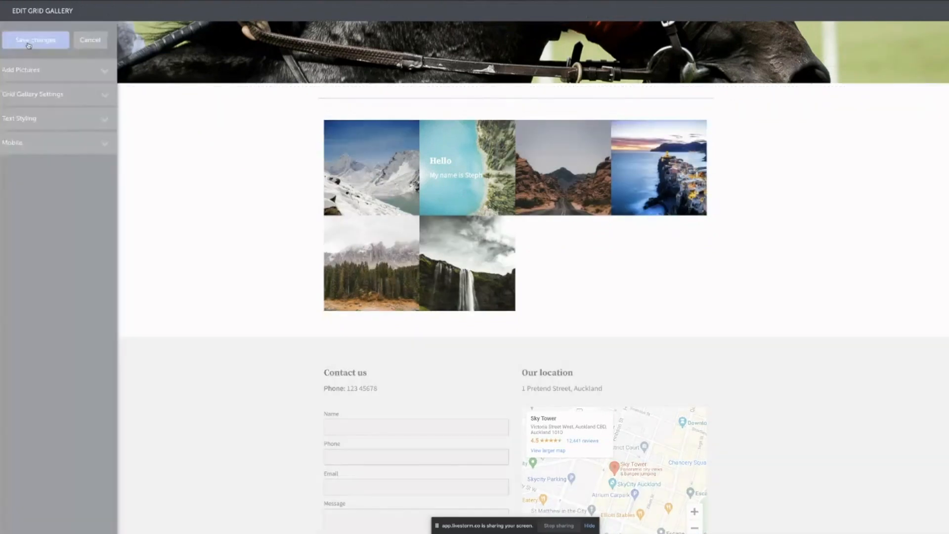
Save the gallery and preview the lake picture's popup showing 'Pop up text' and 'Description'.
{"action": "left_click", "coordinate": [37, 42]}
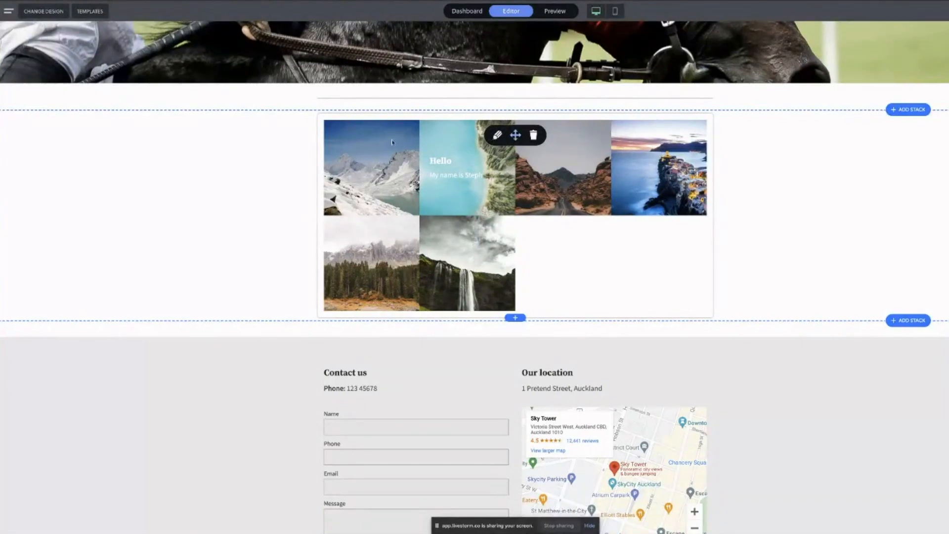
{"action": "left_click", "coordinate": [556, 11]}
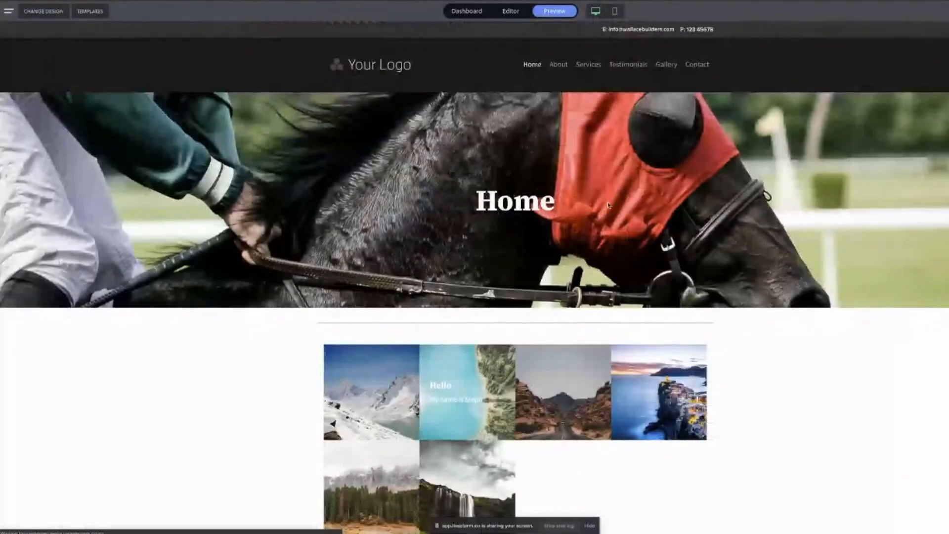
{"action": "scroll", "coordinate": [471, 207], "scroll_direction": "down", "scroll_amount": 4}
{"action": "left_click", "coordinate": [472, 207]}
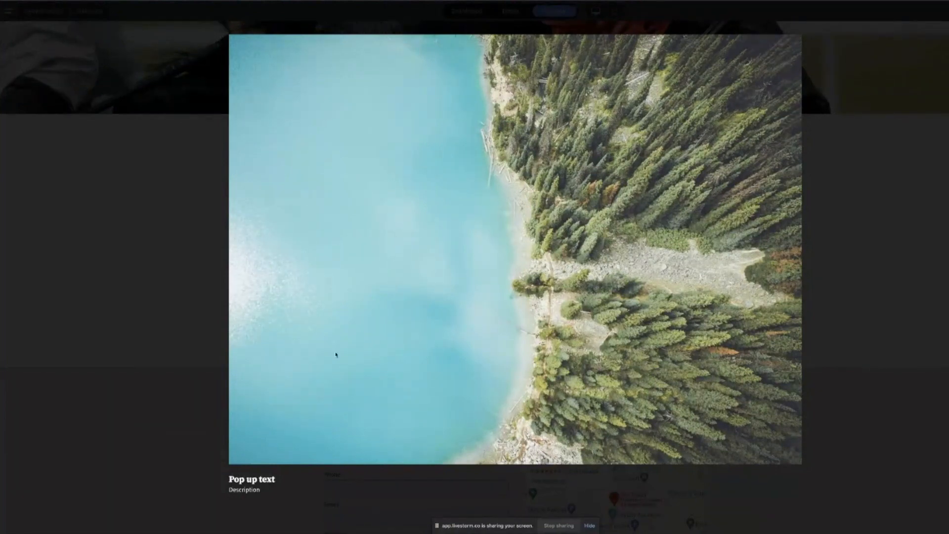
{"action": "left_click_drag", "start_coordinate": [276, 479], "coordinate": [229, 490]}
{"action": "left_click", "coordinate": [263, 484]}
{"action": "left_click", "coordinate": [932, 239]}
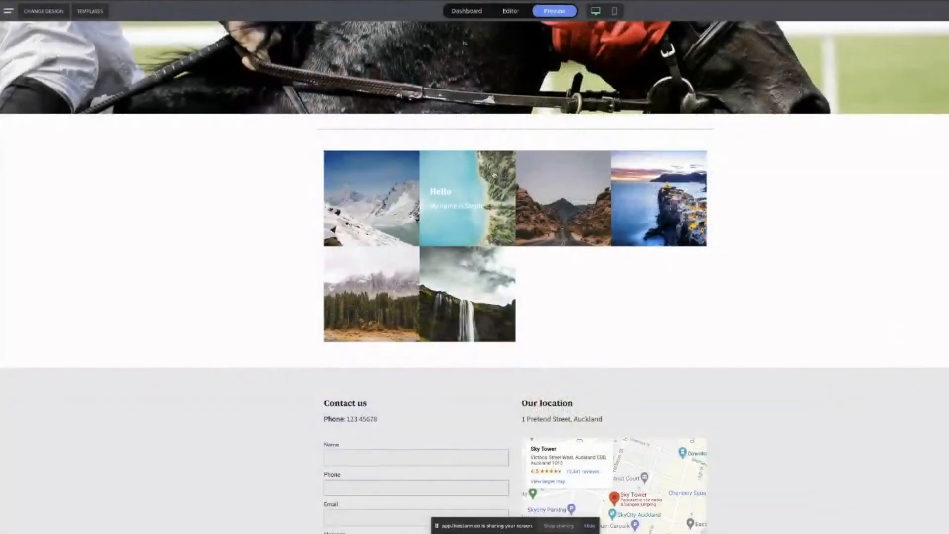
{"action": "left_click", "coordinate": [510, 11]}
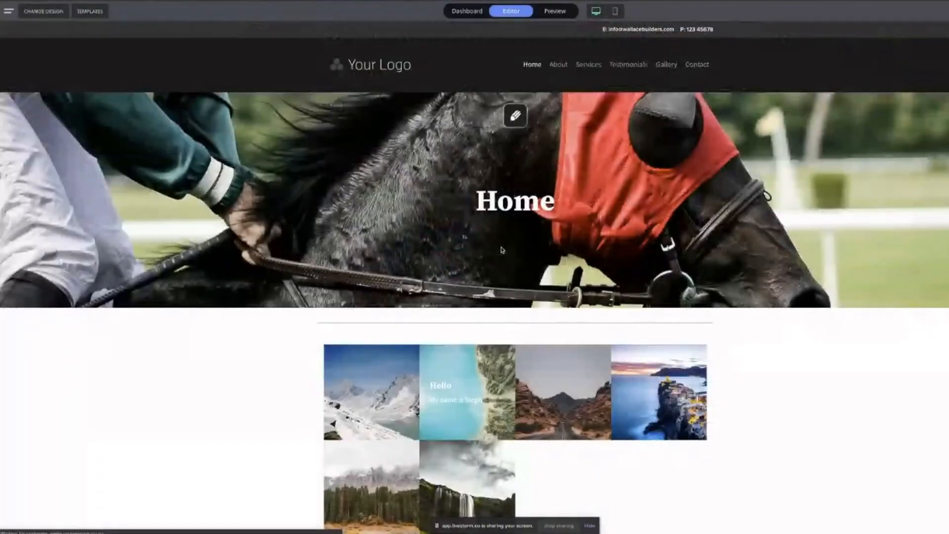
Try the caption layouts and settle on the third style with captions at the picture bottom.
{"action": "scroll", "coordinate": [505, 271], "scroll_direction": "down", "scroll_amount": 2}
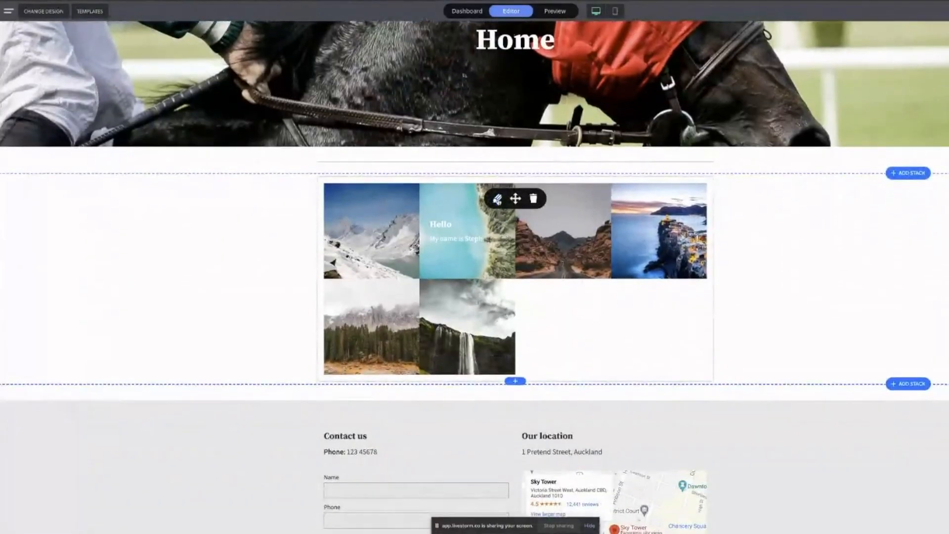
{"action": "left_click", "coordinate": [496, 197]}
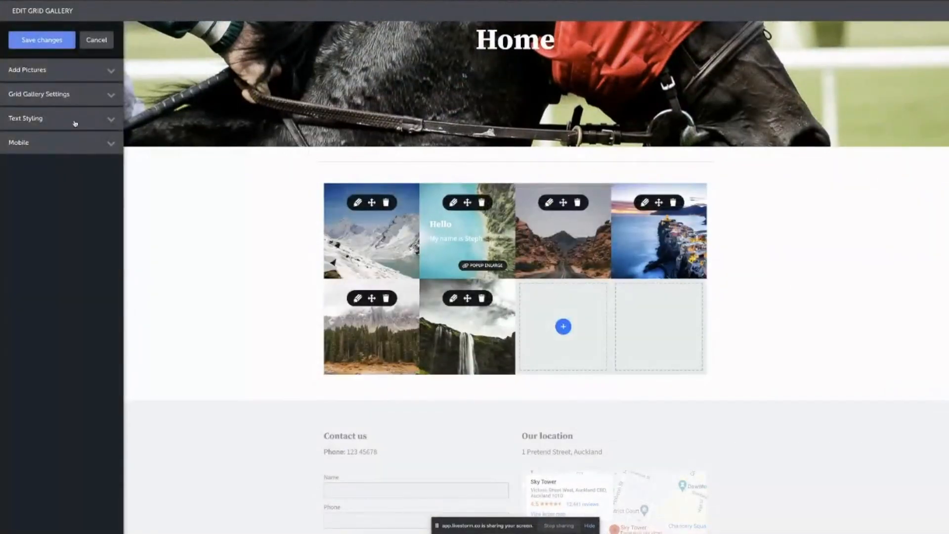
{"action": "left_click", "coordinate": [75, 121]}
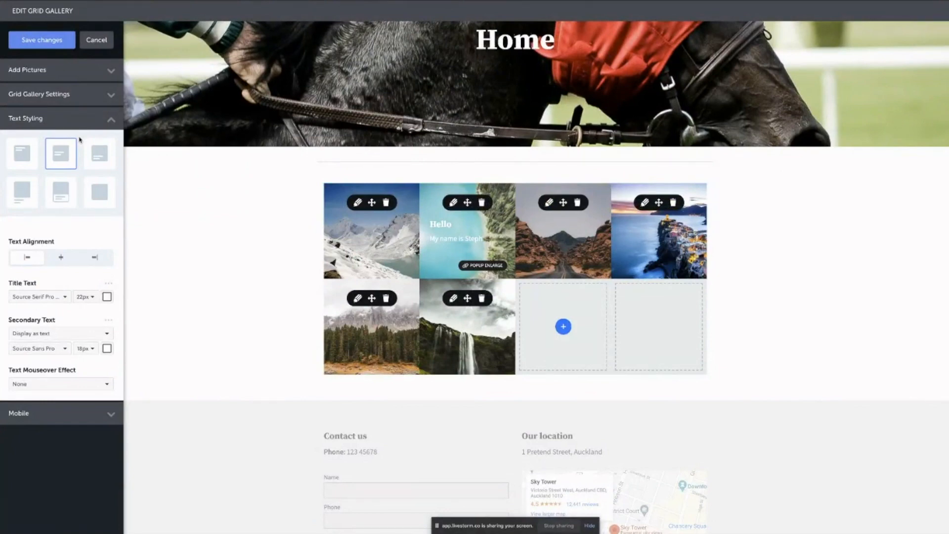
{"action": "left_click", "coordinate": [28, 157]}
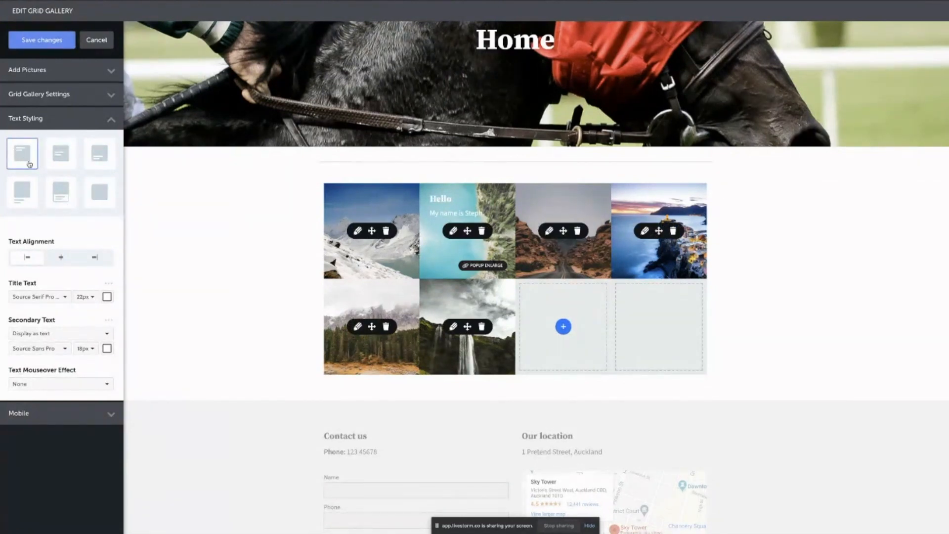
{"action": "left_click", "coordinate": [27, 201]}
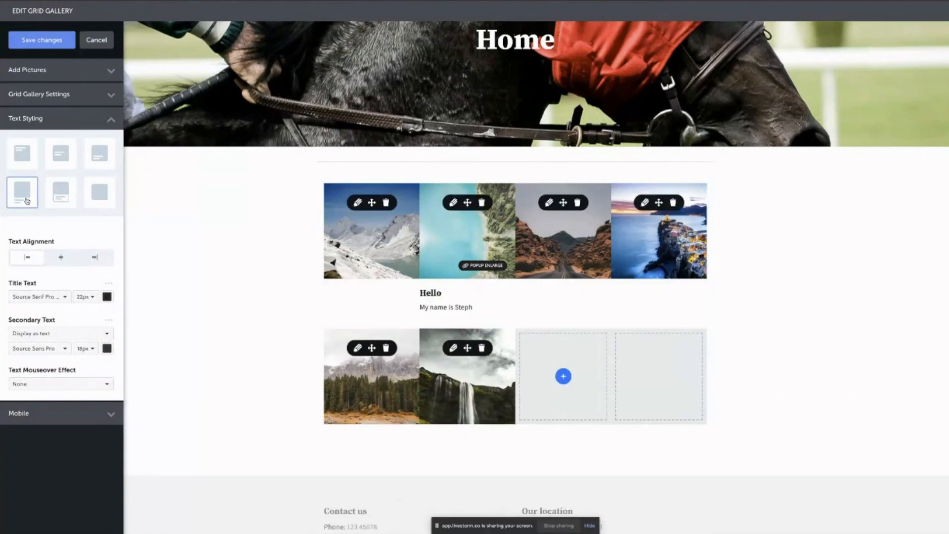
{"action": "left_click", "coordinate": [63, 203]}
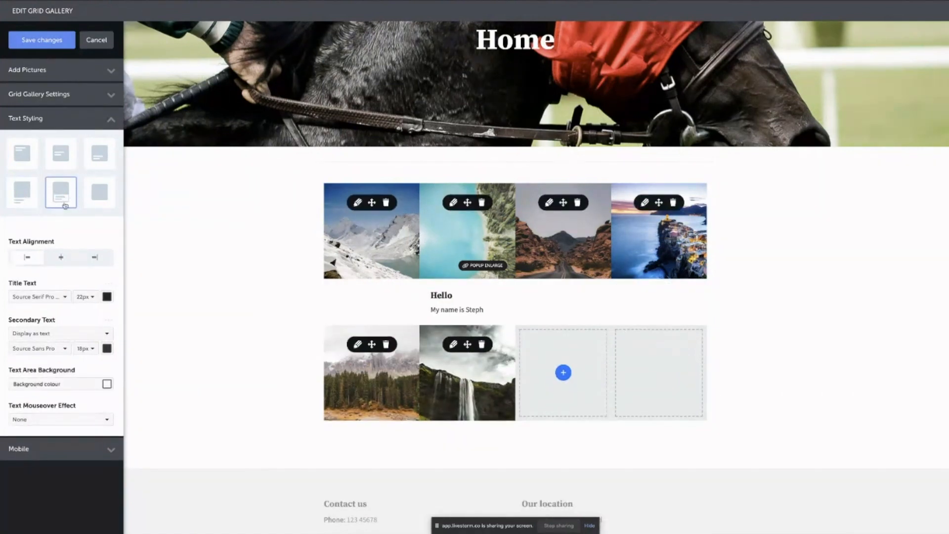
{"action": "left_click", "coordinate": [105, 196]}
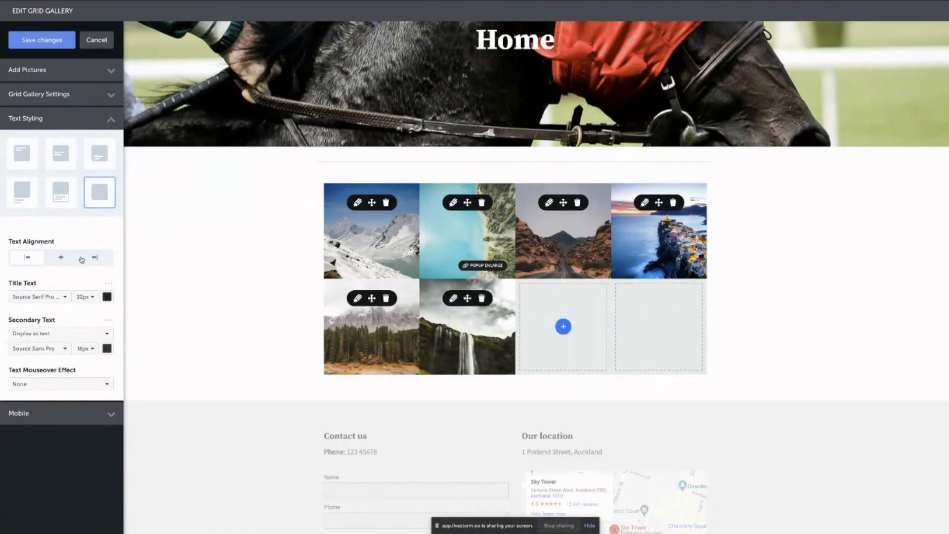
{"action": "left_click", "coordinate": [61, 162]}
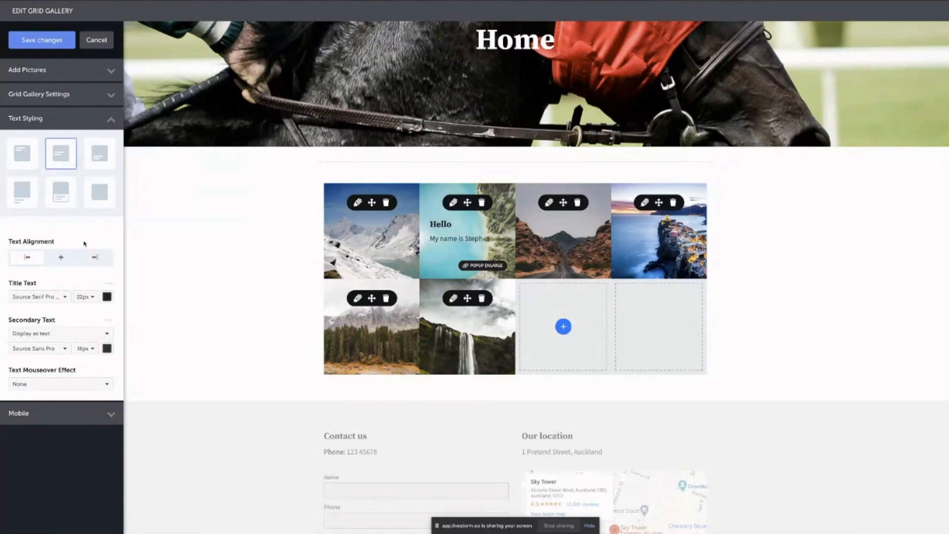
{"action": "left_click", "coordinate": [98, 157]}
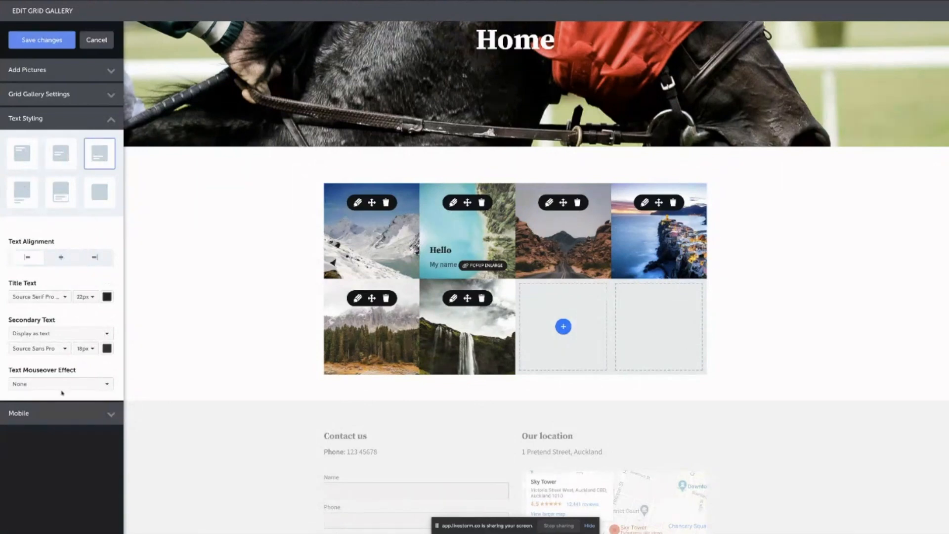
Set the caption text alignment to left.
{"action": "left_click", "coordinate": [61, 259]}
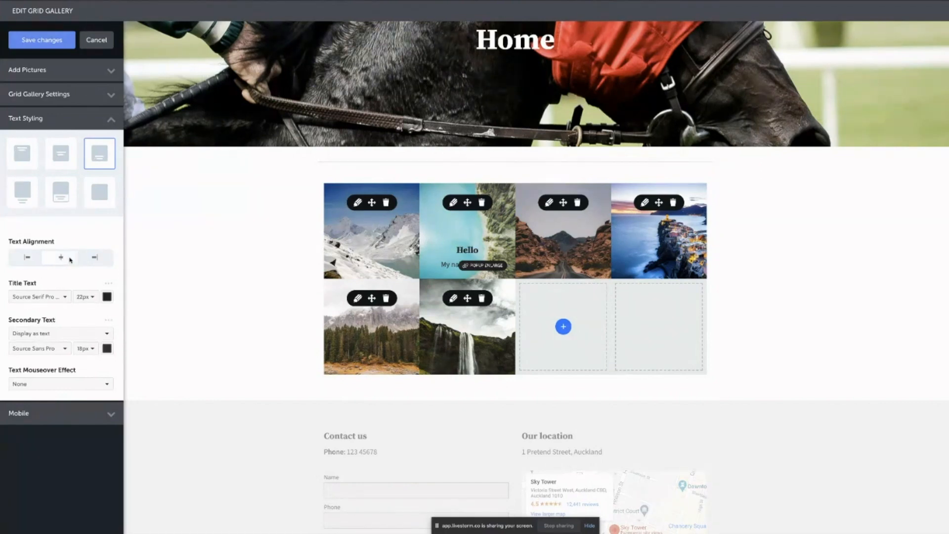
{"action": "left_click", "coordinate": [98, 260]}
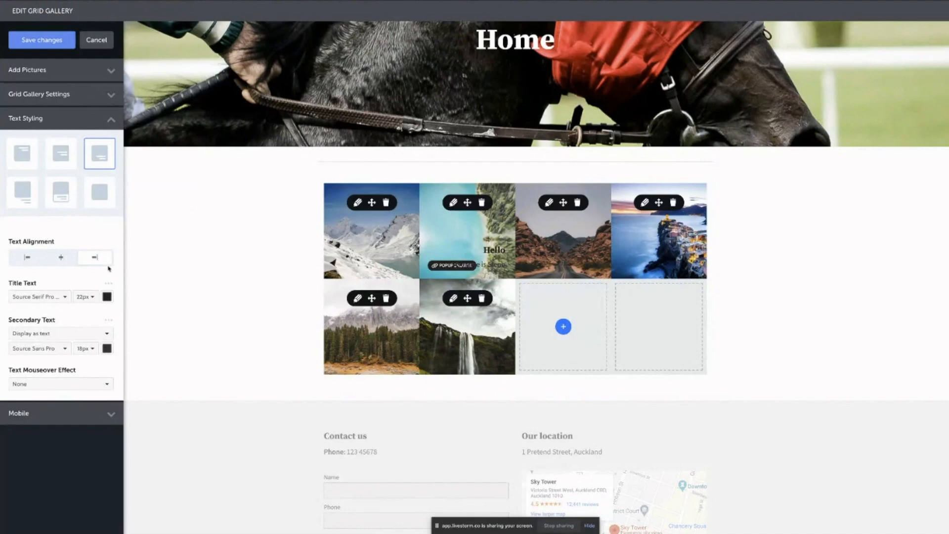
{"action": "left_click", "coordinate": [28, 257]}
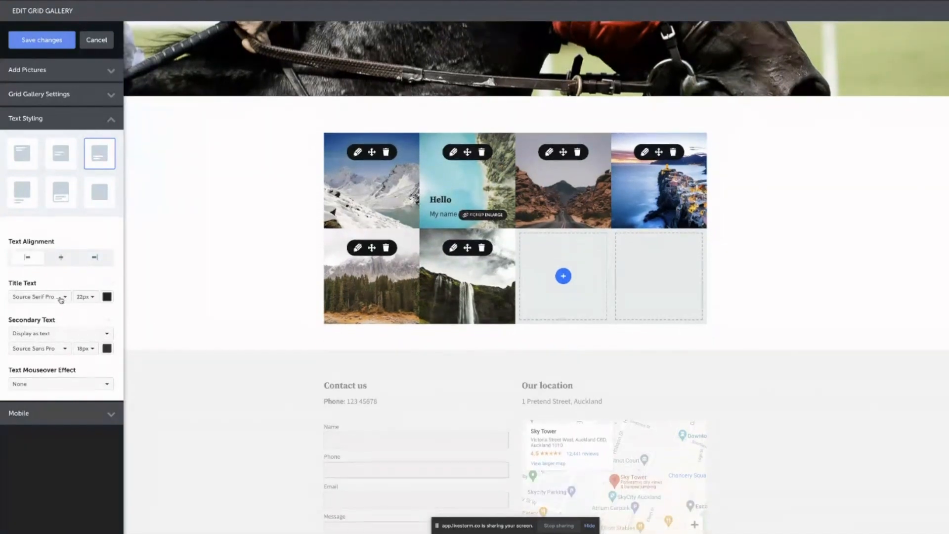
Set the caption title font to Effra Medium.
{"action": "left_click", "coordinate": [60, 298]}
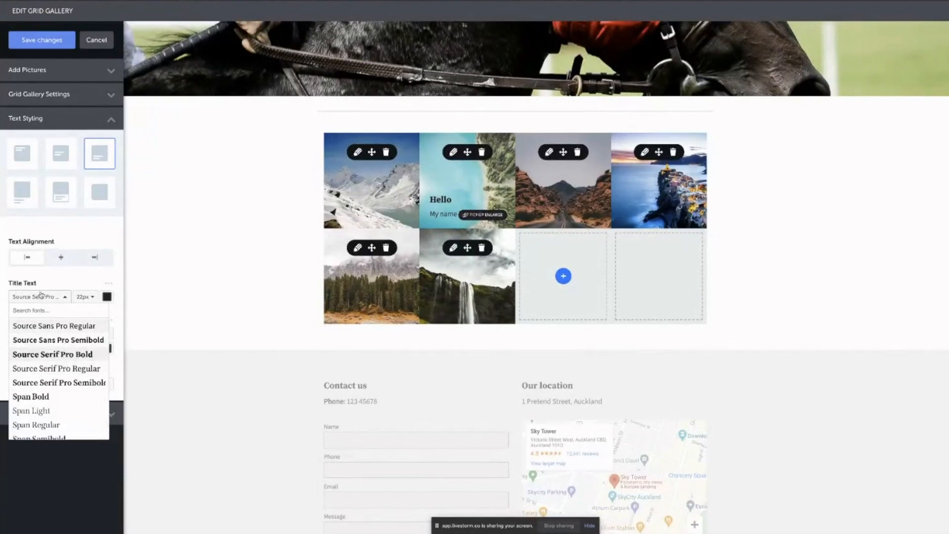
{"action": "type", "text": "eff"}
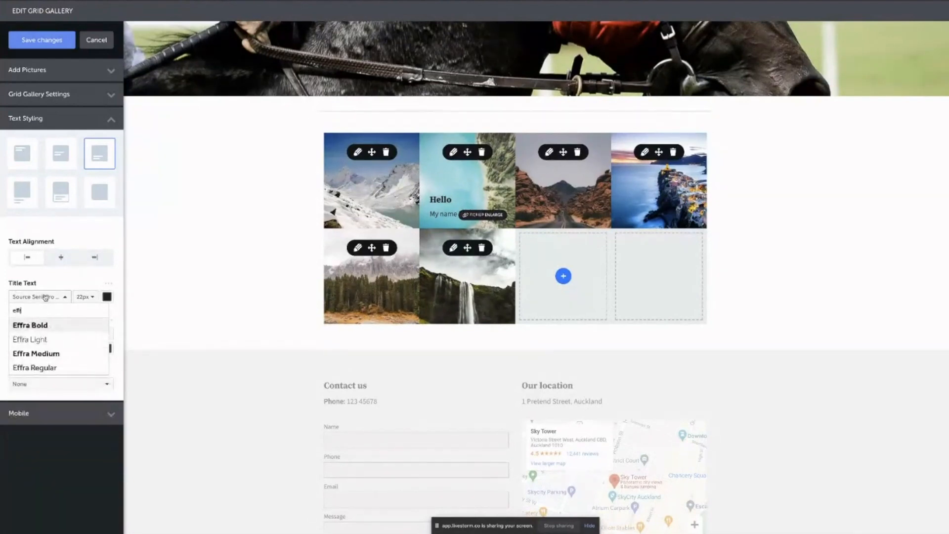
{"action": "left_click", "coordinate": [37, 354]}
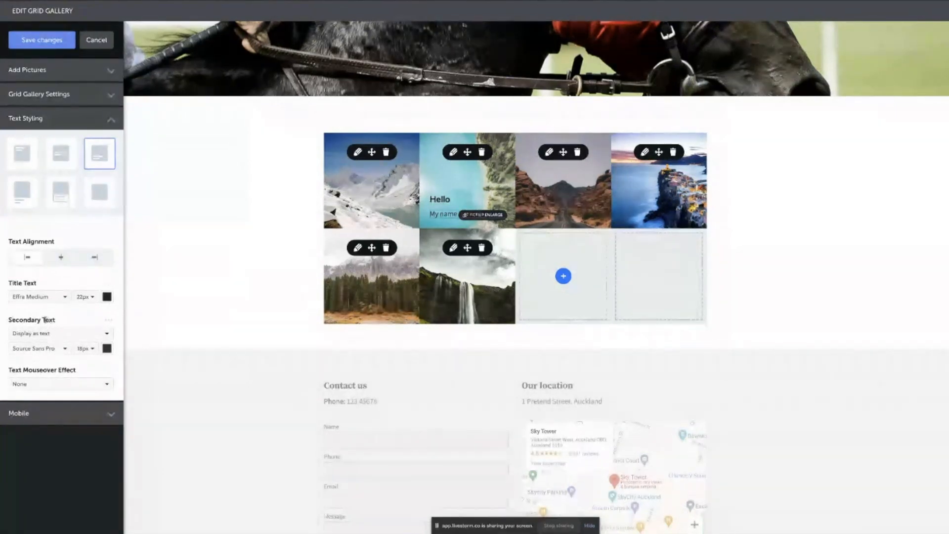
{"action": "left_click", "coordinate": [107, 296]}
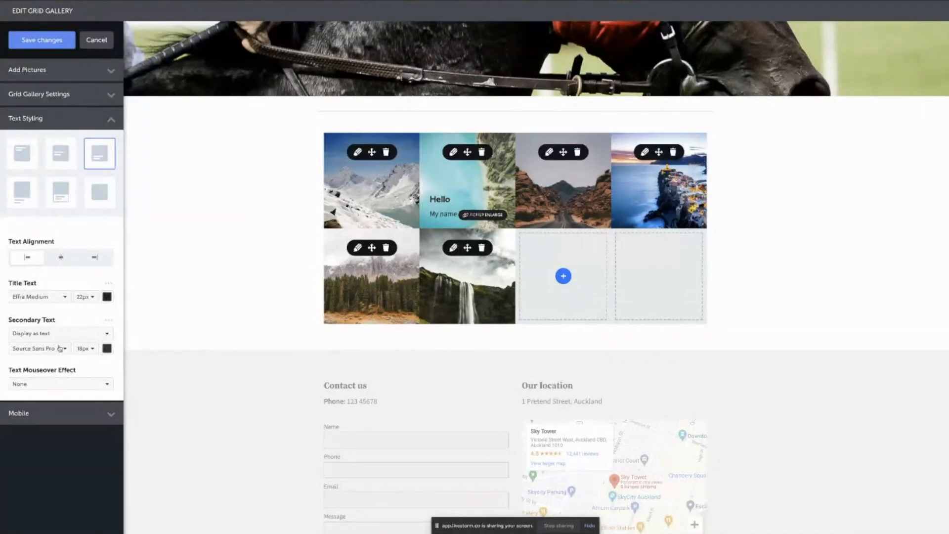
Set the secondary caption text font to Effra Medium.
{"action": "left_click", "coordinate": [65, 349]}
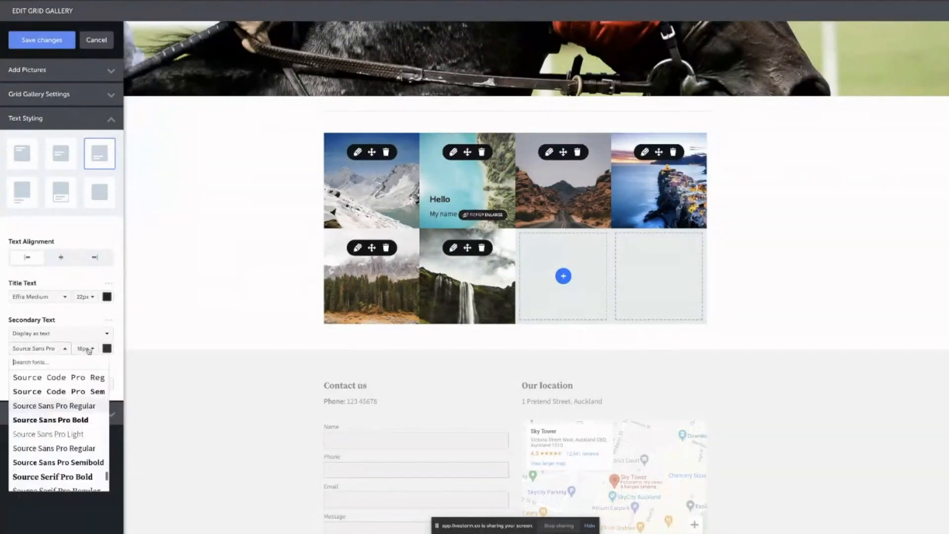
{"action": "type", "text": "effr"}
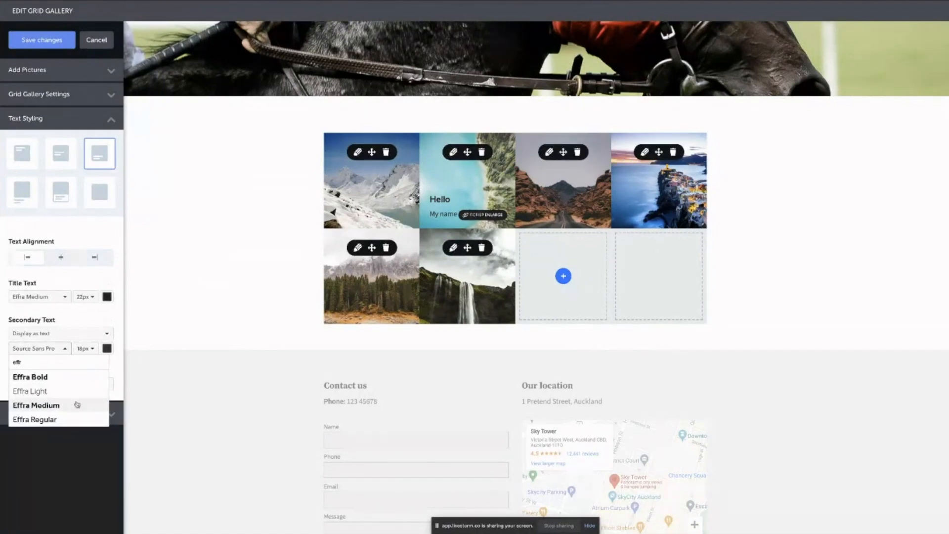
{"action": "left_click", "coordinate": [76, 404]}
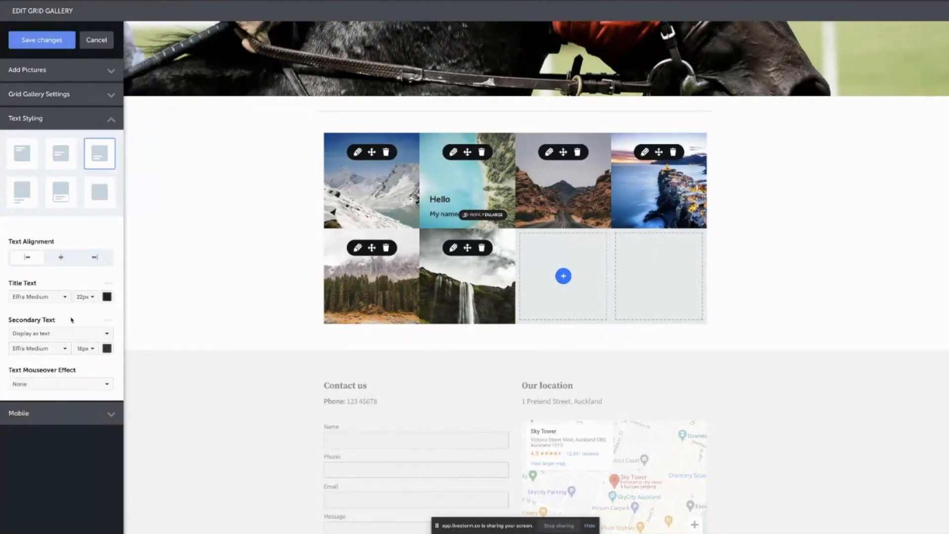
{"action": "scroll", "coordinate": [63, 383], "scroll_direction": "down", "scroll_amount": 1}
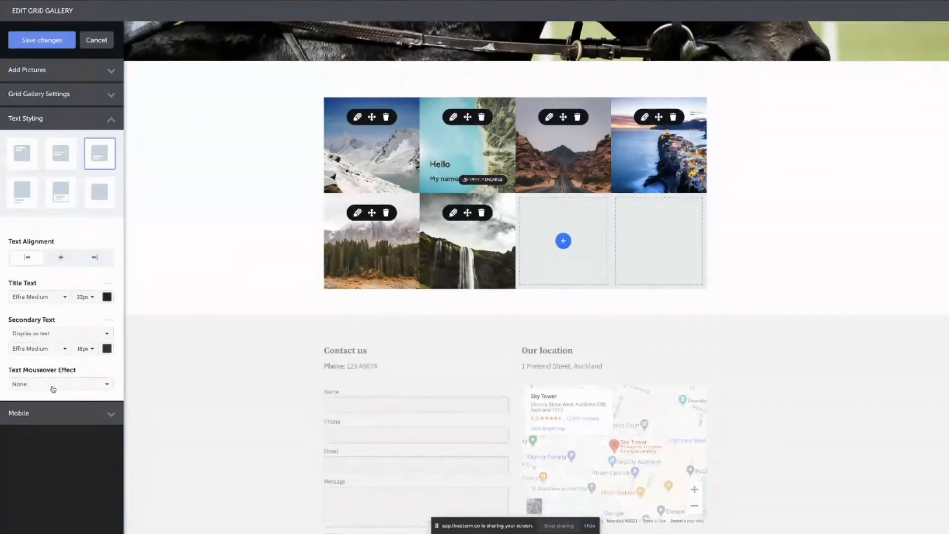
{"action": "left_click", "coordinate": [53, 384]}
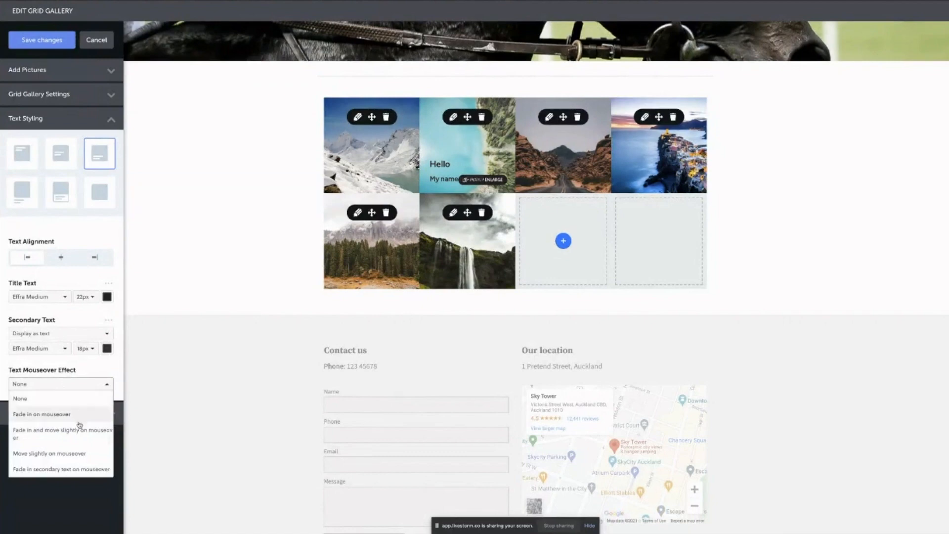
{"action": "left_click", "coordinate": [65, 431]}
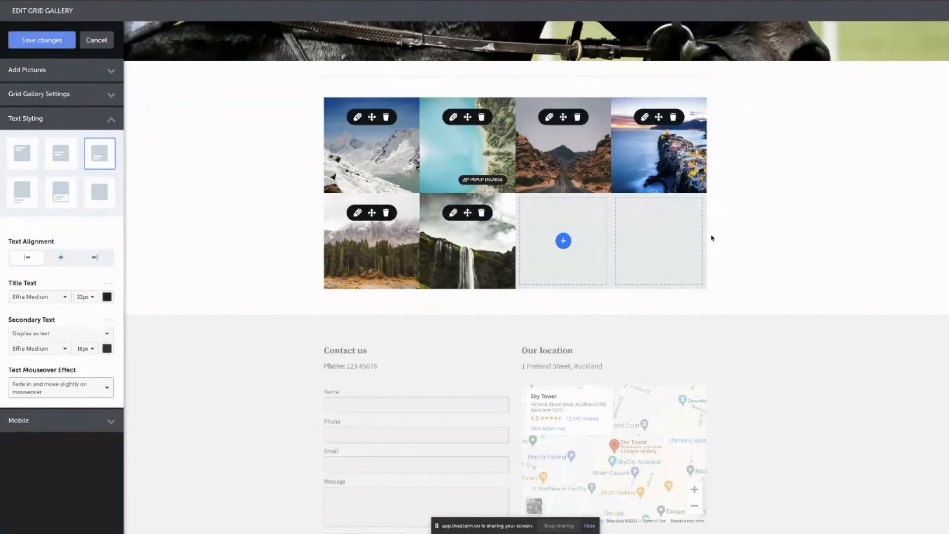
{"action": "left_click", "coordinate": [87, 393]}
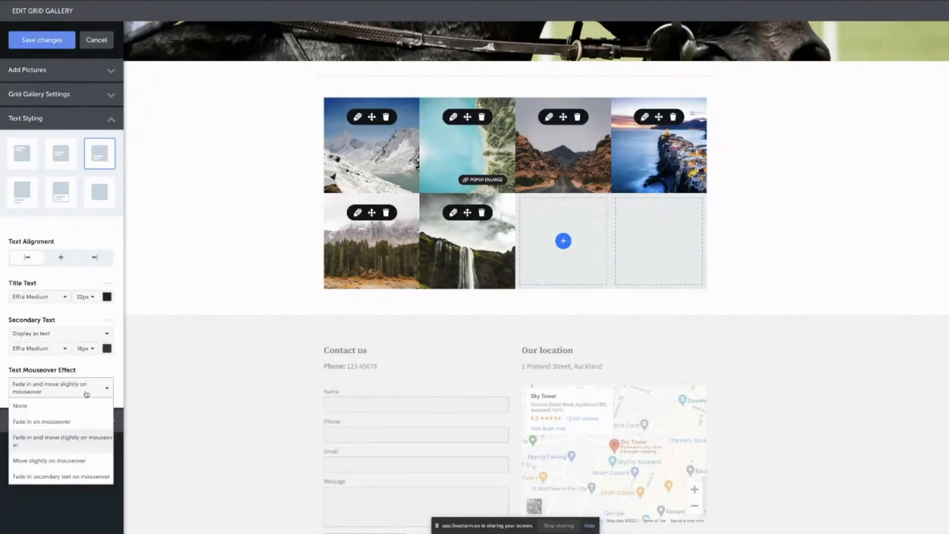
{"action": "left_click", "coordinate": [58, 411]}
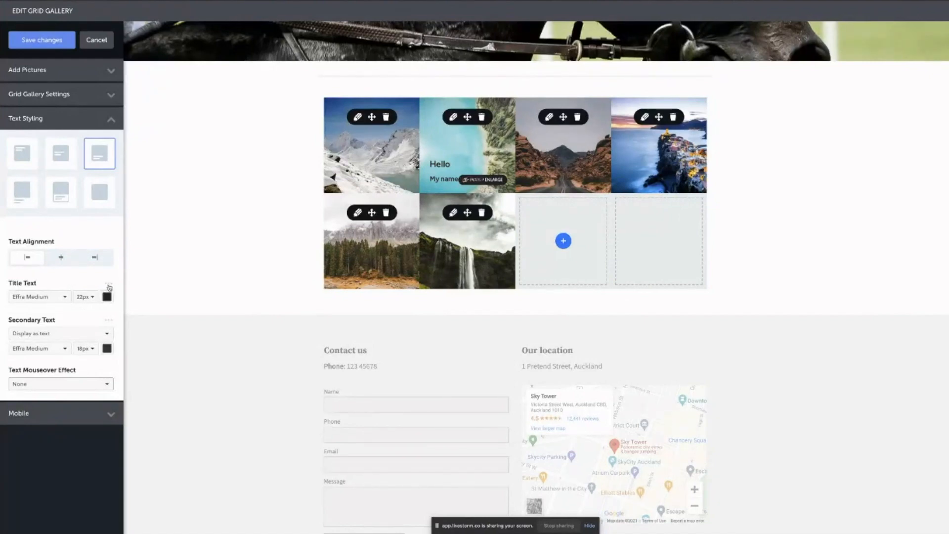
{"action": "left_click_drag", "start_coordinate": [38, 284], "coordinate": [8, 283]}
{"action": "left_click", "coordinate": [20, 283]}
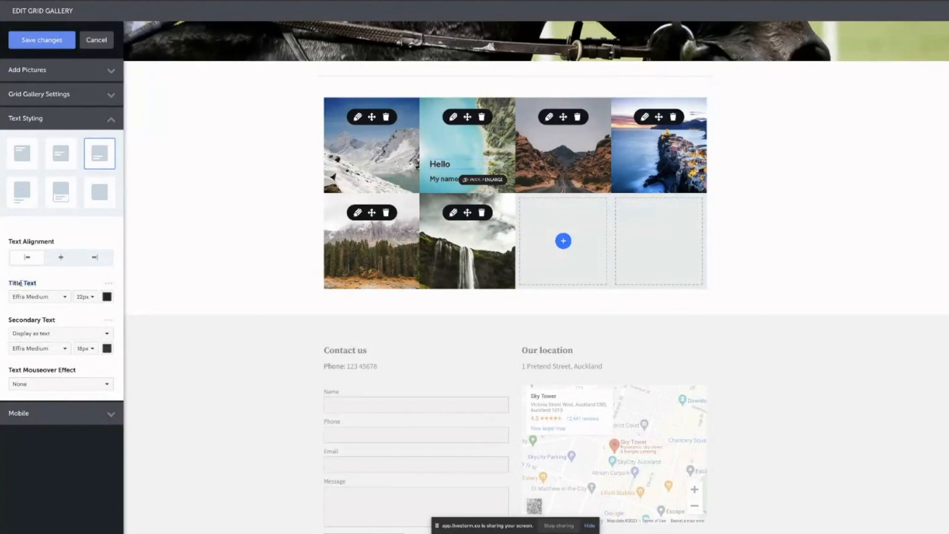
Set the gallery title text's letter spacing to 0.2.
{"action": "left_click", "coordinate": [108, 284]}
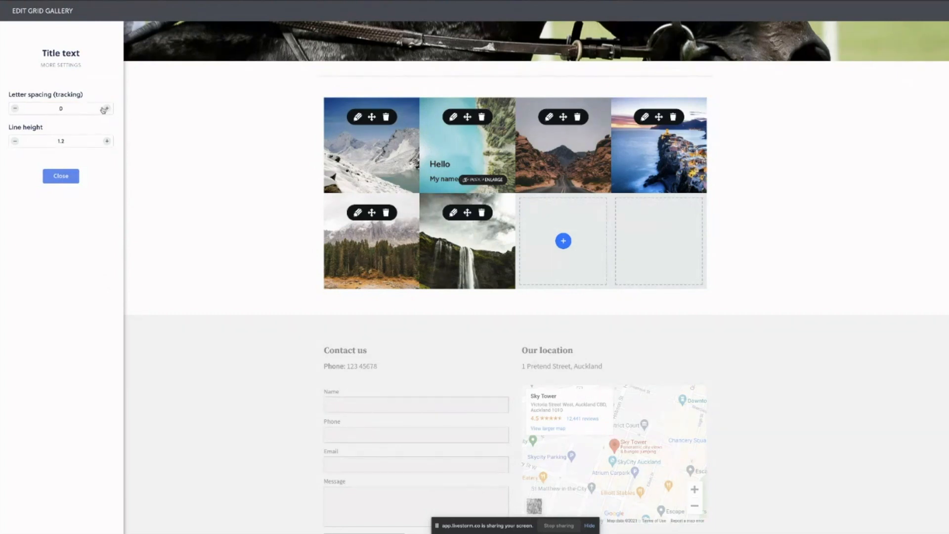
{"action": "left_click", "coordinate": [108, 109]}
{"action": "left_click", "coordinate": [108, 109]}
{"action": "left_click", "coordinate": [107, 108]}
{"action": "left_click", "coordinate": [107, 109]}
{"action": "left_click", "coordinate": [107, 108]}
{"action": "left_click", "coordinate": [108, 109]}
{"action": "left_click", "coordinate": [107, 109]}
{"action": "left_click", "coordinate": [107, 109]}
{"action": "left_click", "coordinate": [107, 108]}
{"action": "left_click", "coordinate": [107, 109]}
{"action": "left_click", "coordinate": [108, 109]}
{"action": "left_click", "coordinate": [69, 109]}
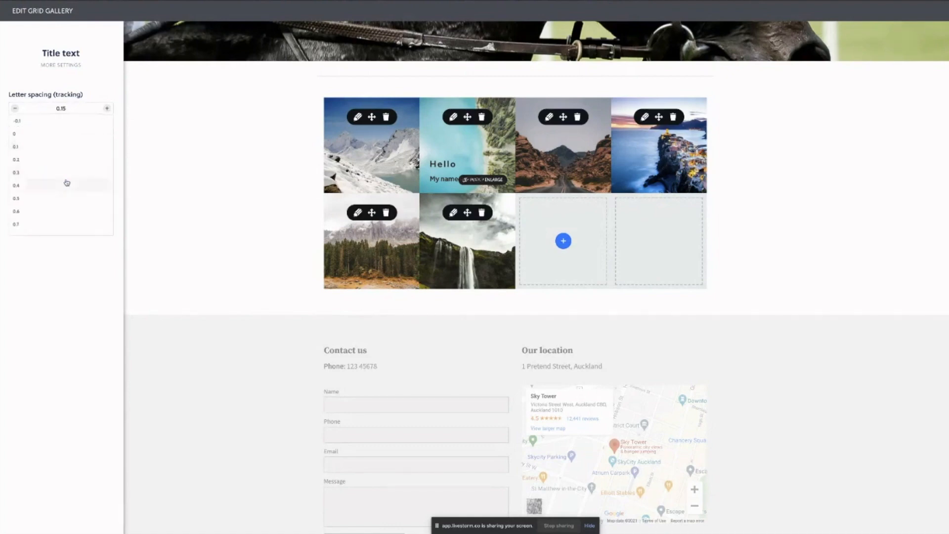
{"action": "scroll", "coordinate": [53, 214], "scroll_direction": "down", "scroll_amount": 1}
{"action": "left_click", "coordinate": [53, 216]}
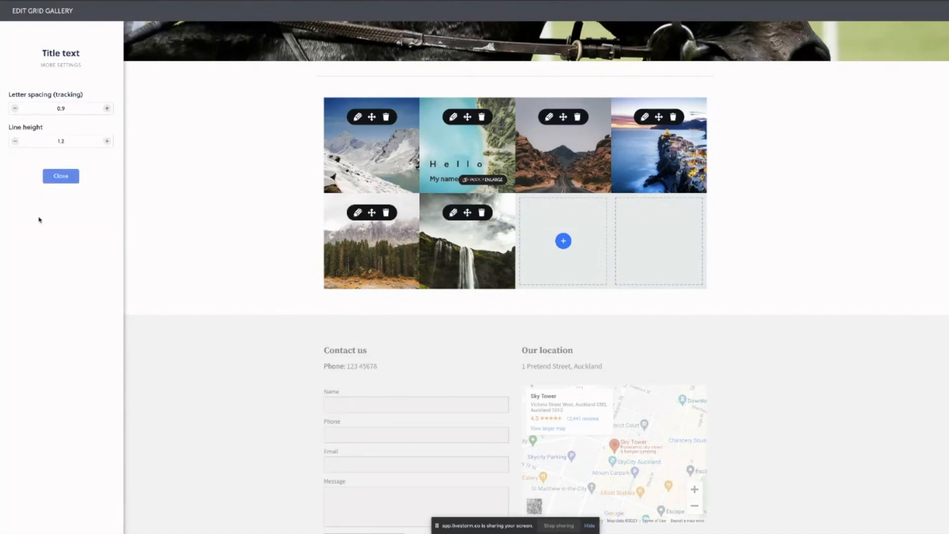
{"action": "left_click", "coordinate": [62, 110]}
{"action": "scroll", "coordinate": [40, 161], "scroll_direction": "up", "scroll_amount": 3}
{"action": "left_click", "coordinate": [31, 159]}
Set the title line height to 1.8 and close the title text settings.
{"action": "left_click", "coordinate": [60, 143]}
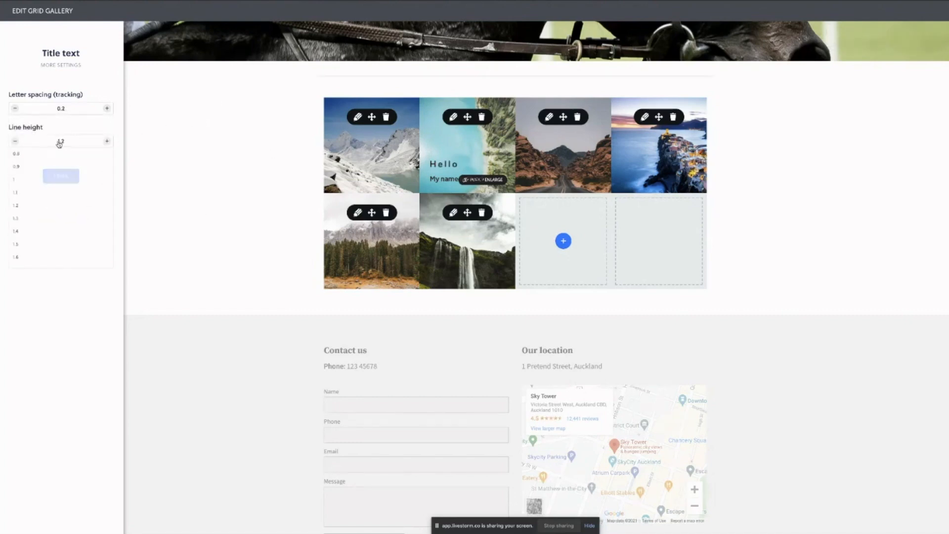
{"action": "scroll", "coordinate": [37, 217], "scroll_direction": "down", "scroll_amount": 2}
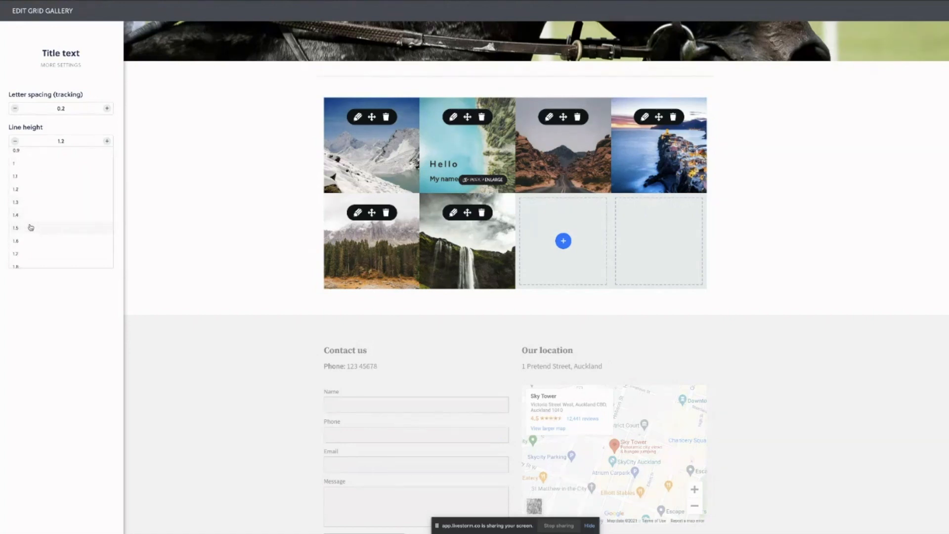
{"action": "left_click", "coordinate": [30, 225]}
{"action": "left_click", "coordinate": [59, 141]}
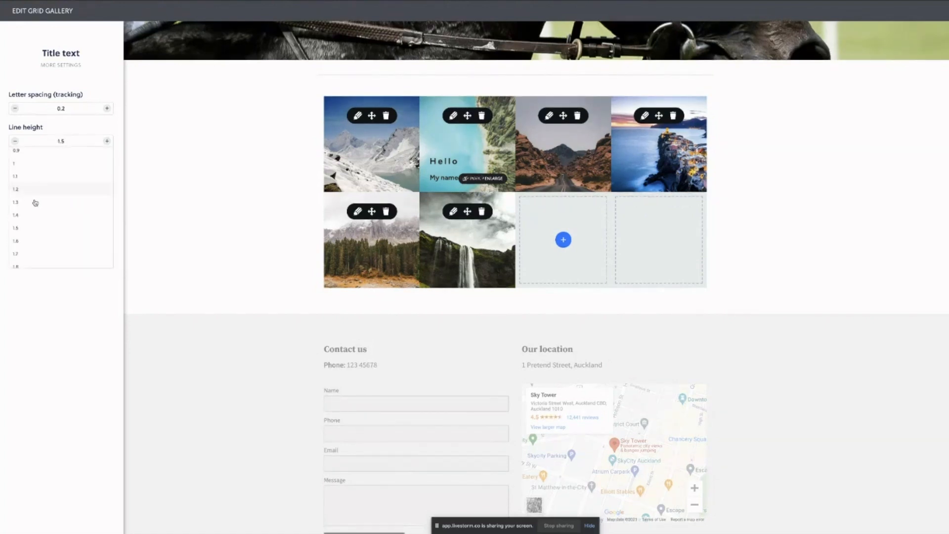
{"action": "left_click", "coordinate": [41, 236]}
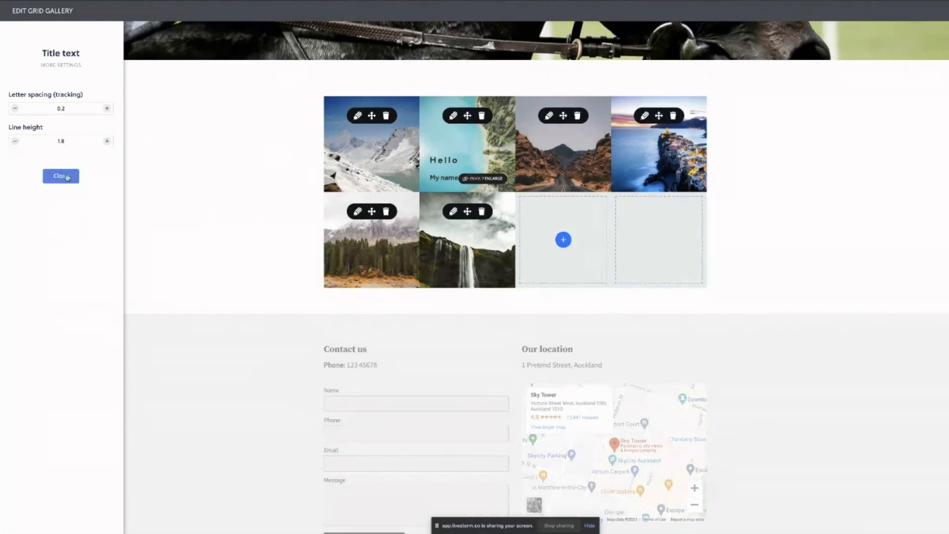
{"action": "left_click", "coordinate": [61, 176]}
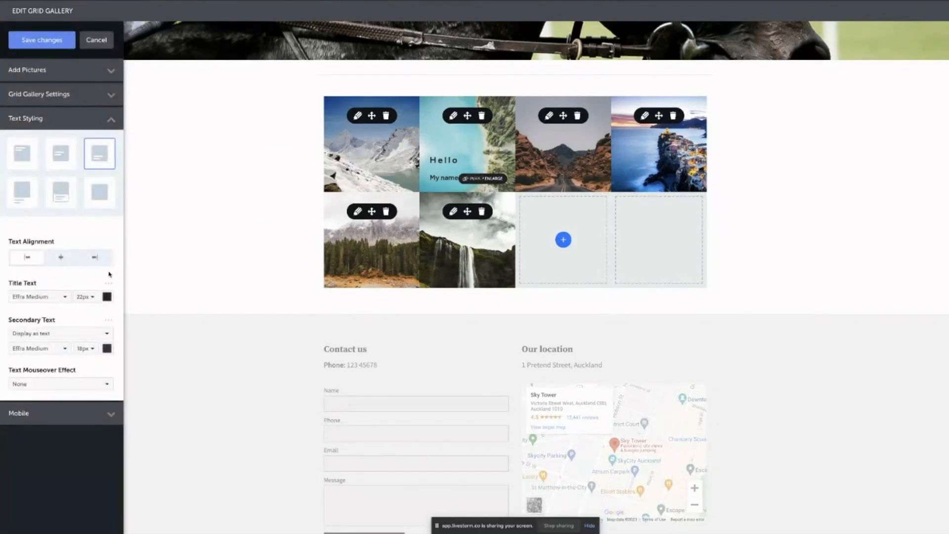
{"action": "scroll", "coordinate": [108, 267], "scroll_direction": "down", "scroll_amount": 1}
{"action": "scroll", "coordinate": [111, 277], "scroll_direction": "down", "scroll_amount": 1}
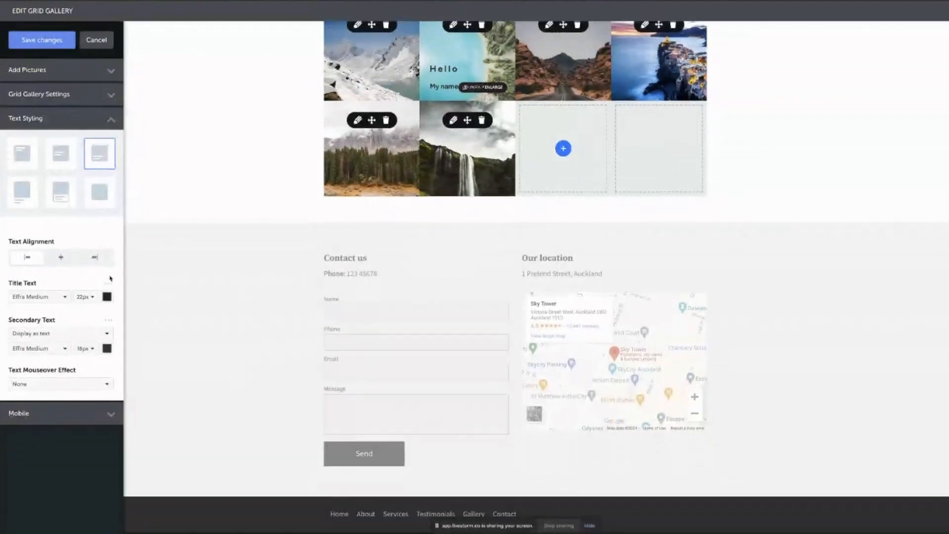
Give the secondary caption text letter spacing 0.2 and line height 0.8.
{"action": "left_click", "coordinate": [109, 321]}
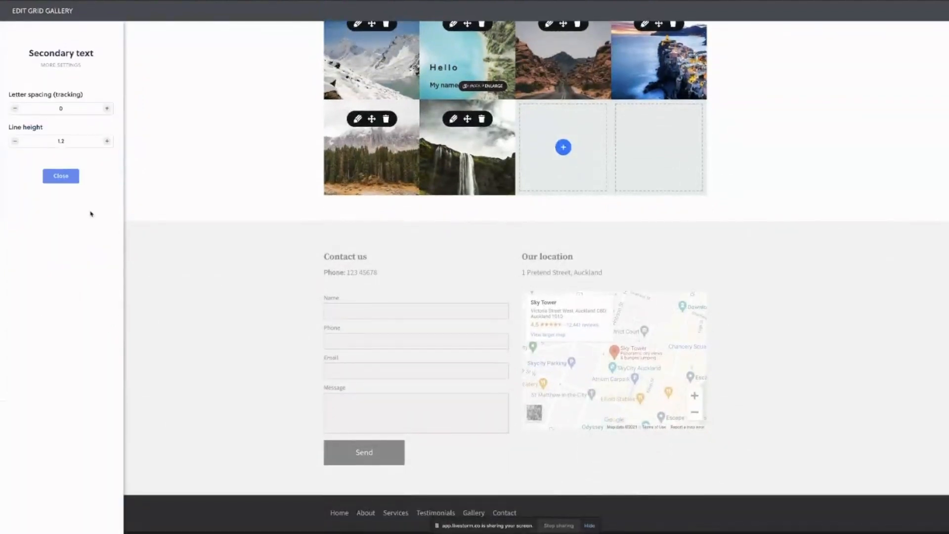
{"action": "scroll", "coordinate": [261, 155], "scroll_direction": "up", "scroll_amount": 1}
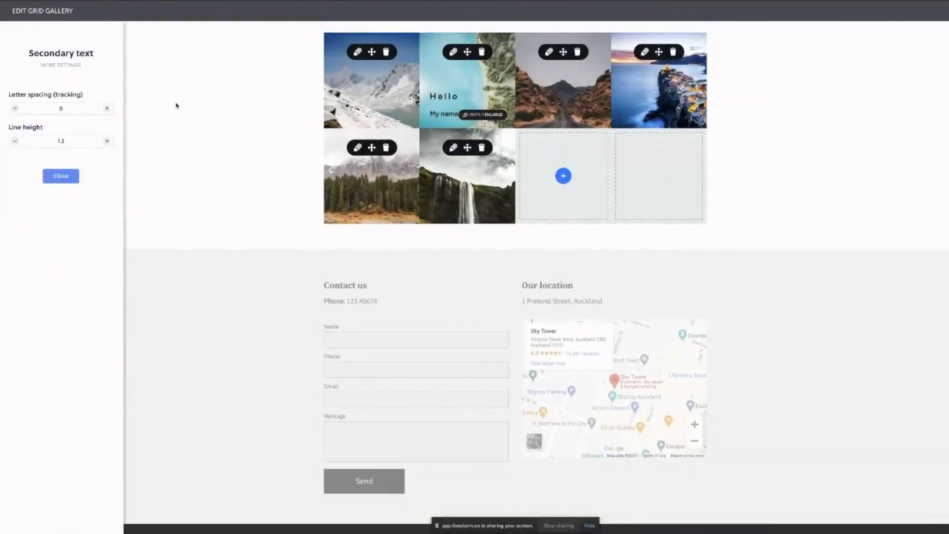
{"action": "left_click", "coordinate": [60, 109]}
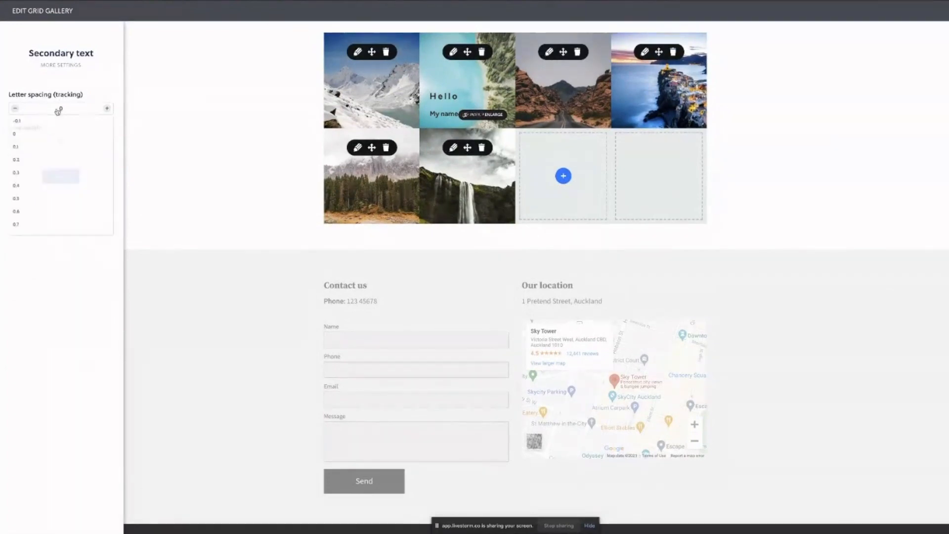
{"action": "left_click", "coordinate": [16, 160]}
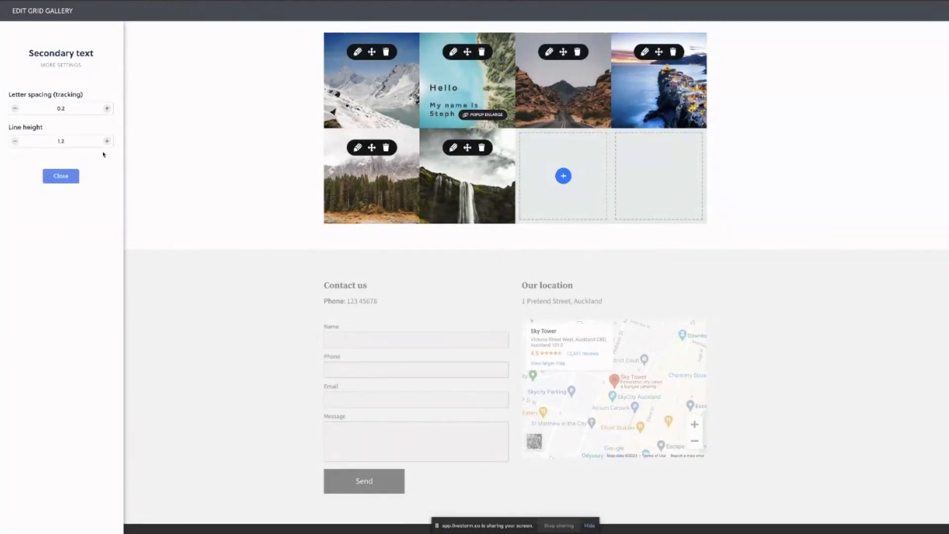
{"action": "left_click", "coordinate": [62, 142]}
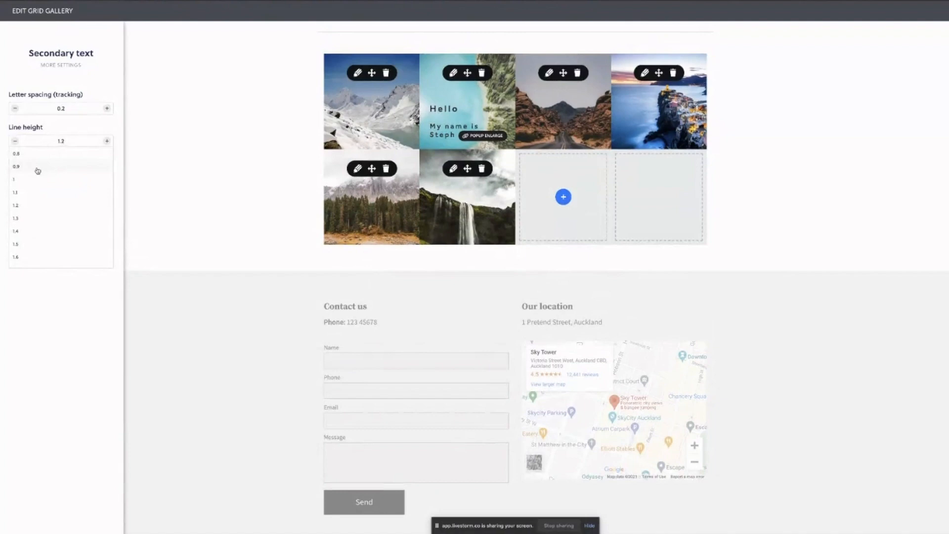
{"action": "left_click", "coordinate": [38, 169]}
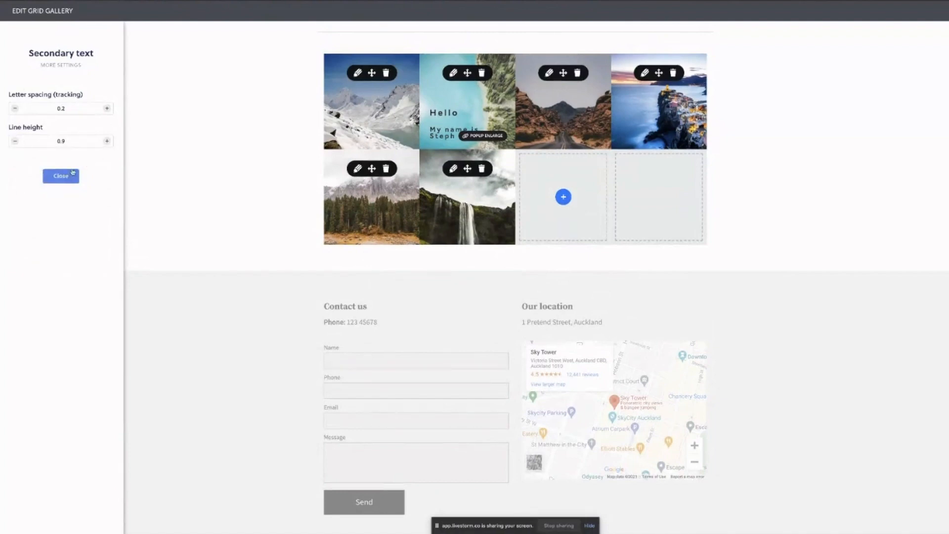
{"action": "left_click", "coordinate": [60, 142]}
{"action": "left_click", "coordinate": [45, 154]}
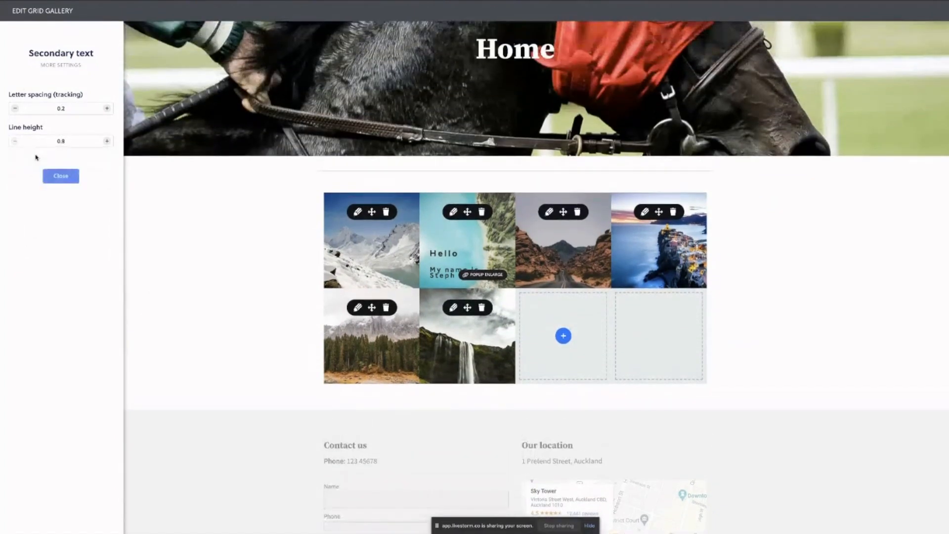
{"action": "left_click", "coordinate": [69, 177]}
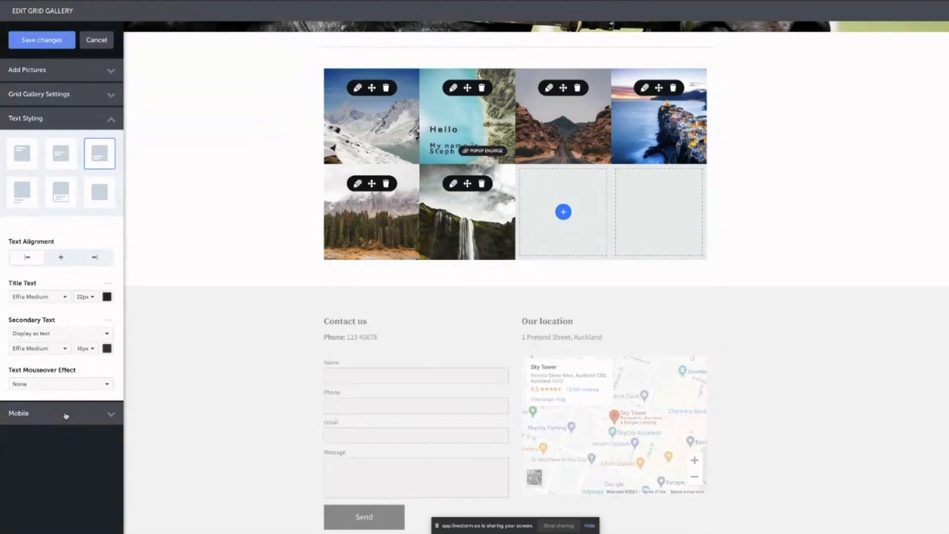
Show the mobile gallery settings, trying 1, 10 and then 6 columns.
{"action": "left_click", "coordinate": [64, 415]}
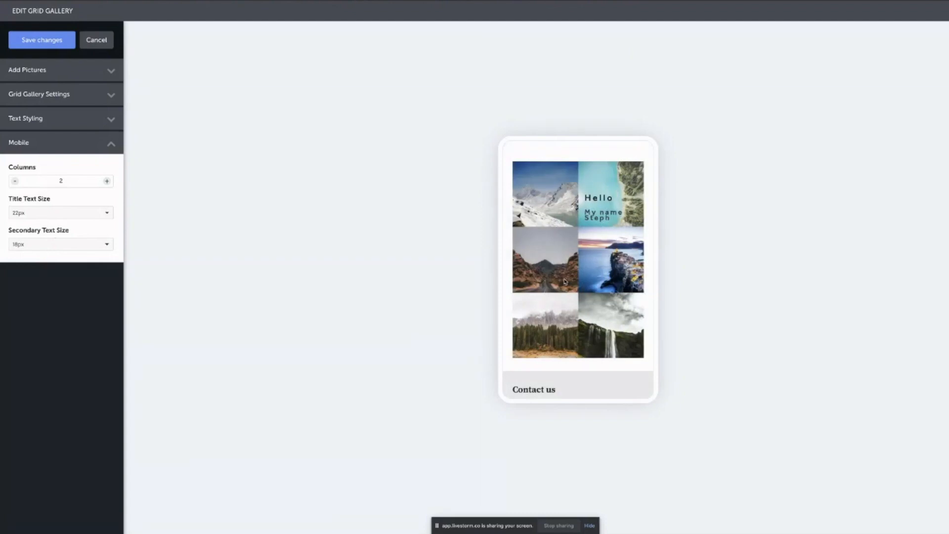
{"action": "left_click", "coordinate": [62, 182]}
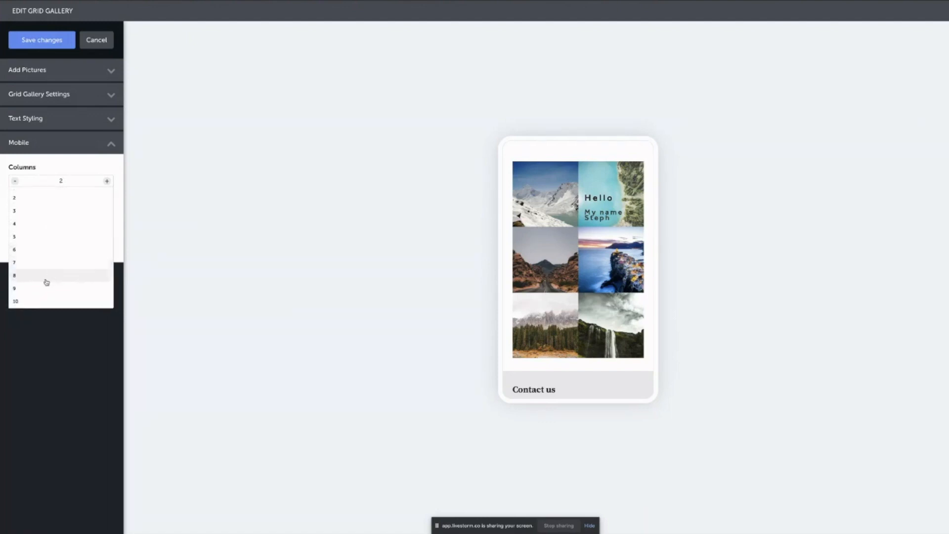
{"action": "scroll", "coordinate": [85, 258], "scroll_direction": "up", "scroll_amount": 1}
{"action": "left_click", "coordinate": [42, 195]}
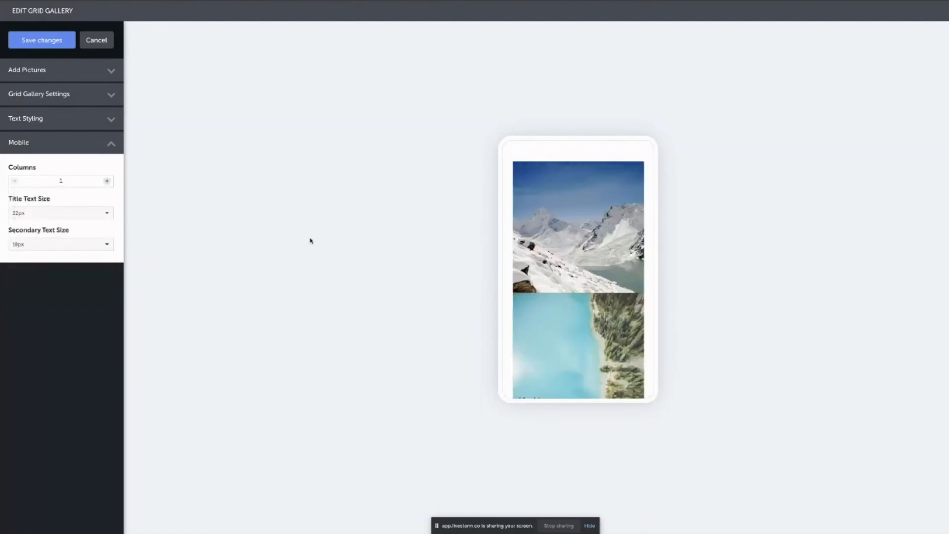
{"action": "left_click", "coordinate": [63, 182]}
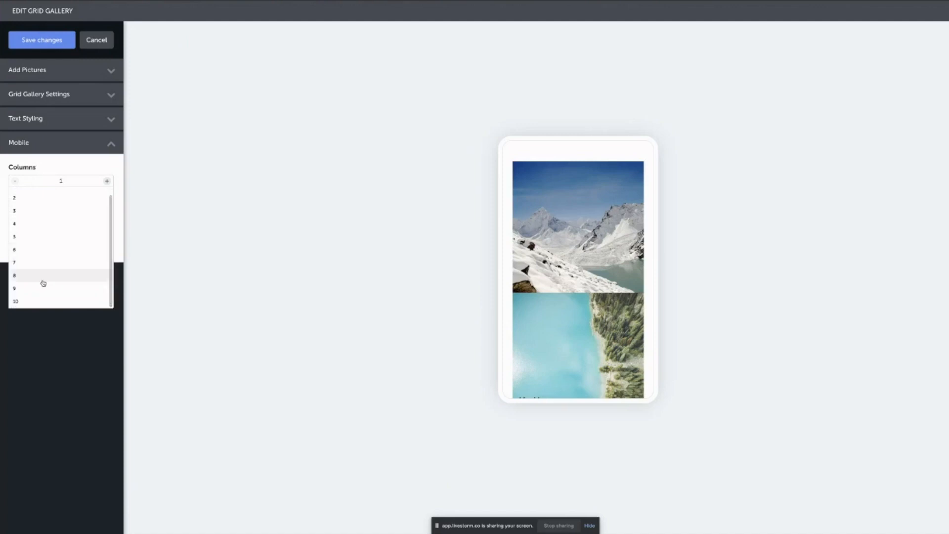
{"action": "left_click", "coordinate": [31, 302]}
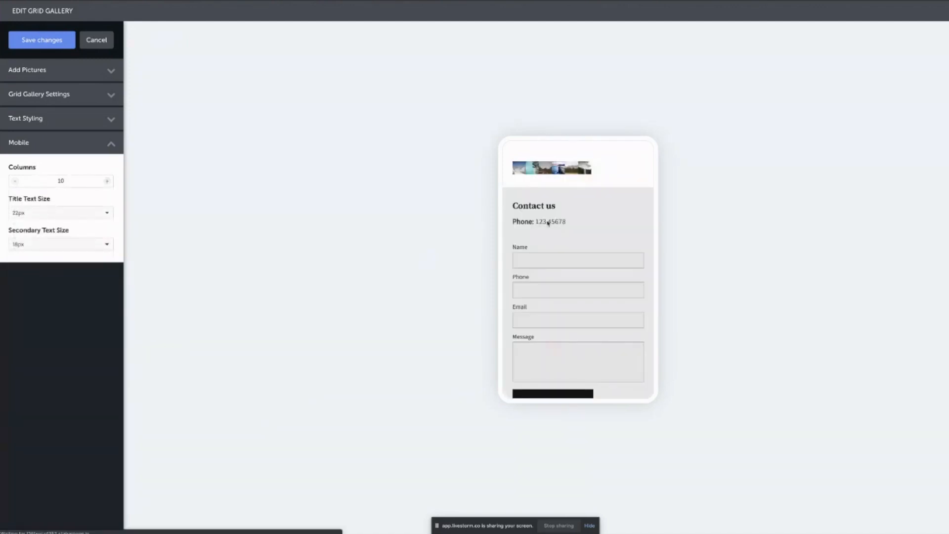
{"action": "left_click", "coordinate": [61, 182]}
{"action": "left_click", "coordinate": [40, 251]}
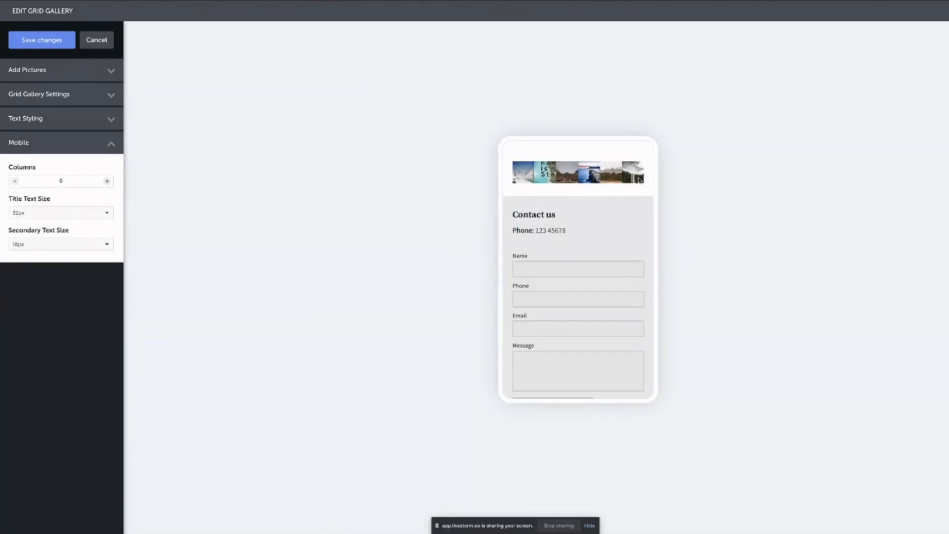
Set mobile title text to 10px, secondary text to 19px, and 3 columns.
{"action": "left_click", "coordinate": [55, 214]}
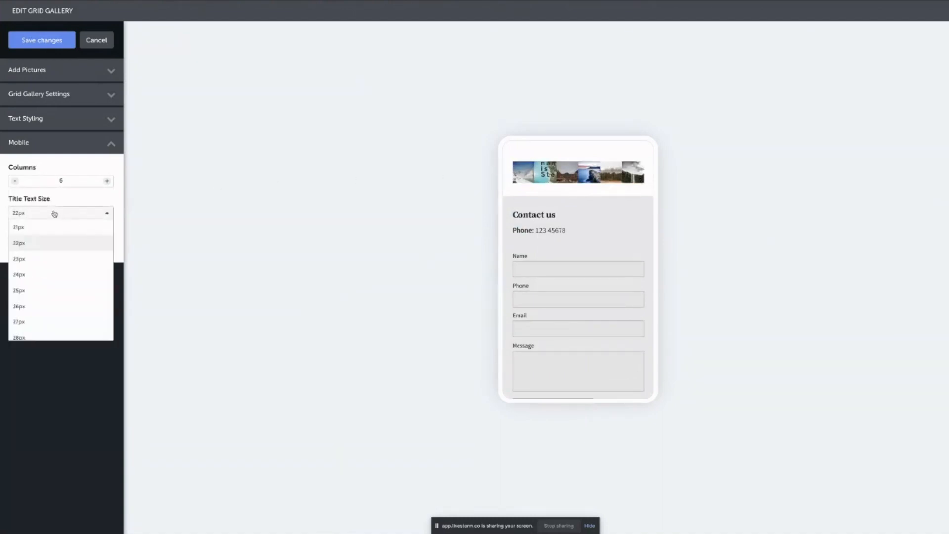
{"action": "scroll", "coordinate": [62, 250], "scroll_direction": "up", "scroll_amount": 5}
{"action": "left_click", "coordinate": [42, 232]}
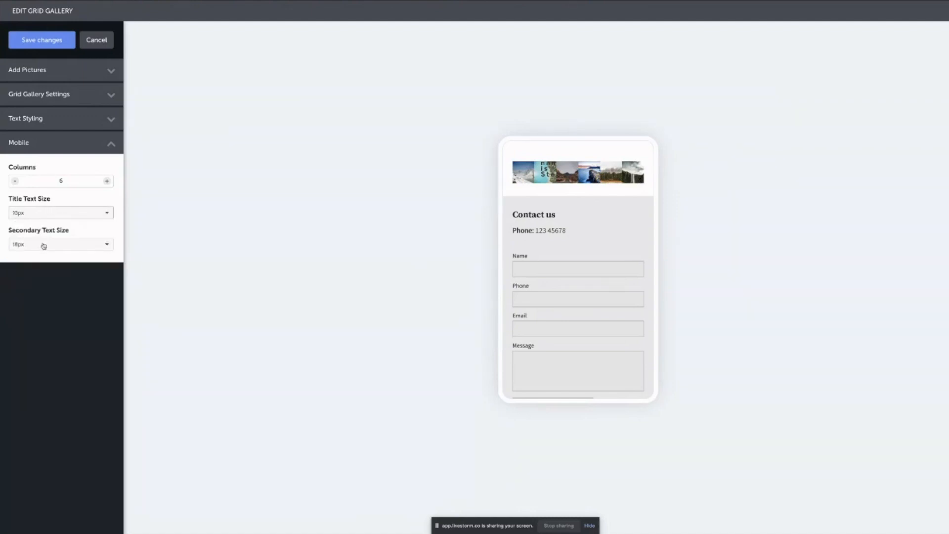
{"action": "left_click", "coordinate": [43, 246]}
{"action": "left_click", "coordinate": [35, 286]}
{"action": "left_click", "coordinate": [65, 181]}
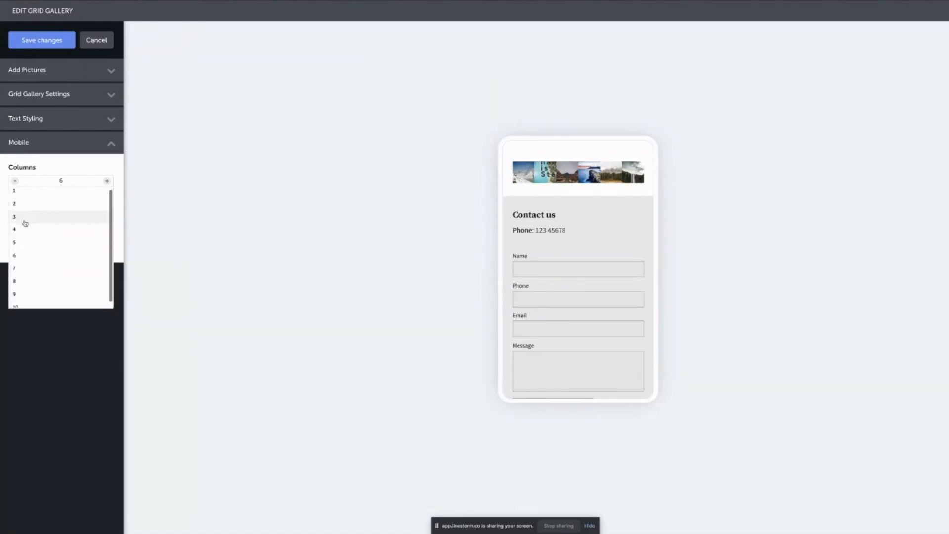
{"action": "left_click", "coordinate": [25, 222]}
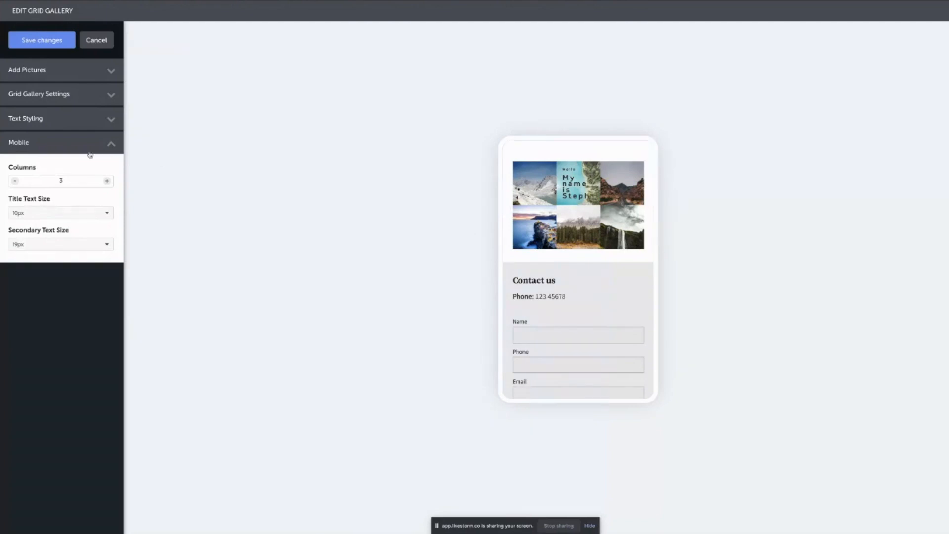
{"action": "left_click", "coordinate": [66, 147]}
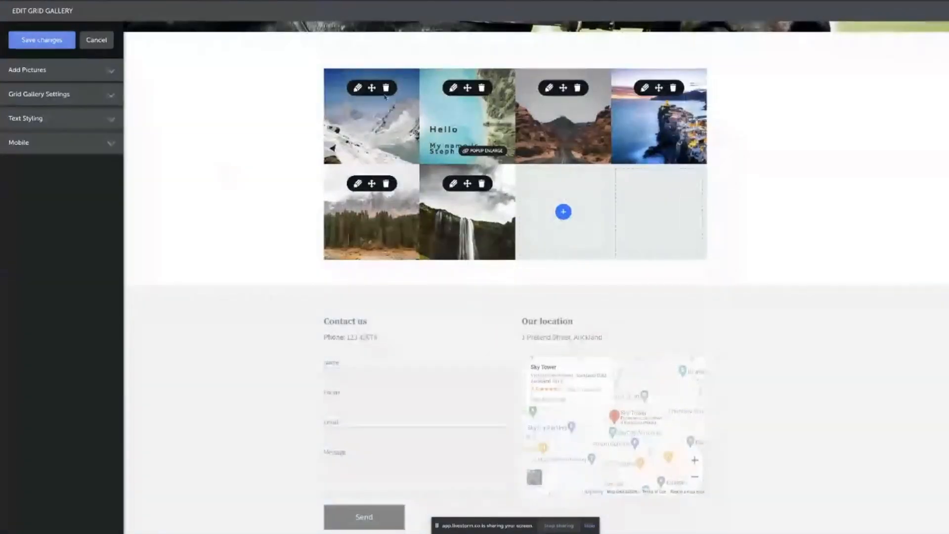
Give the first snowy mountain tile a blue overlay colour (#0068a0).
{"action": "left_click", "coordinate": [357, 87]}
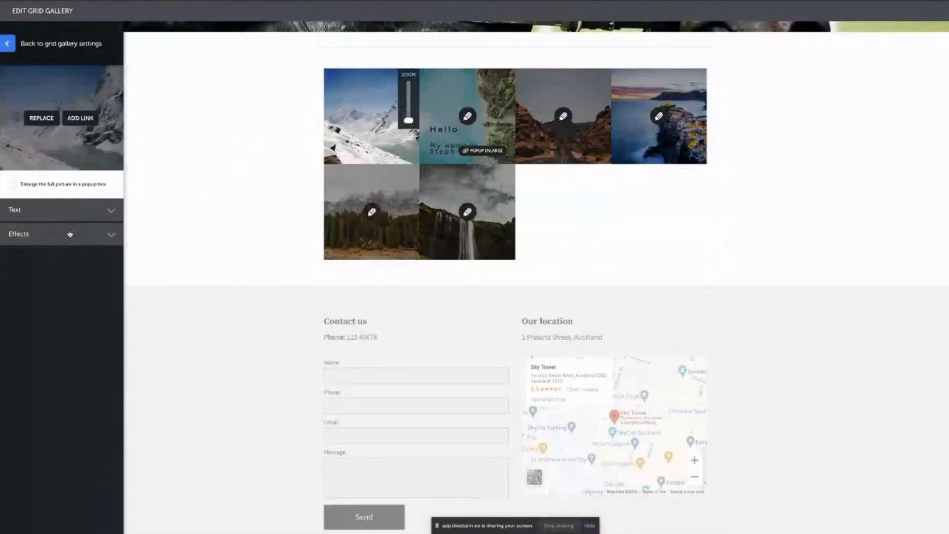
{"action": "left_click", "coordinate": [70, 233]}
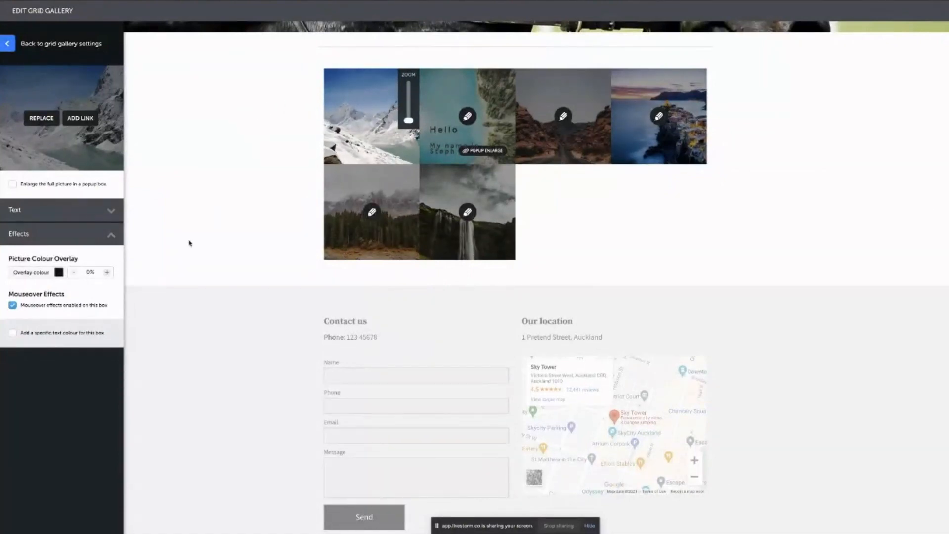
{"action": "left_click", "coordinate": [46, 275]}
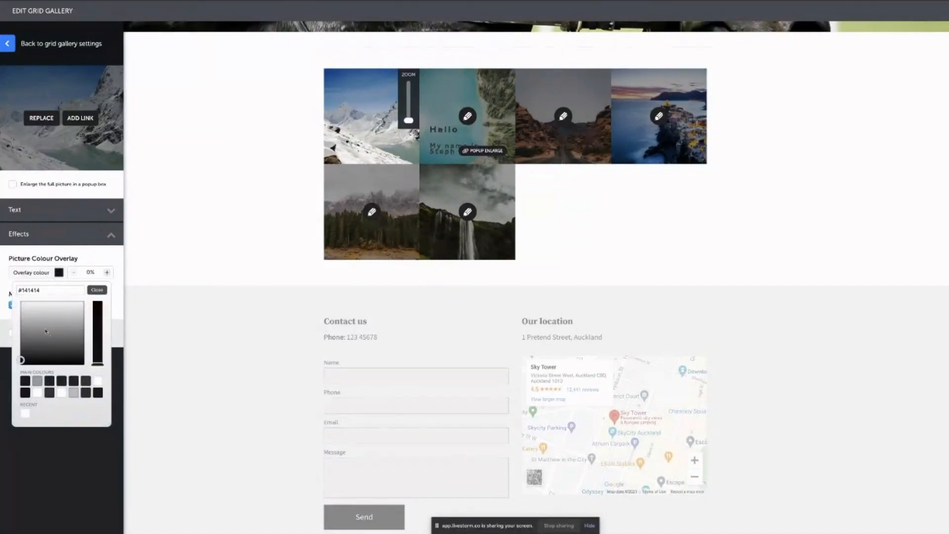
{"action": "left_click_drag", "start_coordinate": [21, 360], "coordinate": [56, 325]}
{"action": "left_click_drag", "start_coordinate": [98, 363], "coordinate": [99, 296]}
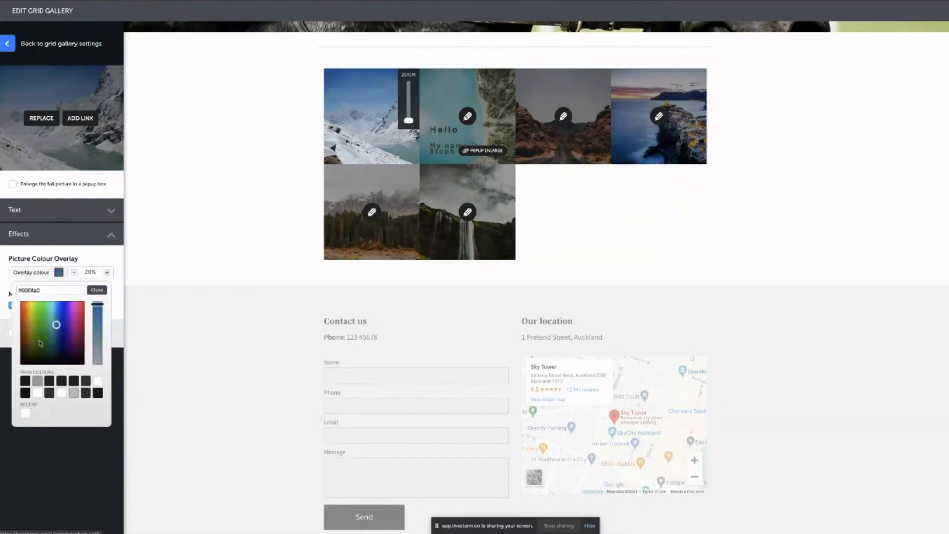
{"action": "left_click", "coordinate": [88, 257]}
Set the blue overlay's opacity to 100%, repositioning the snowy picture in its tile.
{"action": "left_click", "coordinate": [91, 272]}
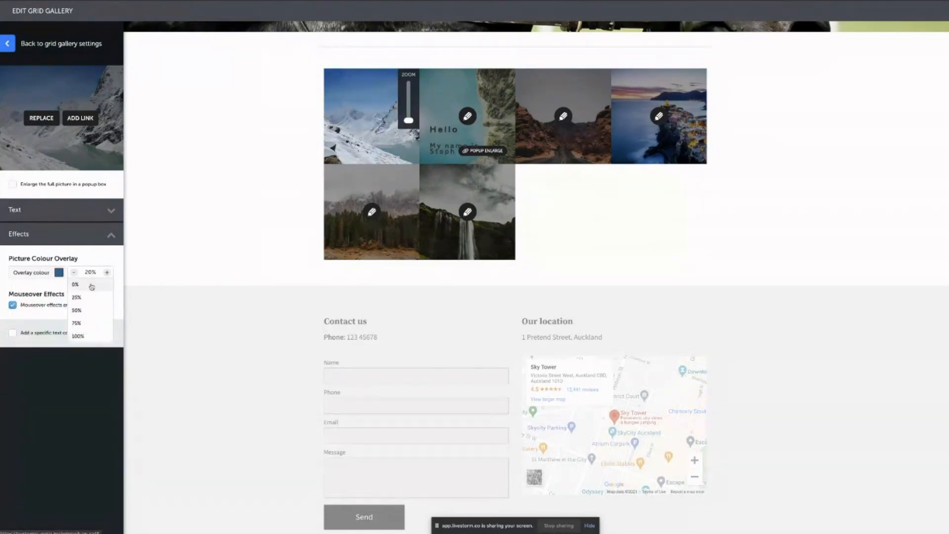
{"action": "left_click", "coordinate": [92, 310]}
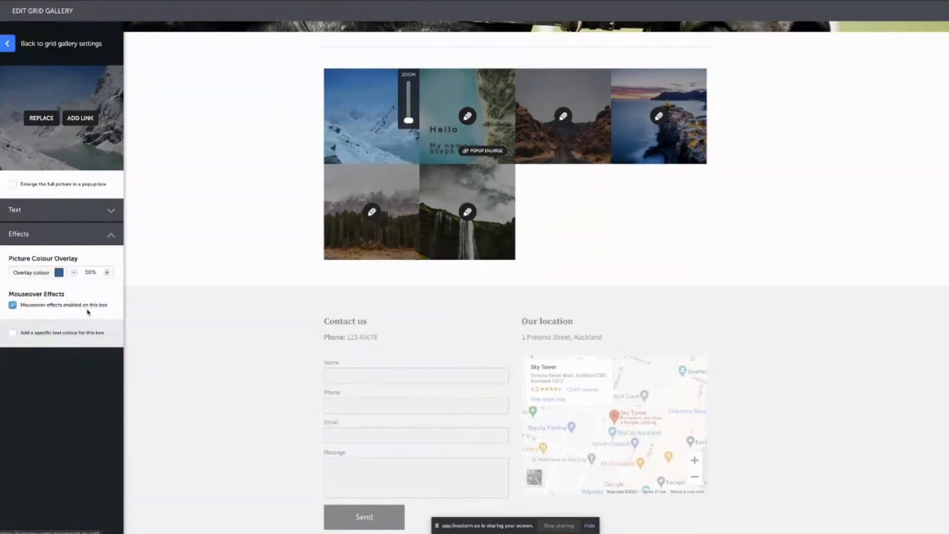
{"action": "left_click", "coordinate": [85, 274]}
{"action": "left_click", "coordinate": [84, 303]}
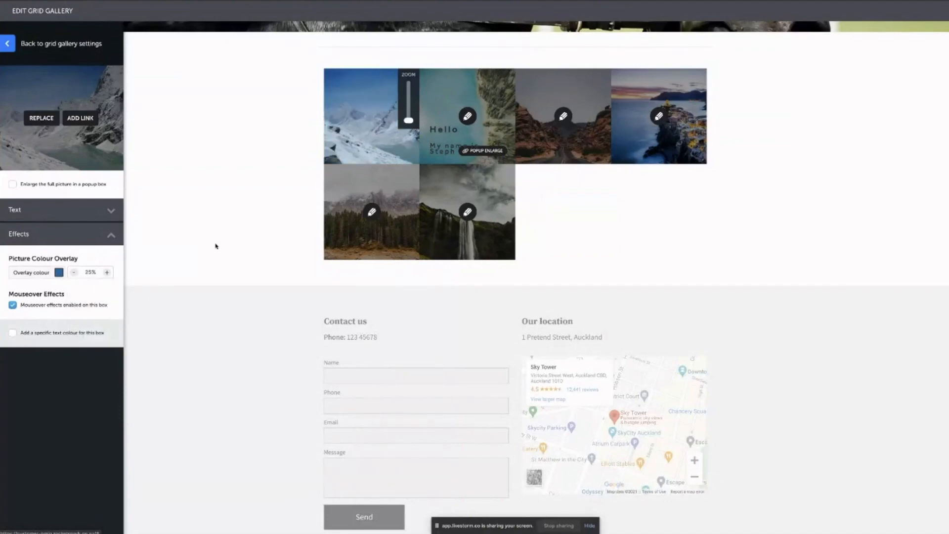
{"action": "left_click_drag", "start_coordinate": [326, 155], "coordinate": [343, 127]}
{"action": "left_click", "coordinate": [59, 272]}
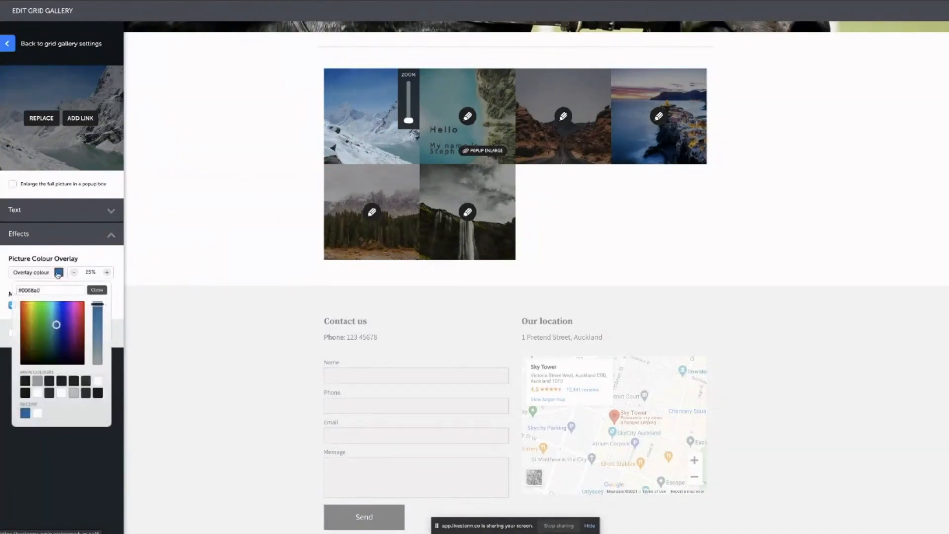
{"action": "left_click", "coordinate": [90, 273]}
{"action": "left_click", "coordinate": [92, 332]}
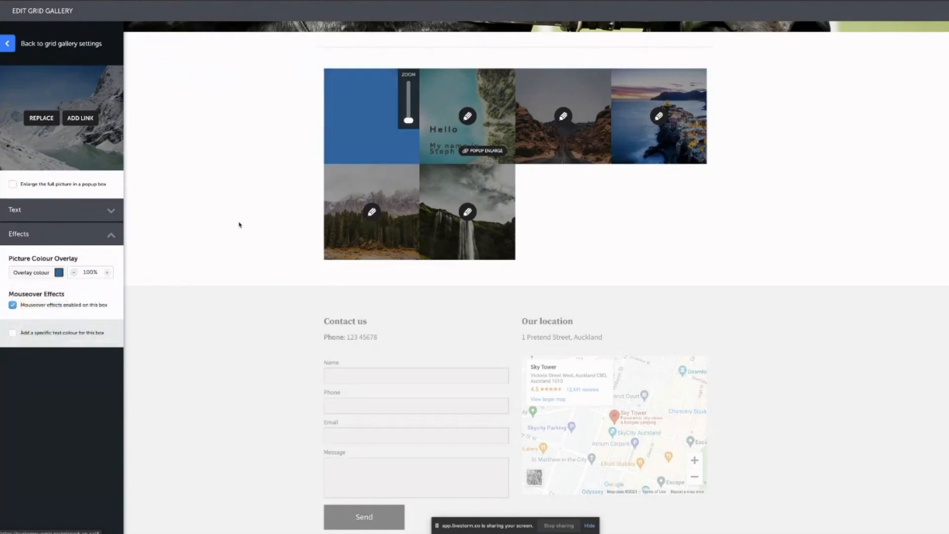
{"action": "left_click", "coordinate": [78, 239]}
{"action": "left_click", "coordinate": [74, 211]}
Enter title 'Example' and secondary text 'Test' on the first tile.
{"action": "left_click", "coordinate": [34, 248]}
{"action": "type", "text": "Example"}
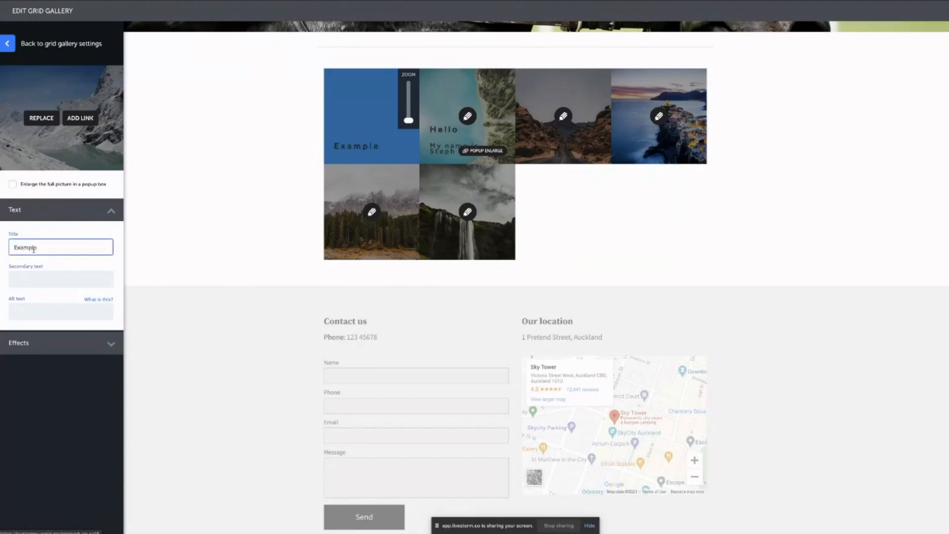
{"action": "left_click", "coordinate": [44, 275]}
{"action": "type", "text": "Test"}
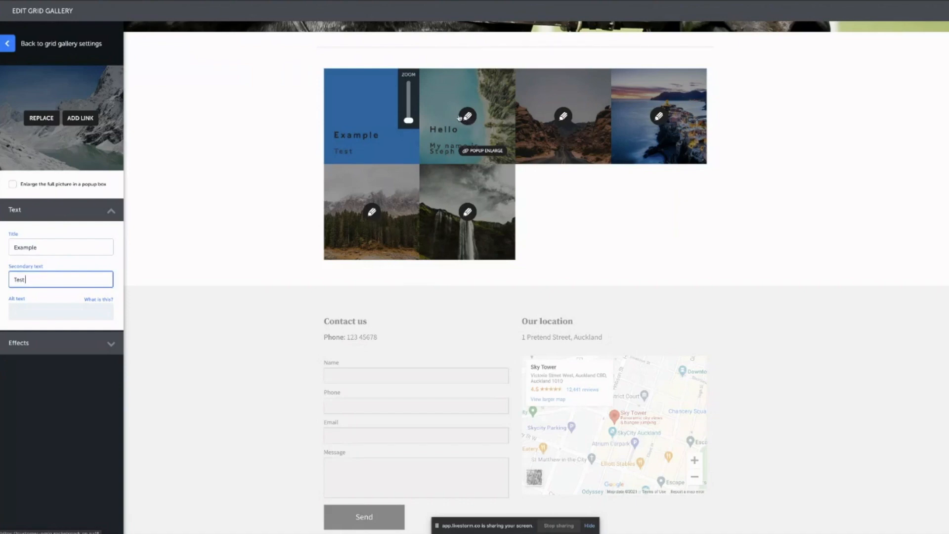
{"action": "left_click", "coordinate": [262, 135]}
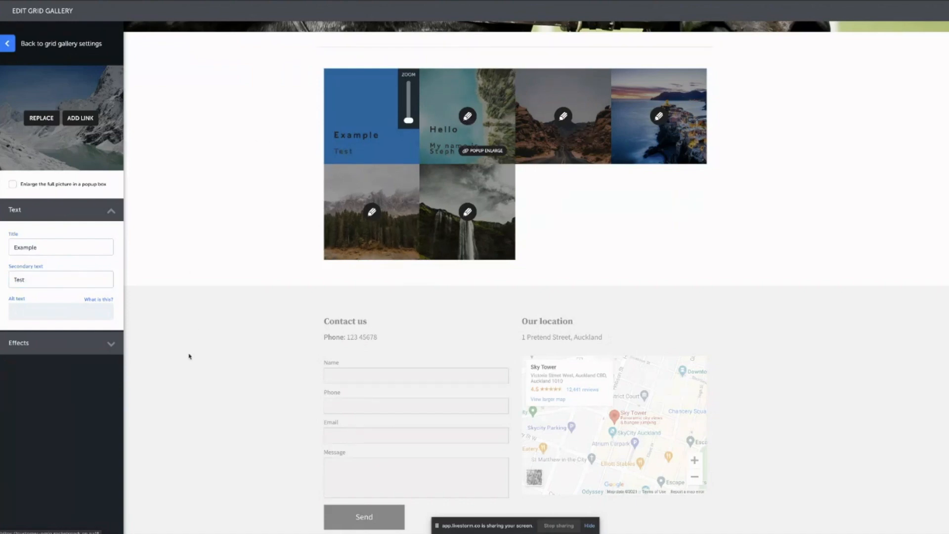
{"action": "left_click", "coordinate": [111, 211]}
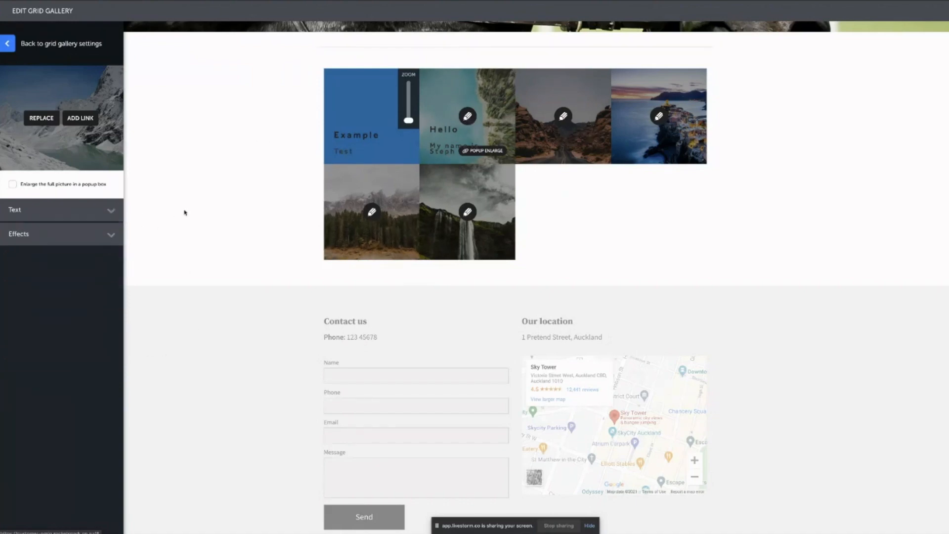
{"action": "left_click", "coordinate": [8, 44]}
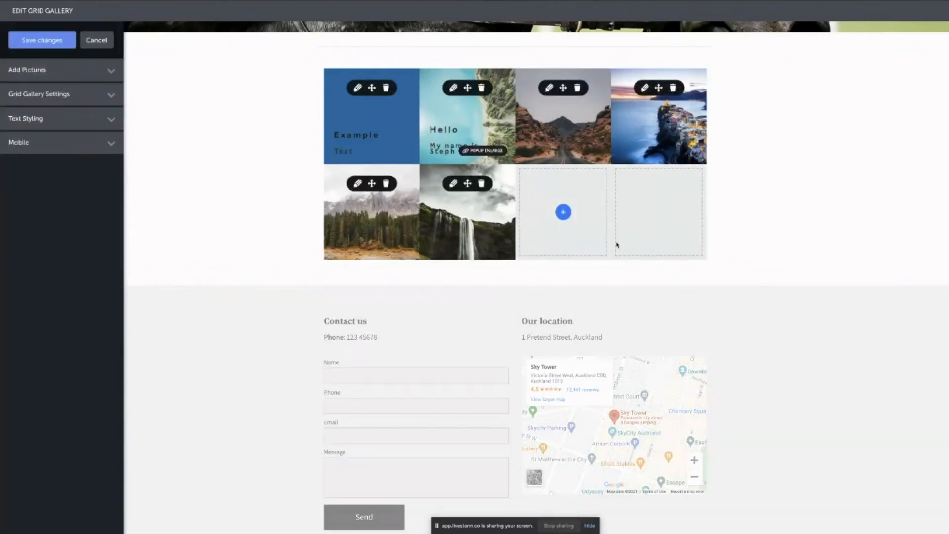
Save the gallery changes and go to the site's page list.
{"action": "left_click", "coordinate": [42, 40]}
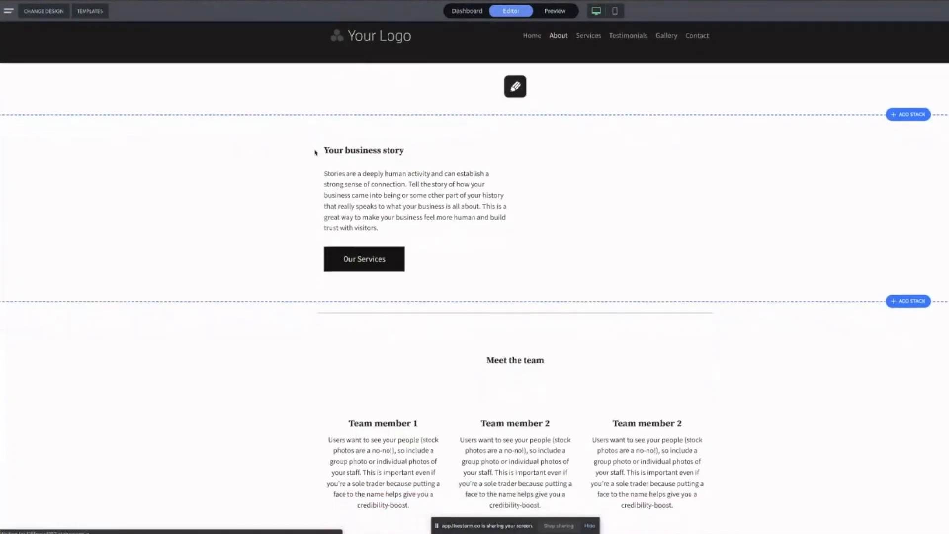
{"action": "left_click", "coordinate": [8, 11]}
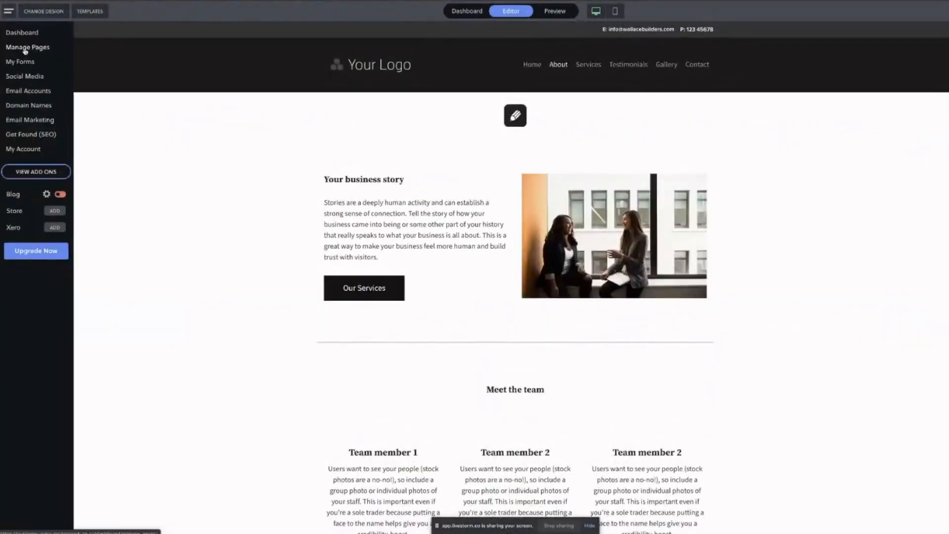
{"action": "left_click", "coordinate": [25, 48]}
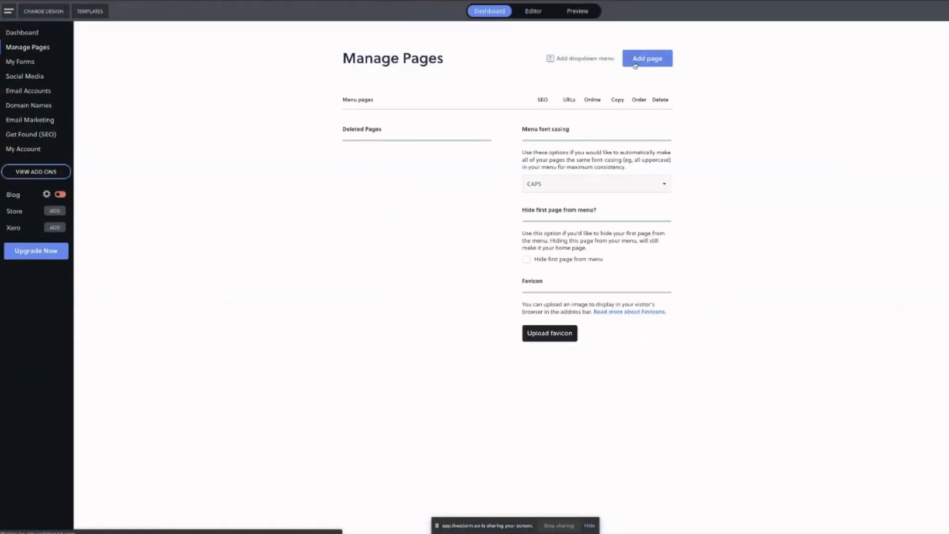
Add a new page named 'Landing Page' and open it in the Editor.
{"action": "left_click", "coordinate": [636, 63]}
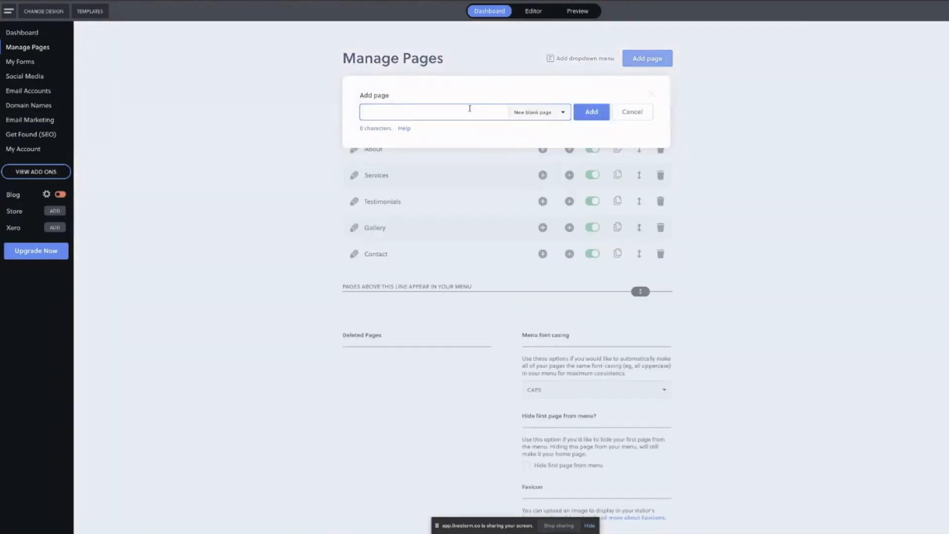
{"action": "type", "text": "Landing Page"}
{"action": "left_click", "coordinate": [583, 115]}
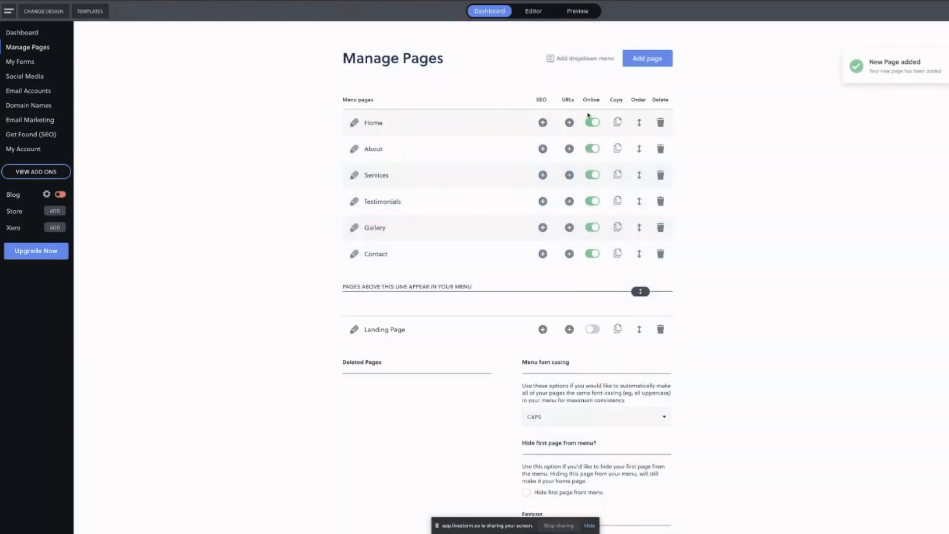
{"action": "left_click", "coordinate": [386, 332]}
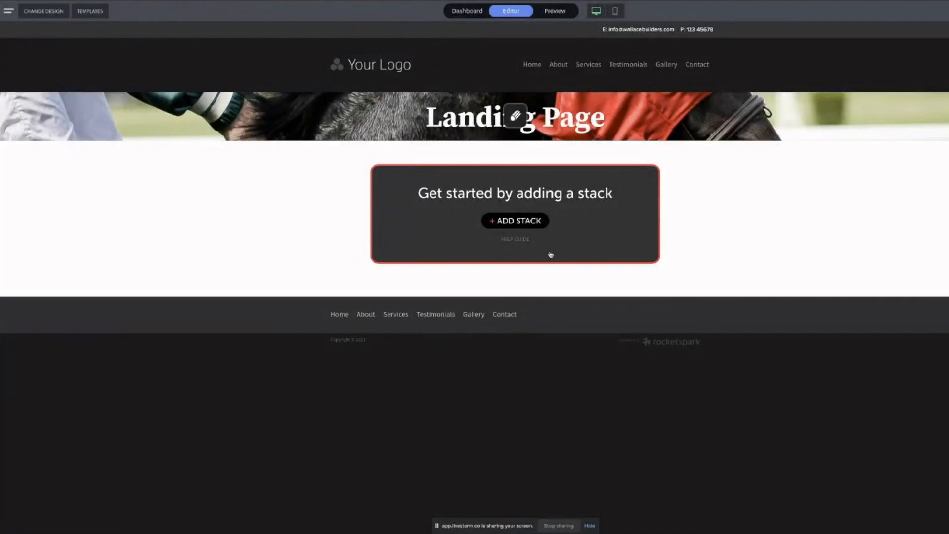
Add a single full-width blank stack containing a Grid Gallery block.
{"action": "left_click", "coordinate": [531, 225]}
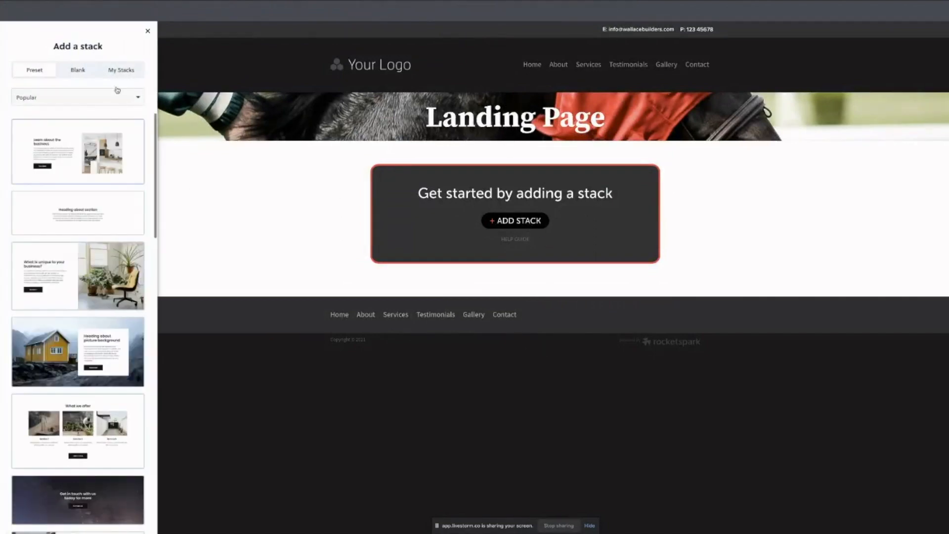
{"action": "left_click", "coordinate": [77, 70]}
{"action": "left_click", "coordinate": [34, 70]}
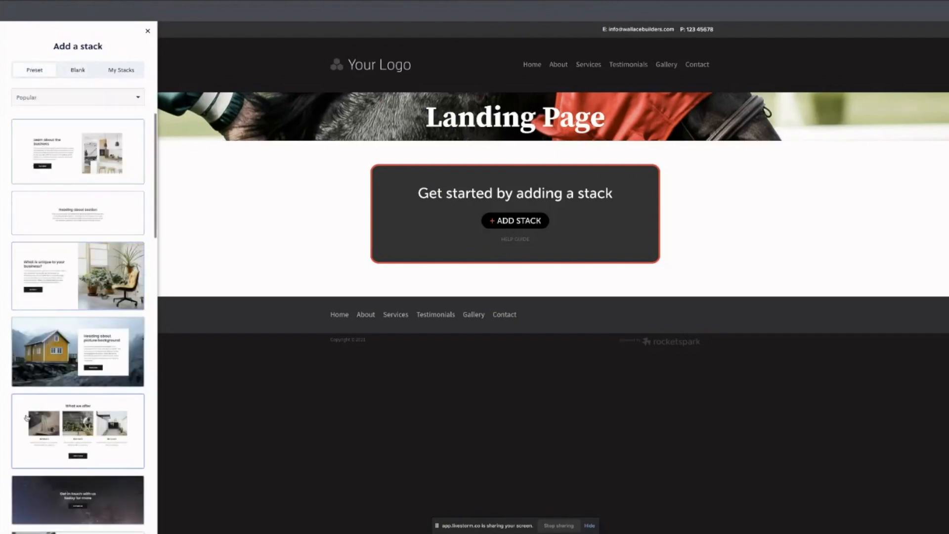
{"action": "left_click", "coordinate": [82, 72]}
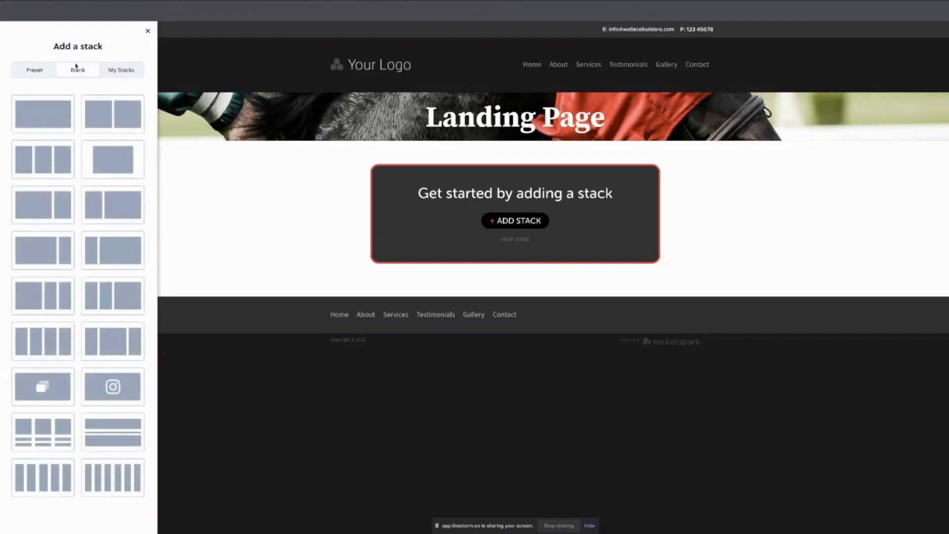
{"action": "left_click", "coordinate": [53, 117]}
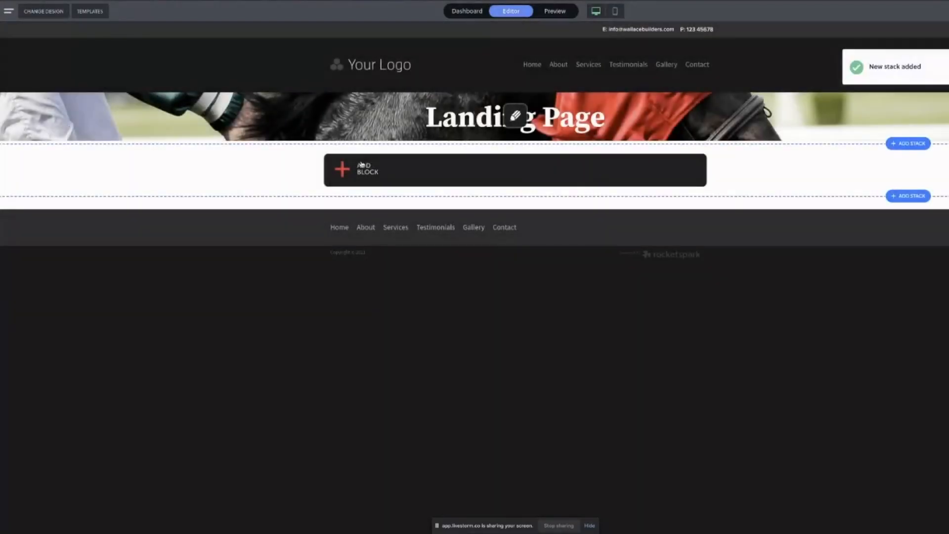
{"action": "left_click", "coordinate": [370, 168]}
{"action": "left_click", "coordinate": [602, 241]}
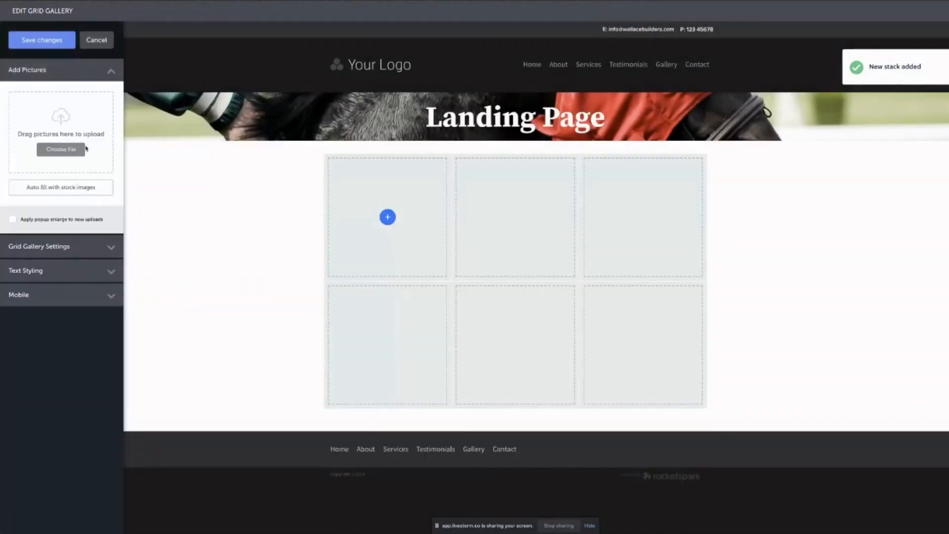
Set the gallery to 2 columns and auto-fill it with stock images.
{"action": "left_click", "coordinate": [63, 247]}
{"action": "left_click", "coordinate": [12, 135]}
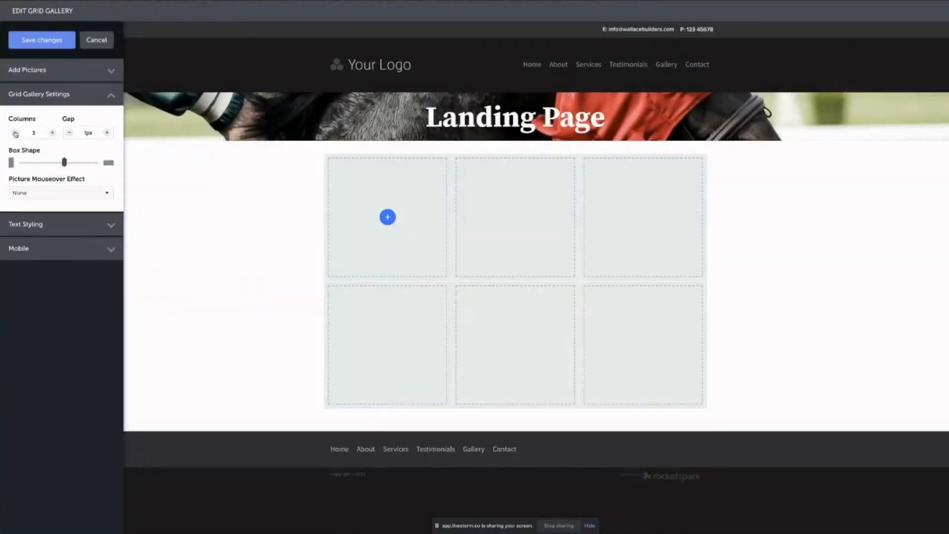
{"action": "left_click", "coordinate": [69, 75]}
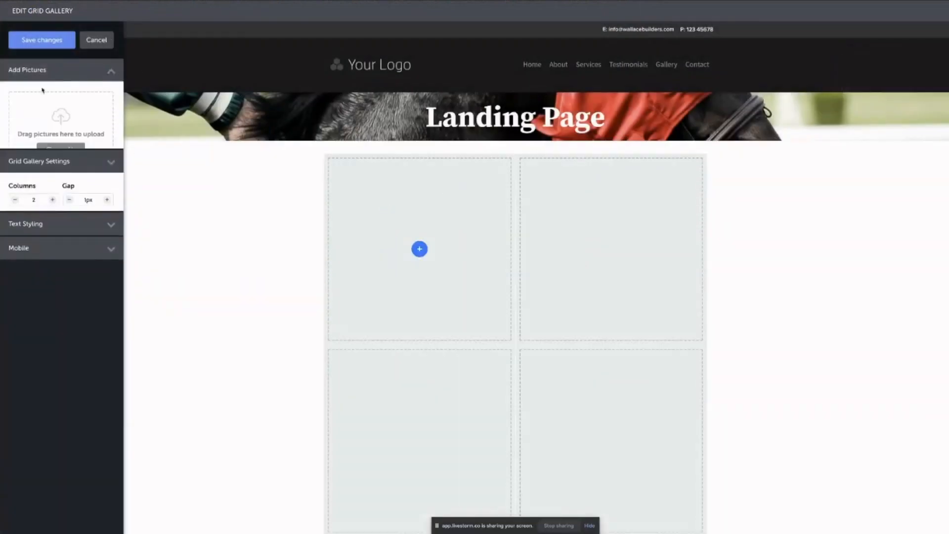
{"action": "left_click", "coordinate": [70, 190]}
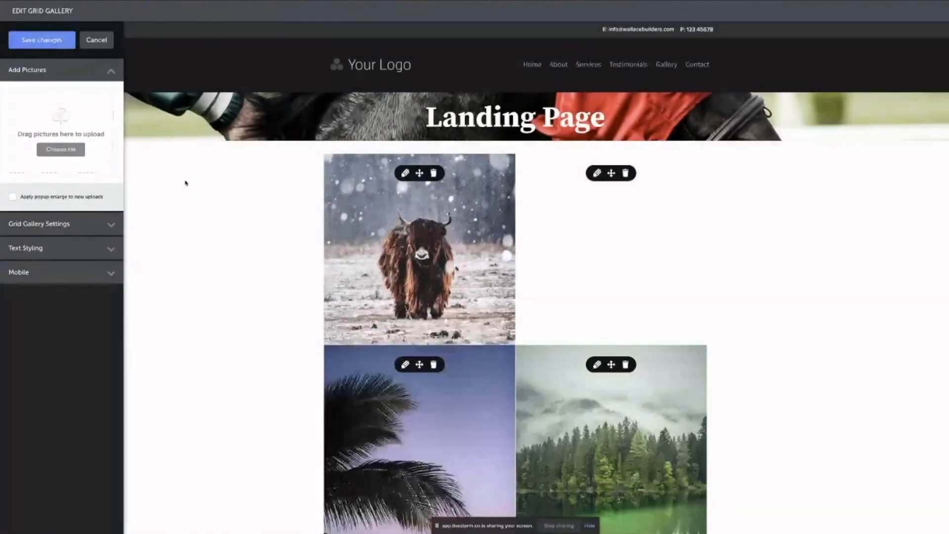
Change the gallery layout to 4 columns with a 9px gap.
{"action": "left_click", "coordinate": [47, 228]}
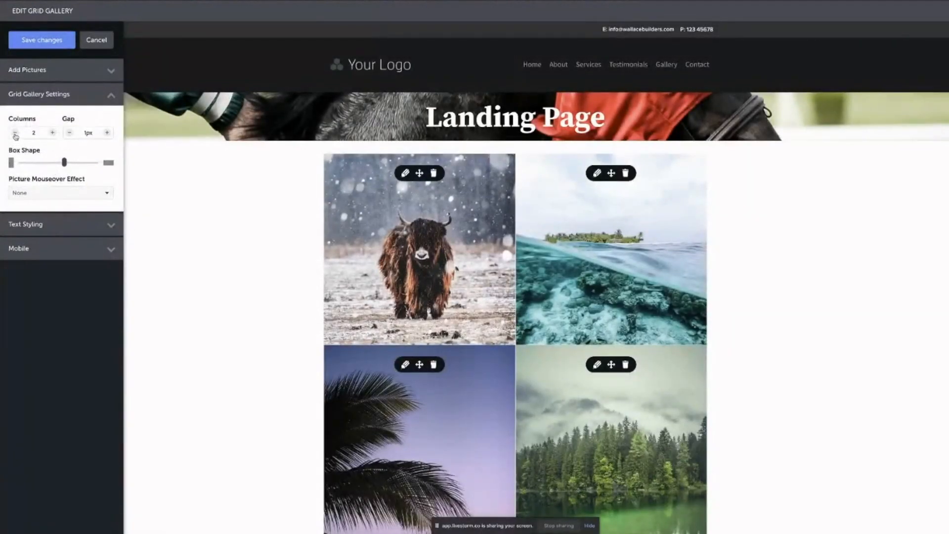
{"action": "left_click", "coordinate": [52, 134]}
{"action": "left_click", "coordinate": [52, 133]}
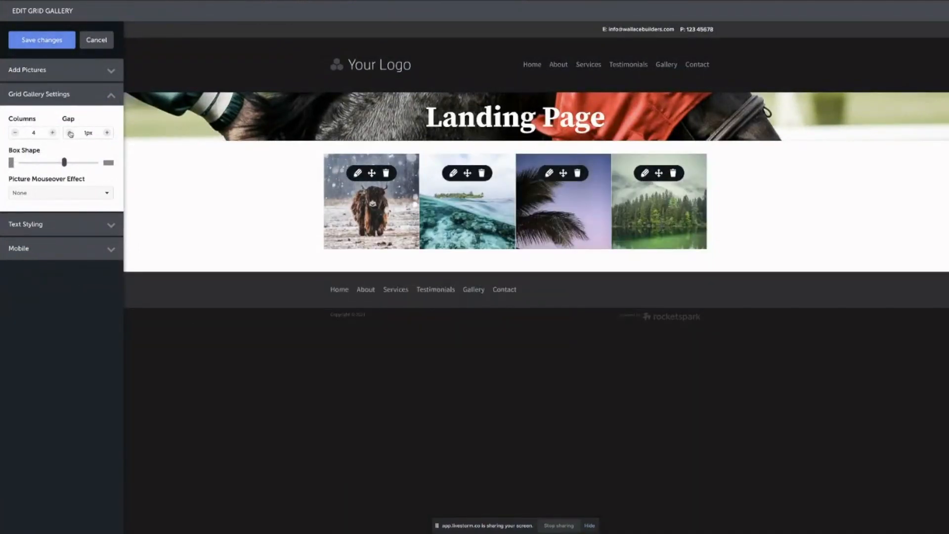
{"action": "left_click", "coordinate": [107, 133]}
{"action": "left_click", "coordinate": [106, 133]}
{"action": "left_click", "coordinate": [107, 133]}
{"action": "left_click", "coordinate": [107, 133]}
{"action": "left_click", "coordinate": [107, 133]}
{"action": "left_click", "coordinate": [107, 133]}
{"action": "left_click", "coordinate": [107, 133]}
{"action": "left_click", "coordinate": [107, 133]}
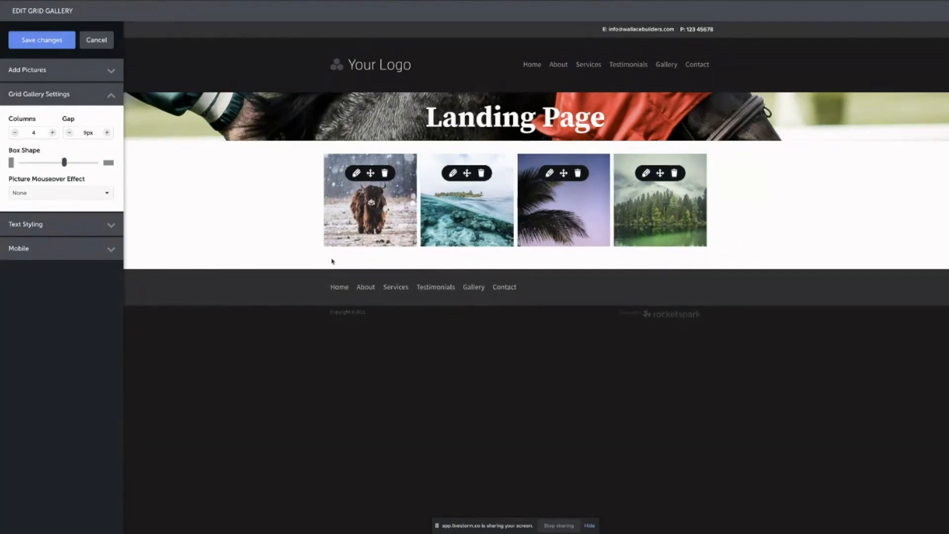
{"action": "left_click", "coordinate": [356, 173]}
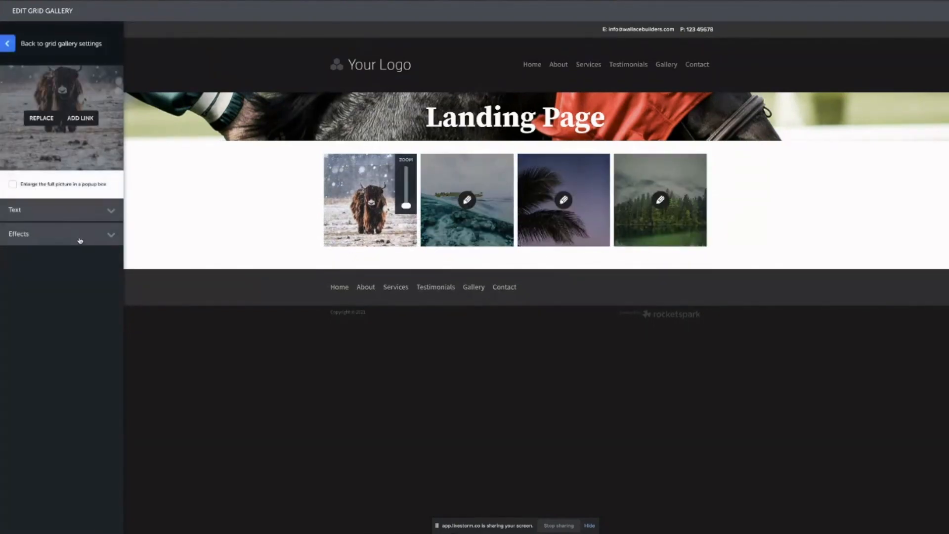
Give the yak and sea pictures the recent blue overlay at 100% opacity.
{"action": "left_click", "coordinate": [77, 231]}
{"action": "left_click", "coordinate": [39, 274]}
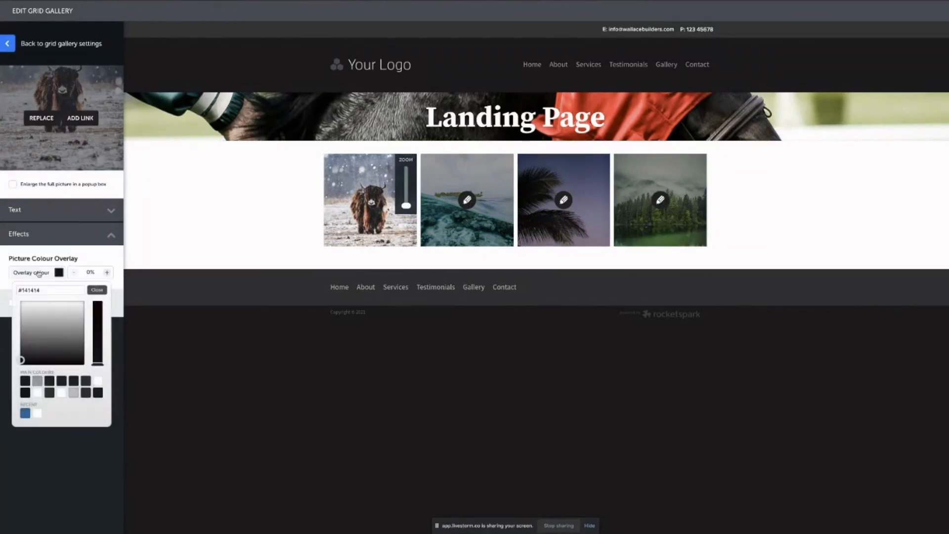
{"action": "left_click", "coordinate": [26, 414]}
{"action": "left_click", "coordinate": [91, 273]}
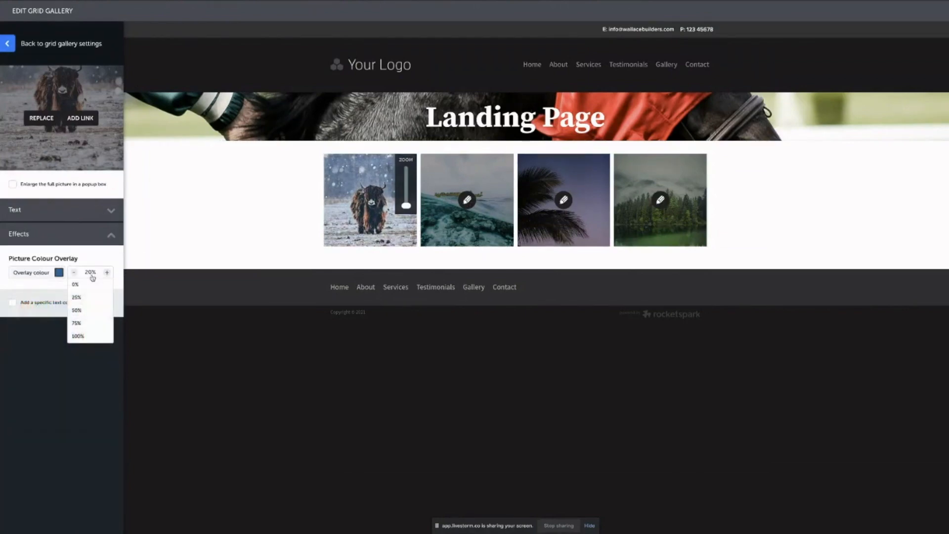
{"action": "left_click", "coordinate": [79, 336]}
{"action": "left_click", "coordinate": [467, 200]}
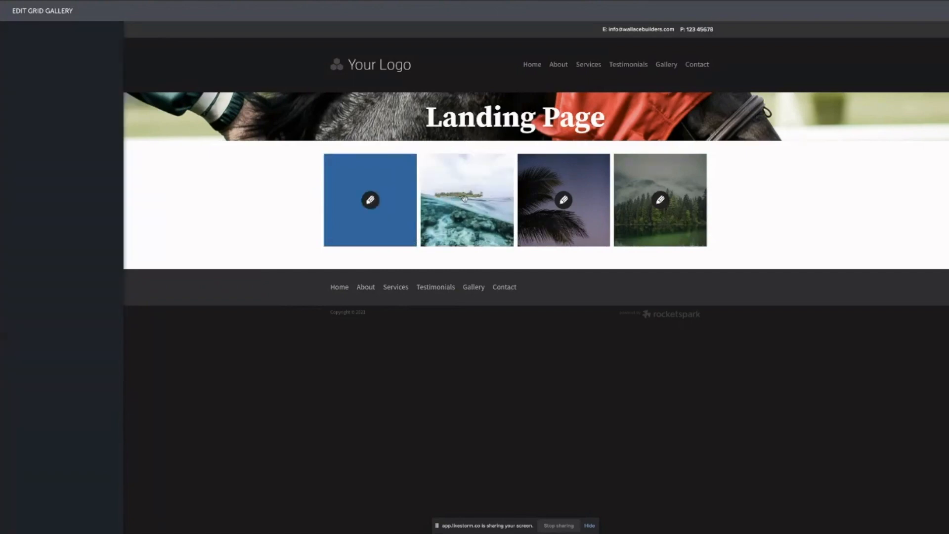
{"action": "left_click", "coordinate": [104, 242]}
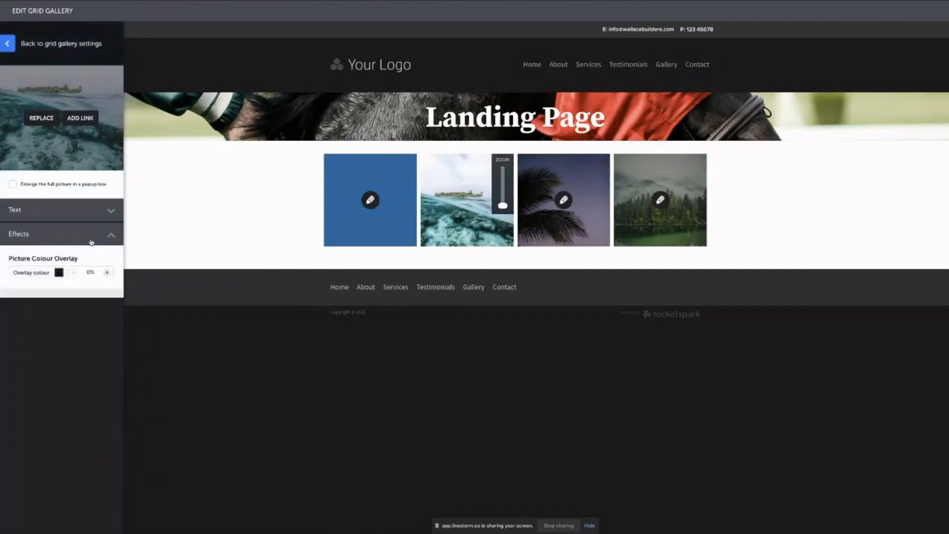
{"action": "left_click", "coordinate": [59, 273]}
{"action": "left_click", "coordinate": [27, 414]}
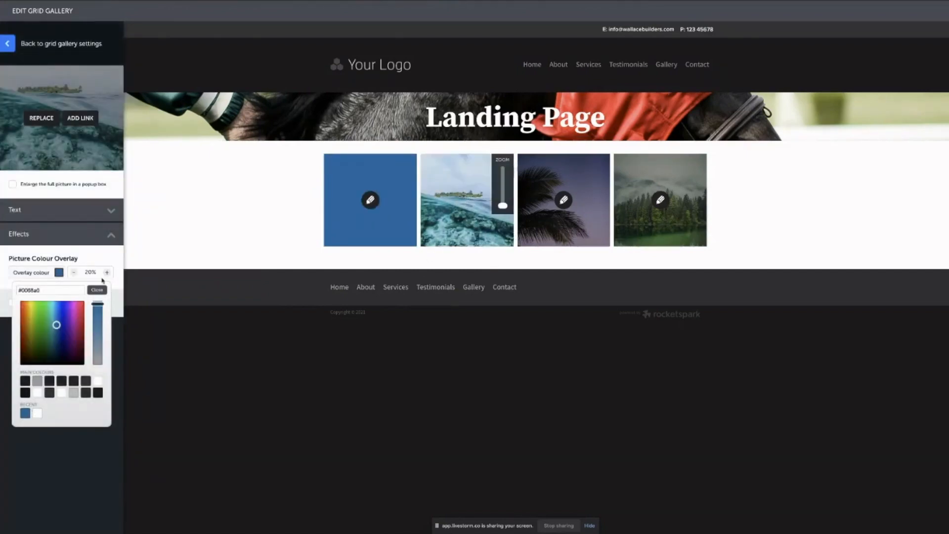
{"action": "left_click", "coordinate": [90, 273]}
{"action": "left_click", "coordinate": [91, 336]}
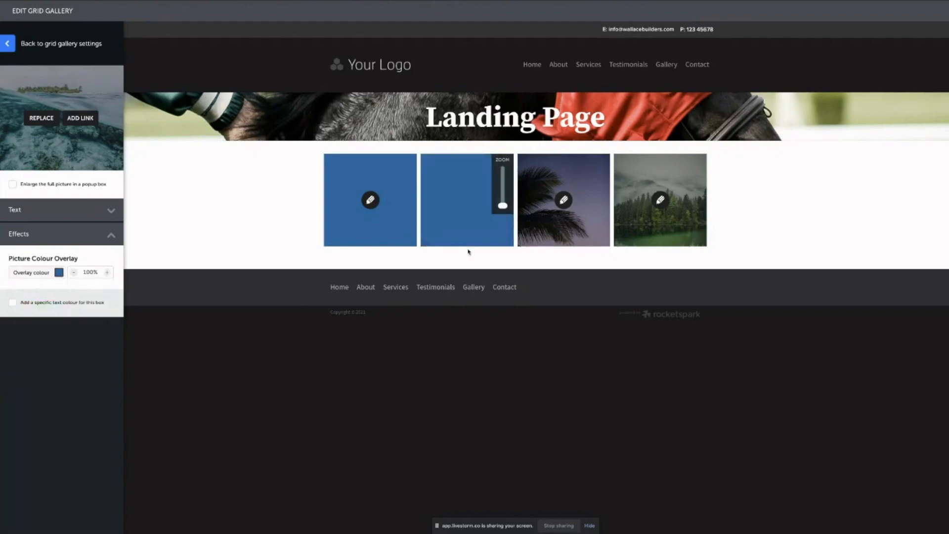
Give the palm and forest pictures the recent blue overlay at 100% opacity.
{"action": "left_click", "coordinate": [564, 200]}
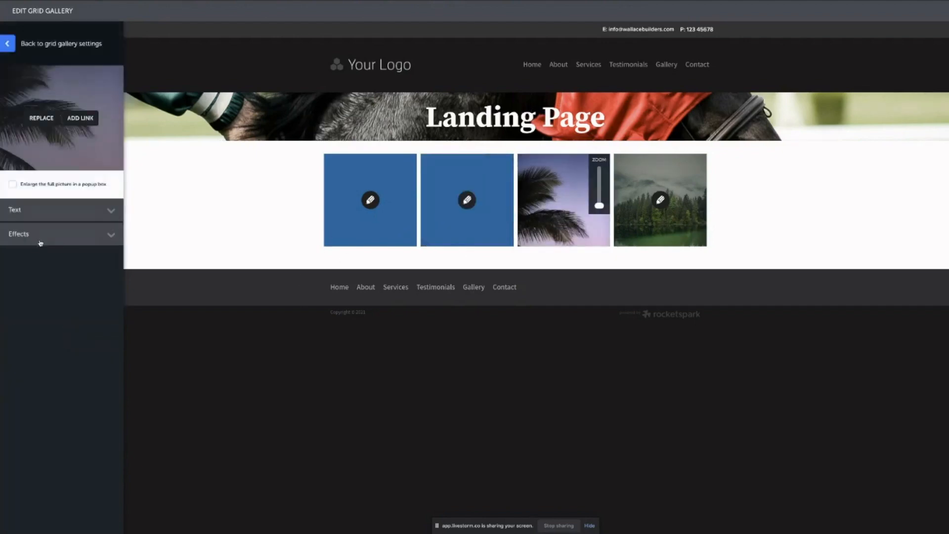
{"action": "left_click", "coordinate": [37, 243]}
{"action": "left_click", "coordinate": [40, 272]}
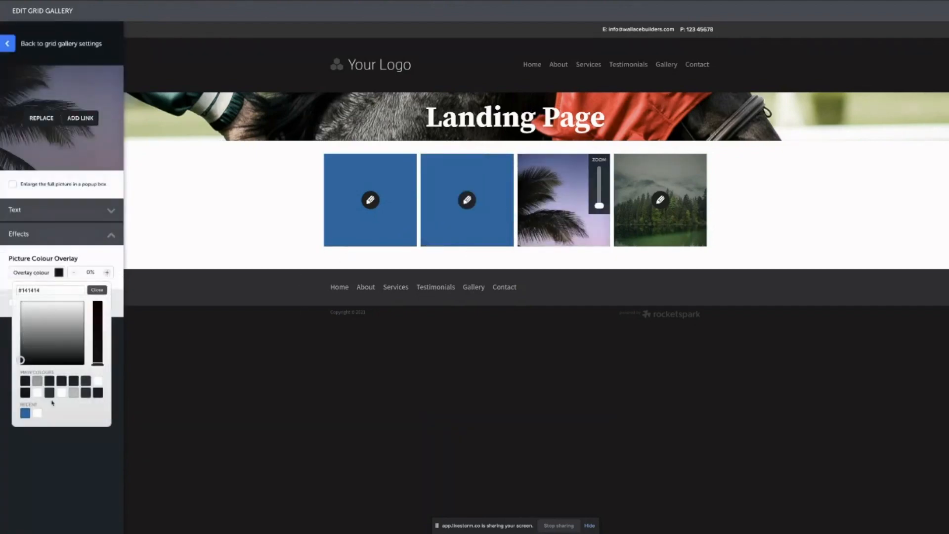
{"action": "left_click", "coordinate": [27, 414]}
{"action": "left_click", "coordinate": [91, 272]}
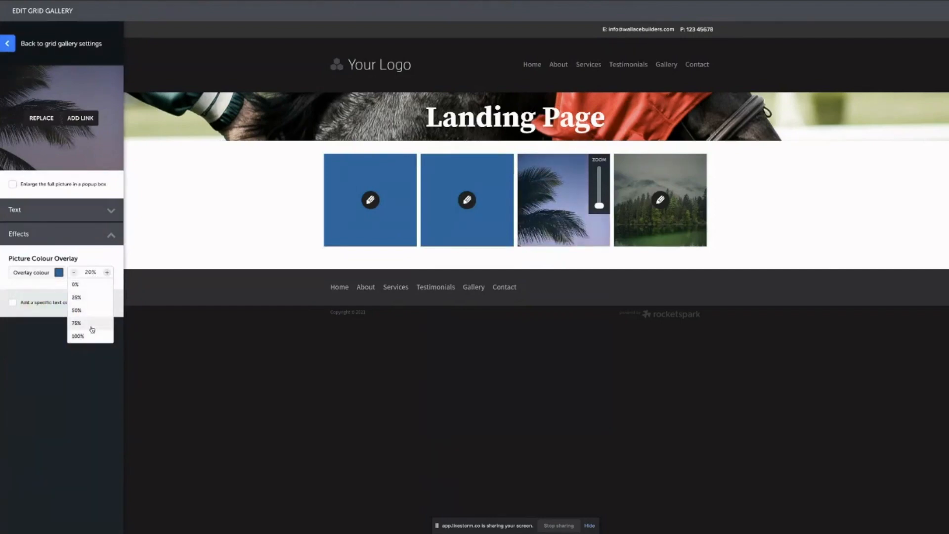
{"action": "left_click", "coordinate": [92, 336]}
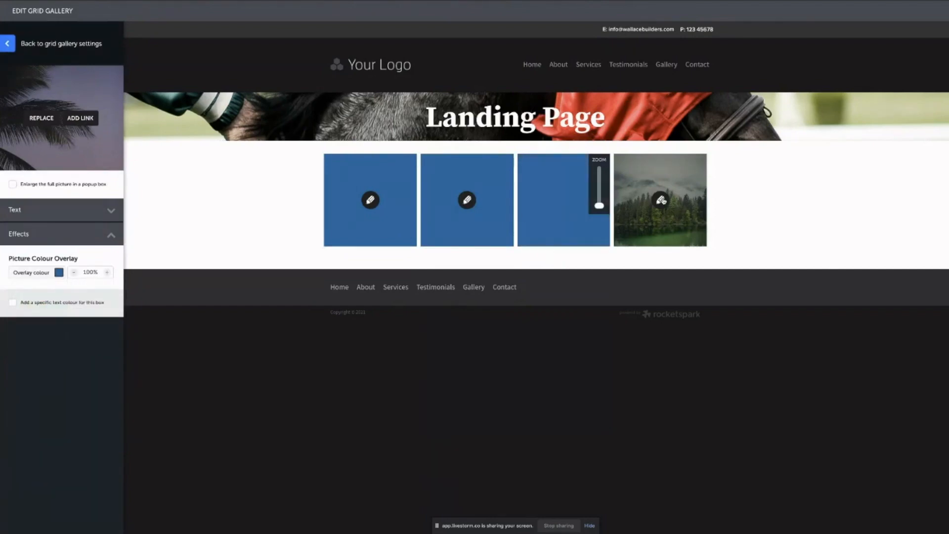
{"action": "left_click", "coordinate": [660, 200]}
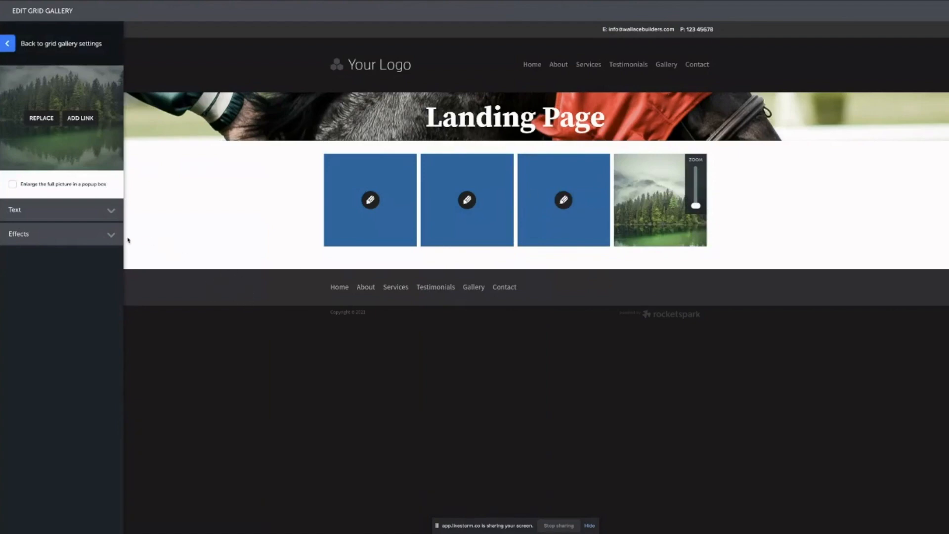
{"action": "left_click", "coordinate": [70, 234]}
{"action": "left_click", "coordinate": [43, 275]}
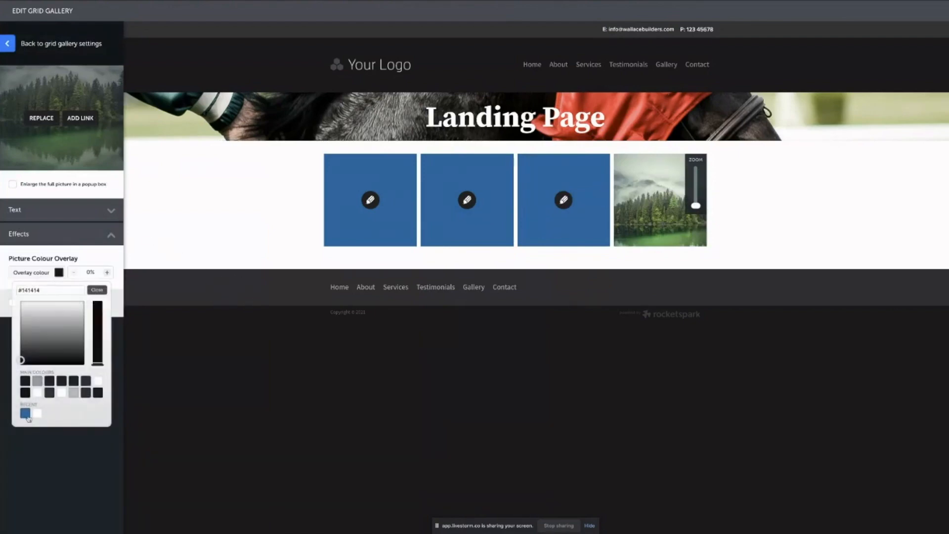
{"action": "left_click", "coordinate": [25, 414]}
{"action": "left_click", "coordinate": [92, 272]}
{"action": "left_click", "coordinate": [79, 336]}
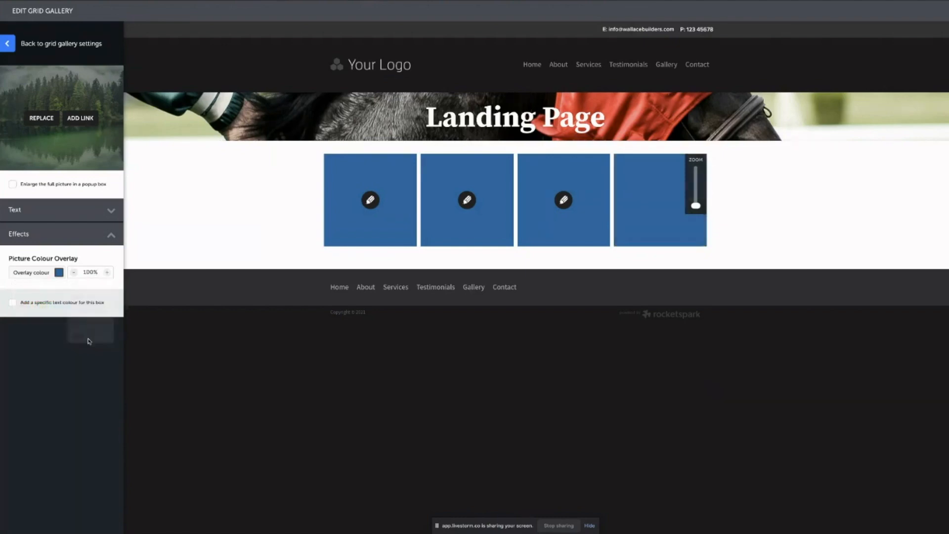
{"action": "left_click", "coordinate": [83, 236]}
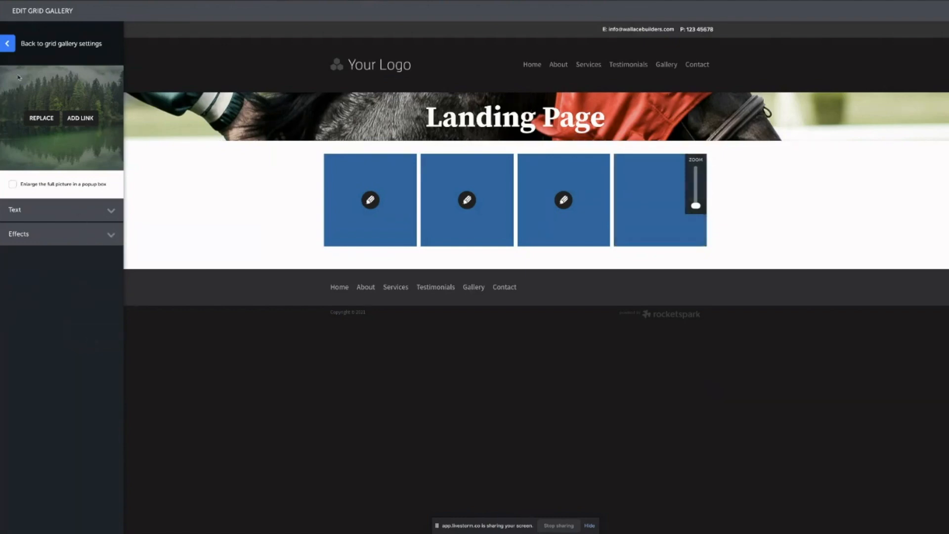
Widen the gallery Box Shape so the tiles become shorter landscape rectangles.
{"action": "left_click", "coordinate": [10, 49]}
{"action": "left_click", "coordinate": [43, 72]}
{"action": "left_click", "coordinate": [44, 71]}
{"action": "left_click", "coordinate": [44, 99]}
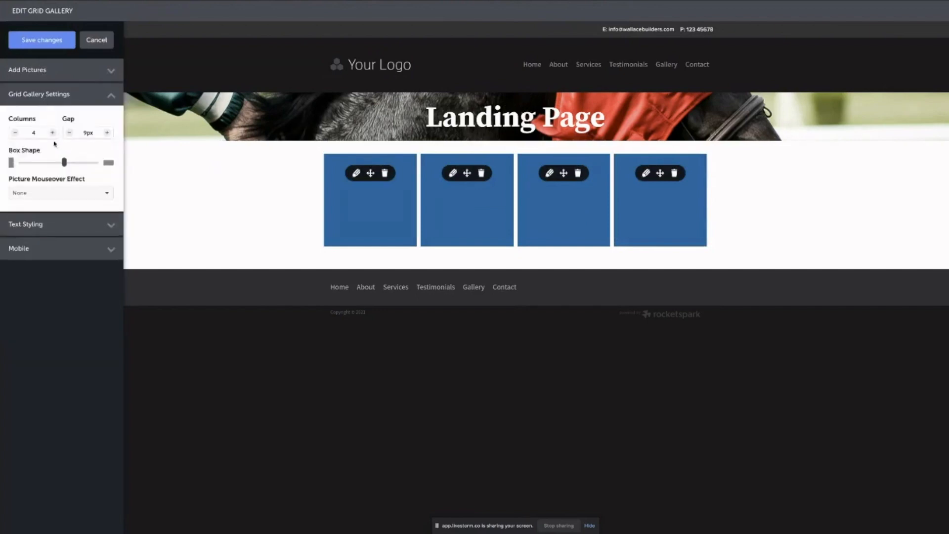
{"action": "left_click_drag", "start_coordinate": [65, 163], "coordinate": [91, 163]}
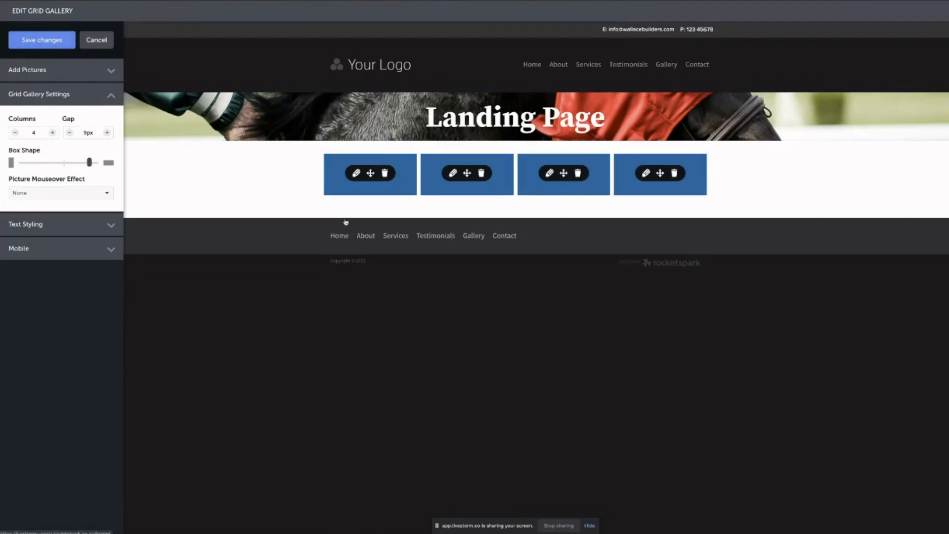
Link the first gallery tile to the Home page.
{"action": "left_click", "coordinate": [356, 173]}
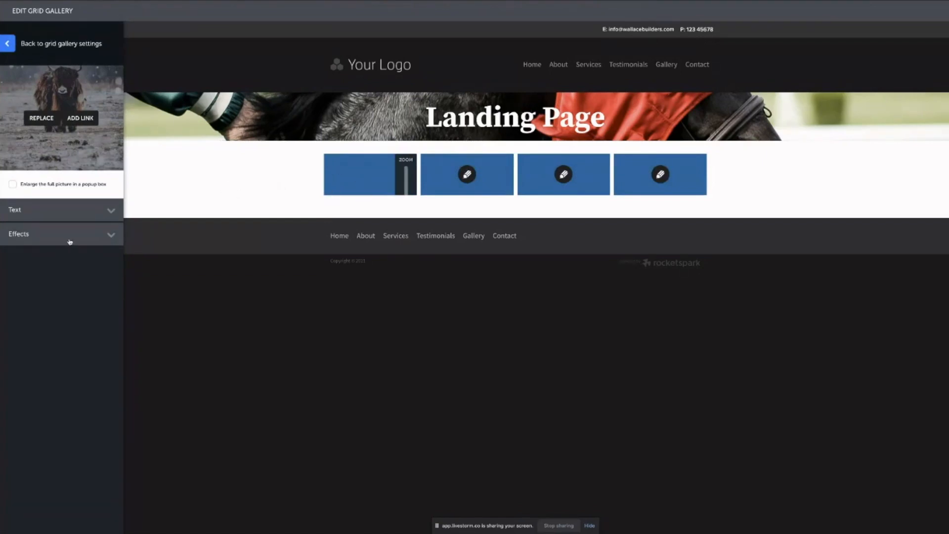
{"action": "left_click", "coordinate": [83, 119]}
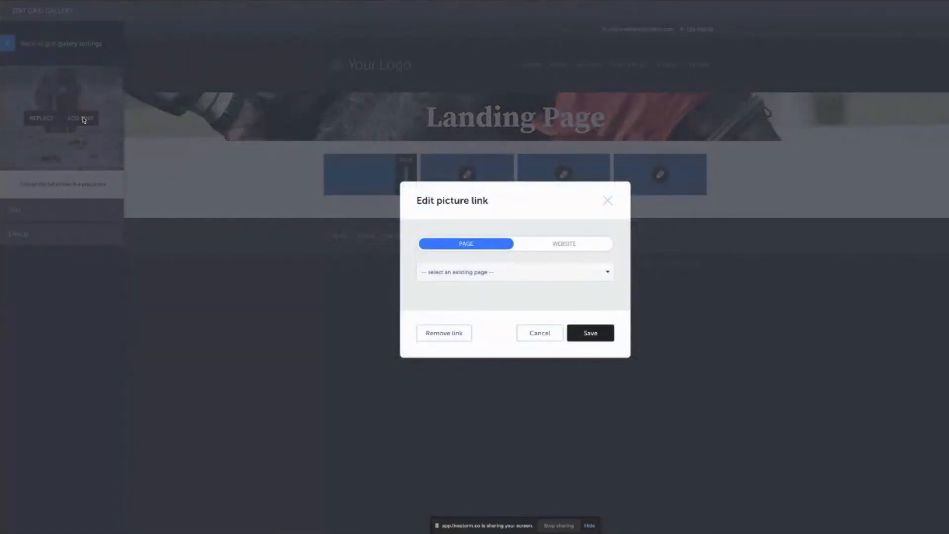
{"action": "left_click", "coordinate": [479, 275]}
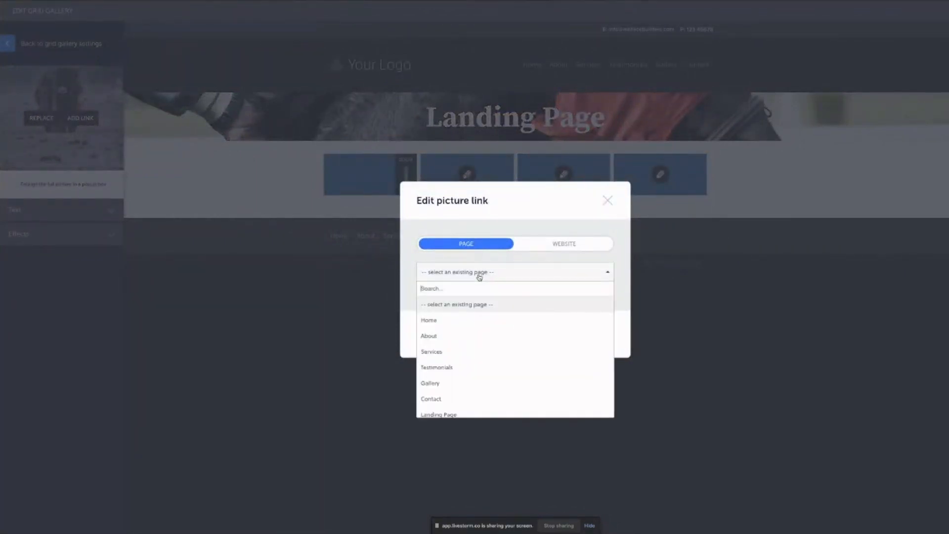
{"action": "left_click", "coordinate": [449, 321]}
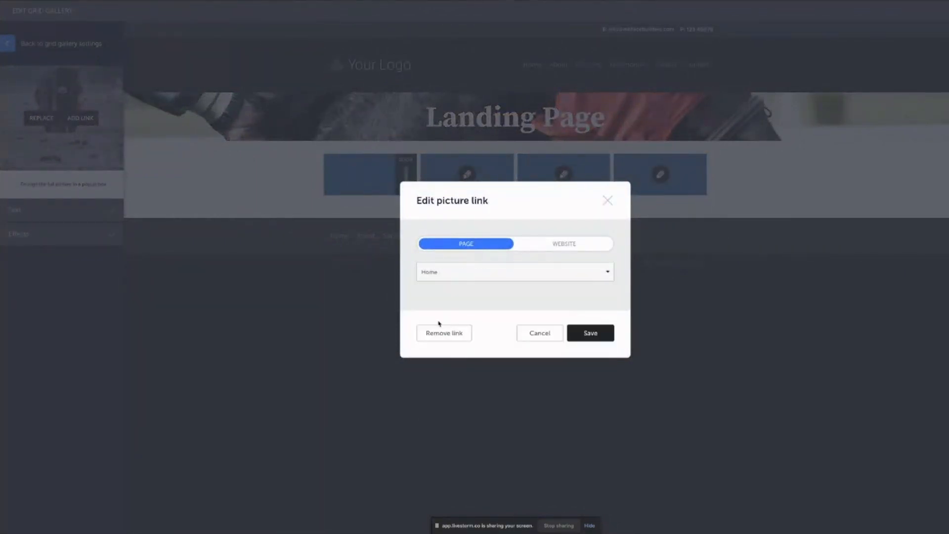
{"action": "left_click", "coordinate": [593, 333]}
Give the first tile the title 'Home'.
{"action": "left_click", "coordinate": [106, 209]}
{"action": "left_click", "coordinate": [41, 247]}
{"action": "type", "text": "Home"}
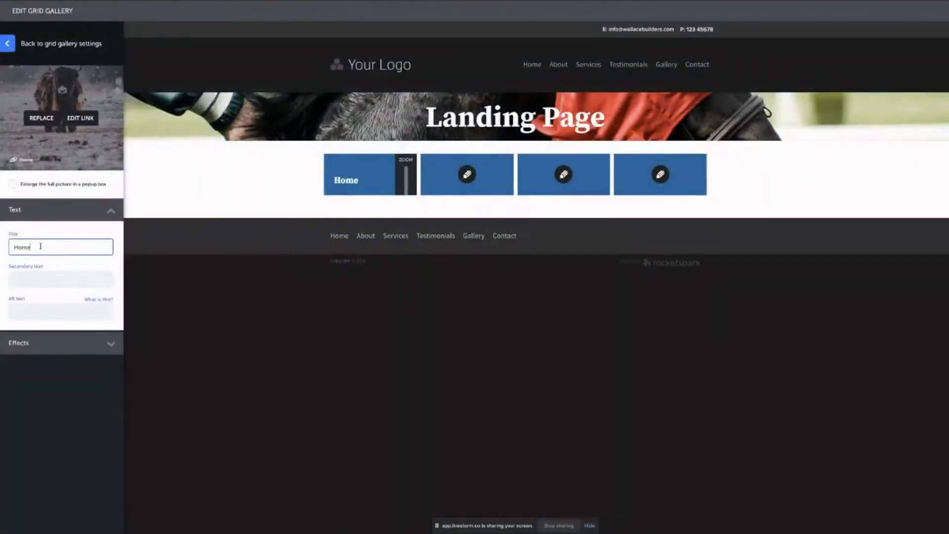
{"action": "left_click", "coordinate": [38, 218]}
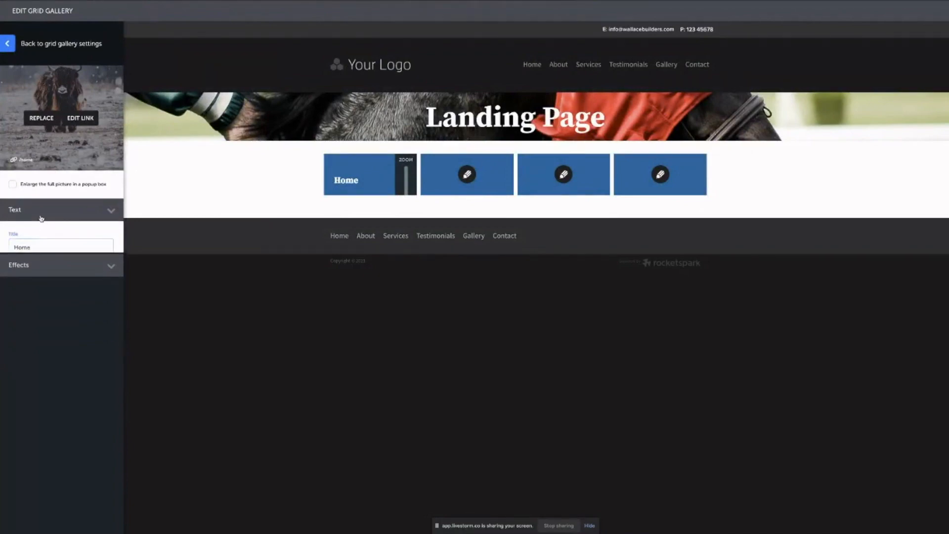
{"action": "left_click", "coordinate": [13, 49]}
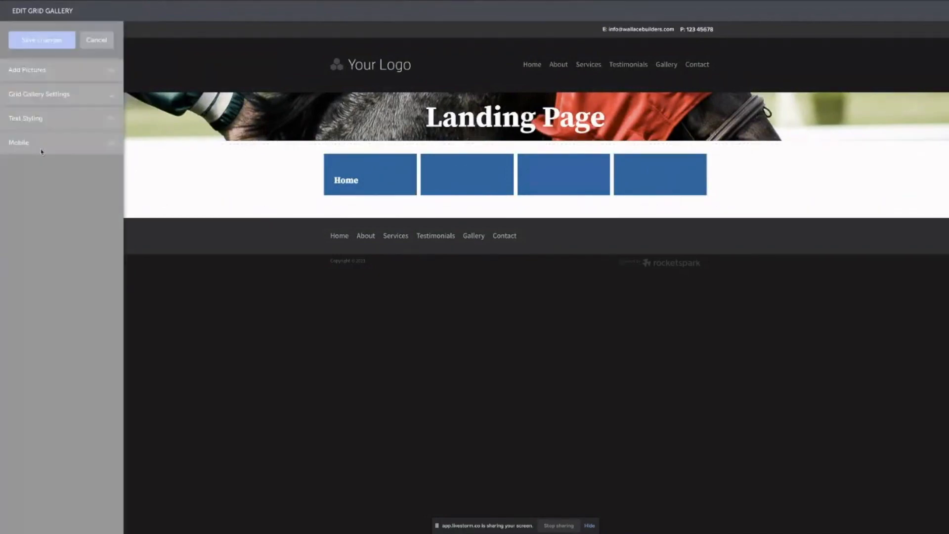
Choose the centred text styling layout for tile titles and save the gallery.
{"action": "left_click", "coordinate": [53, 95]}
{"action": "left_click", "coordinate": [56, 94]}
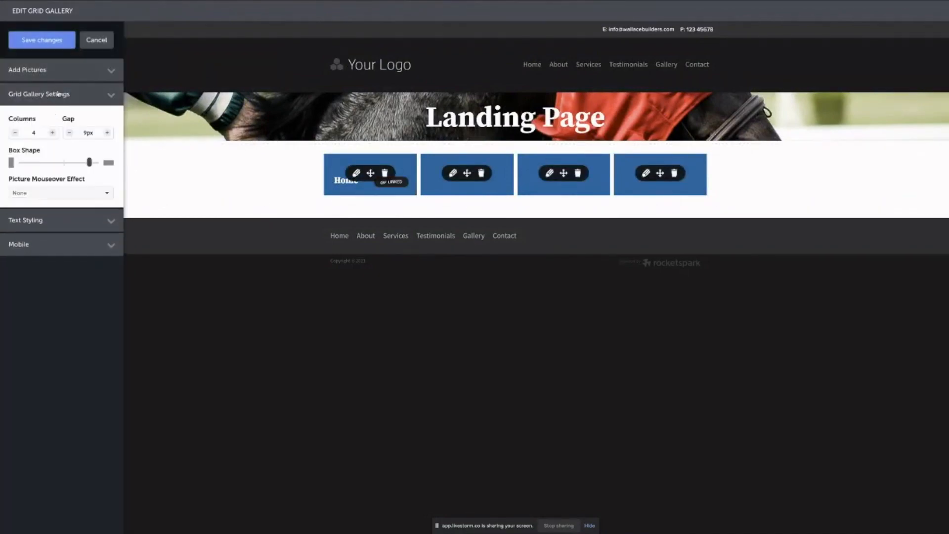
{"action": "left_click", "coordinate": [54, 124]}
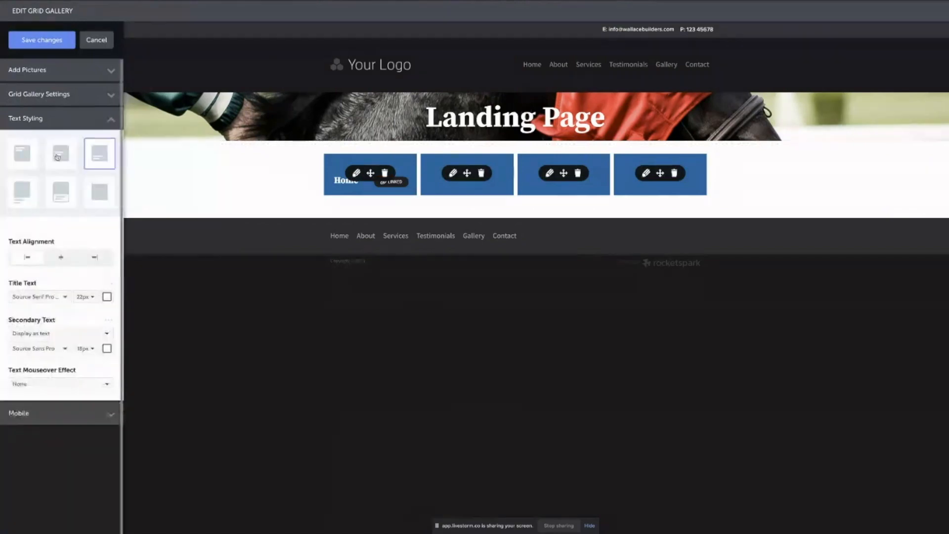
{"action": "left_click", "coordinate": [60, 157]}
{"action": "left_click", "coordinate": [49, 40]}
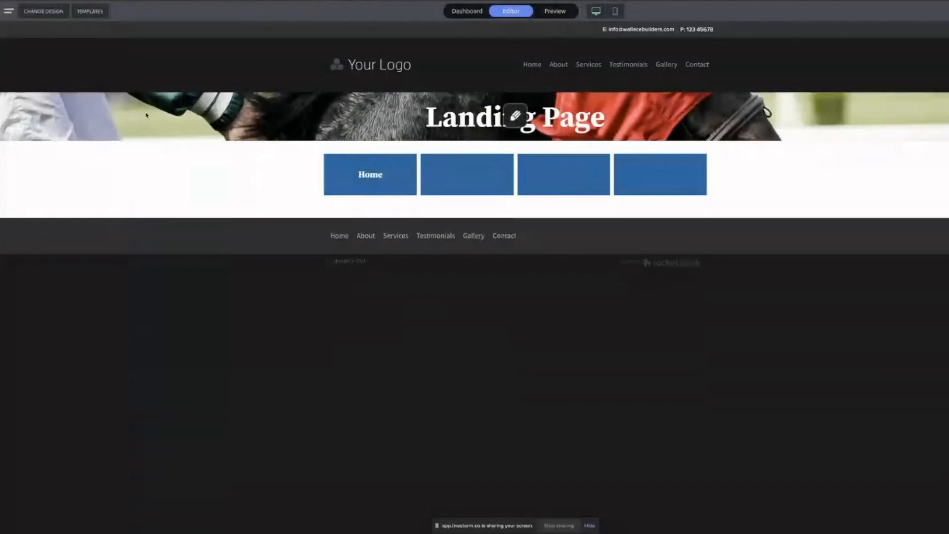
Open the Home page gallery's stack design options and stretch its content to full width.
{"action": "left_click", "coordinate": [376, 179]}
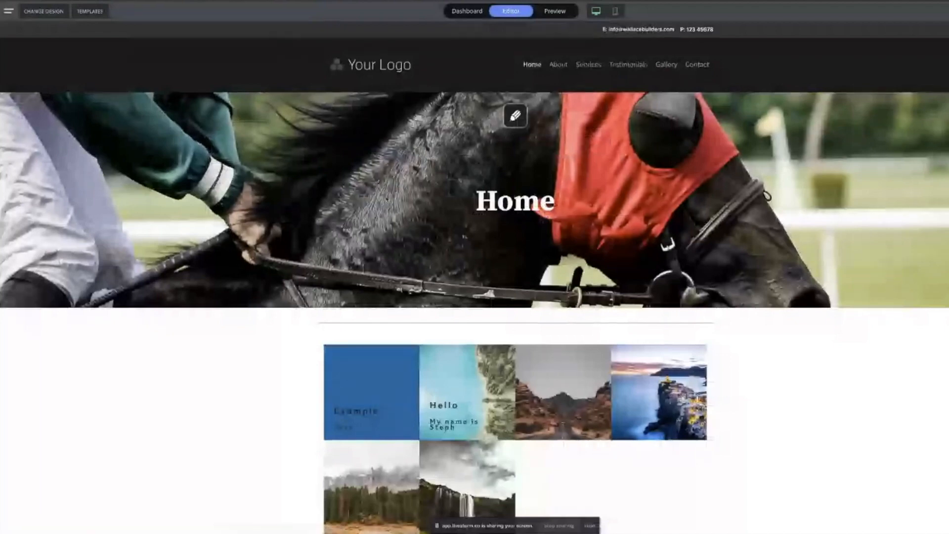
{"action": "scroll", "coordinate": [420, 240], "scroll_direction": "down", "scroll_amount": 1}
{"action": "scroll", "coordinate": [326, 275], "scroll_direction": "down", "scroll_amount": 1}
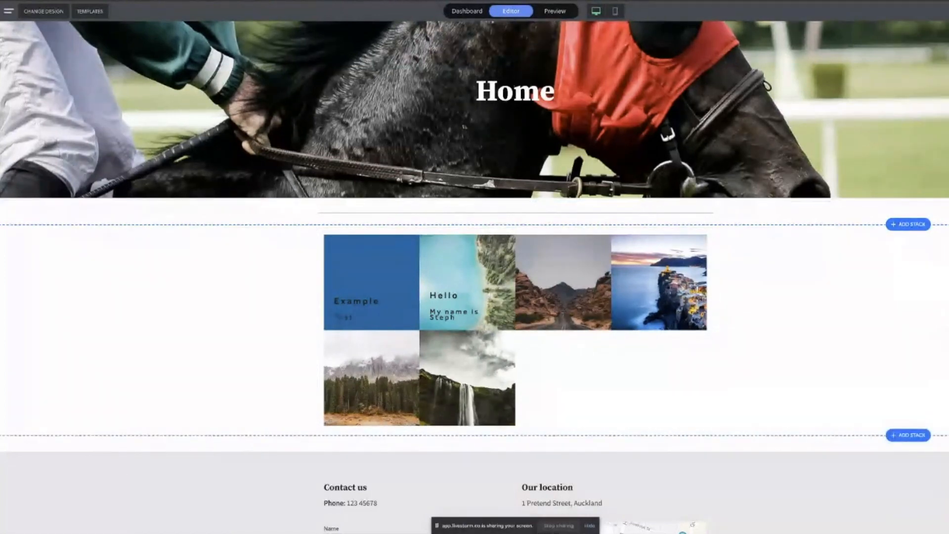
{"action": "left_click", "coordinate": [15, 247]}
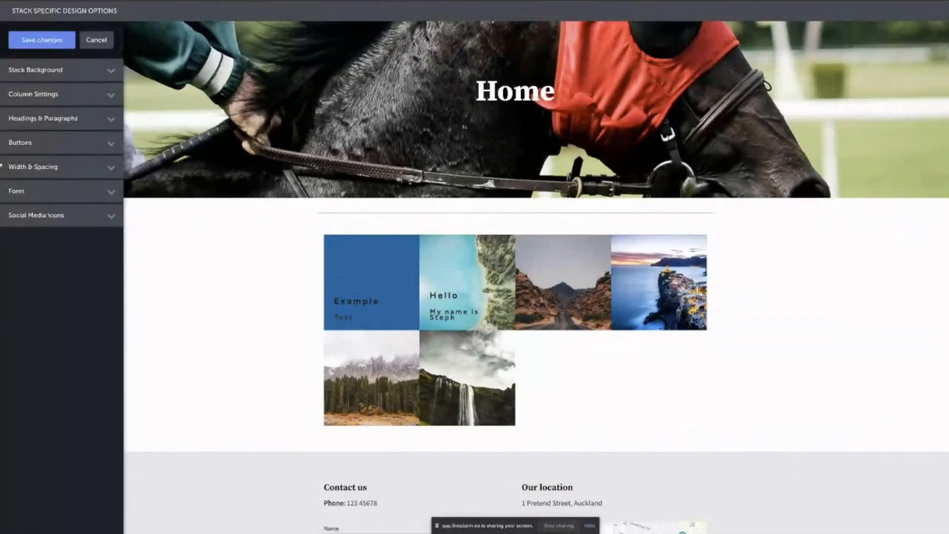
{"action": "left_click", "coordinate": [63, 170]}
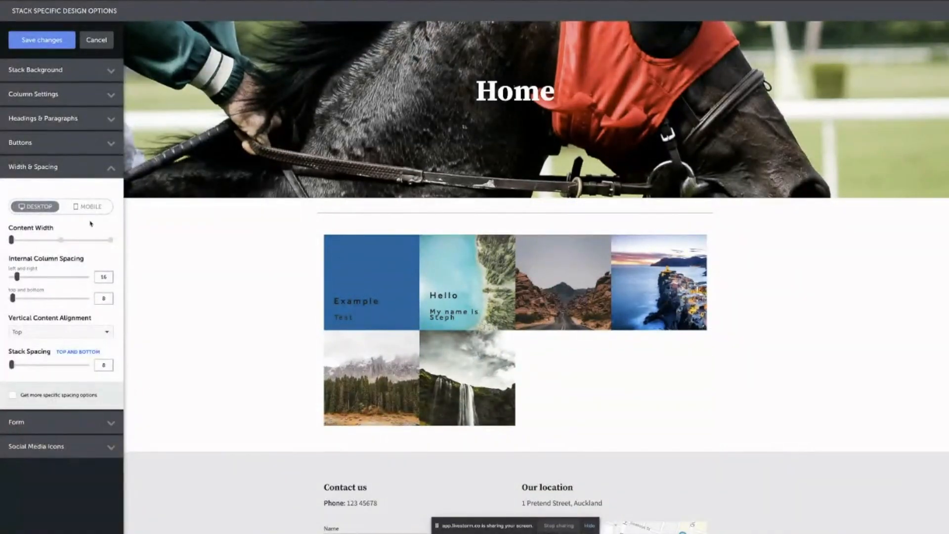
{"action": "left_click", "coordinate": [110, 241]}
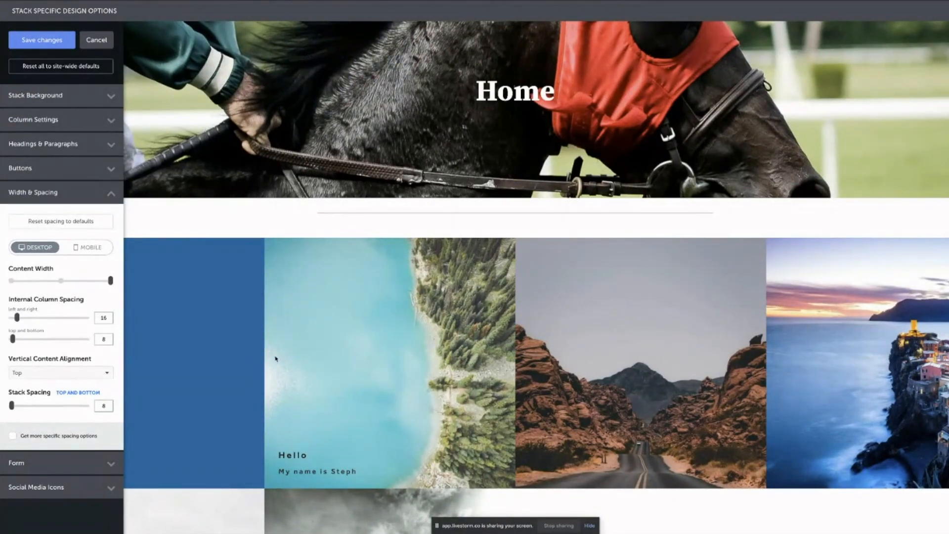
Reduce the desktop left-and-right internal column spacing from 16 to 0.
{"action": "right_click", "coordinate": [224, 413]}
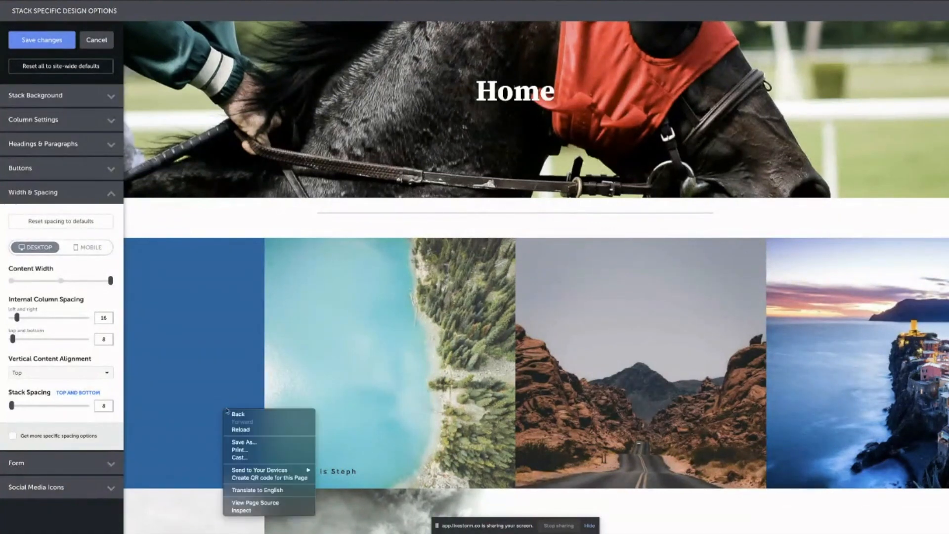
{"action": "left_click", "coordinate": [227, 339]}
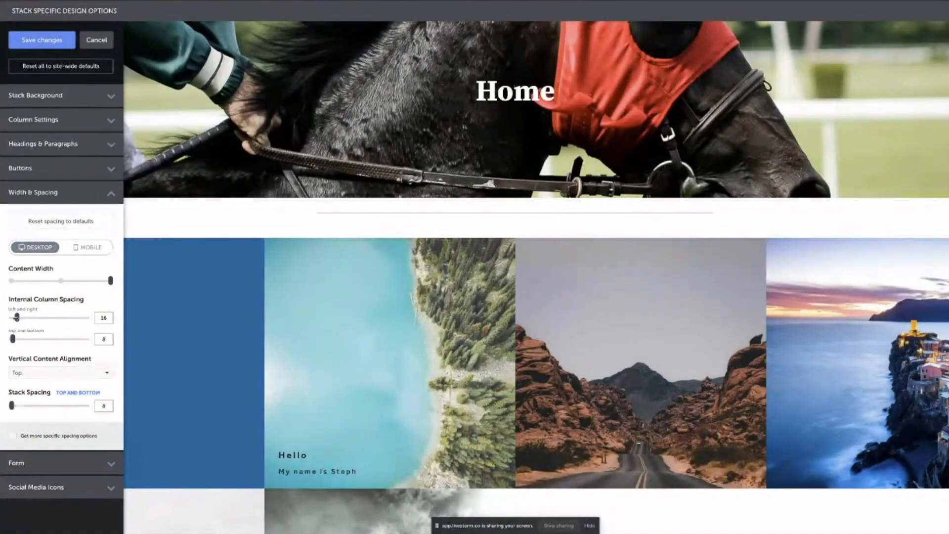
{"action": "left_click_drag", "start_coordinate": [16, 317], "coordinate": [8, 318]}
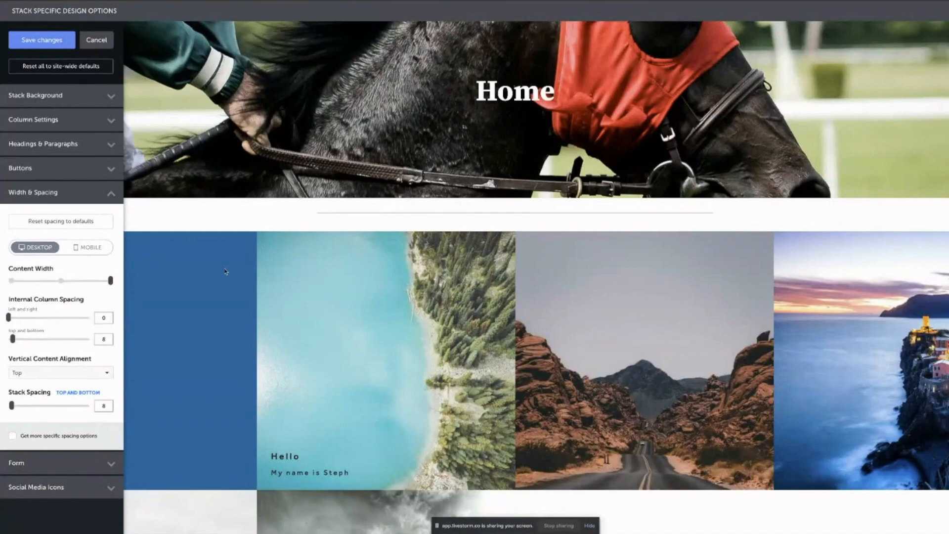
Set the gallery's mobile left-and-right internal column spacing to 0.
{"action": "left_click", "coordinate": [97, 248]}
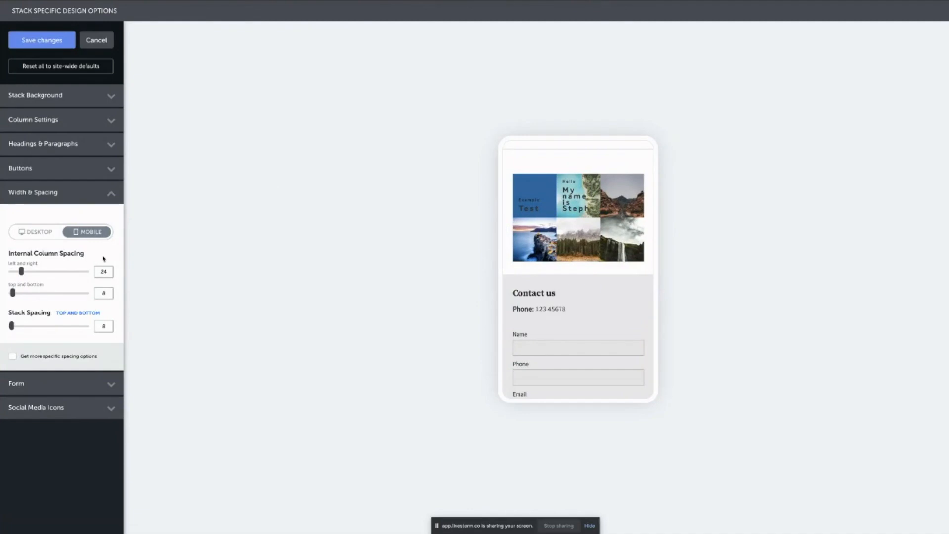
{"action": "left_click_drag", "start_coordinate": [20, 272], "coordinate": [2, 272]}
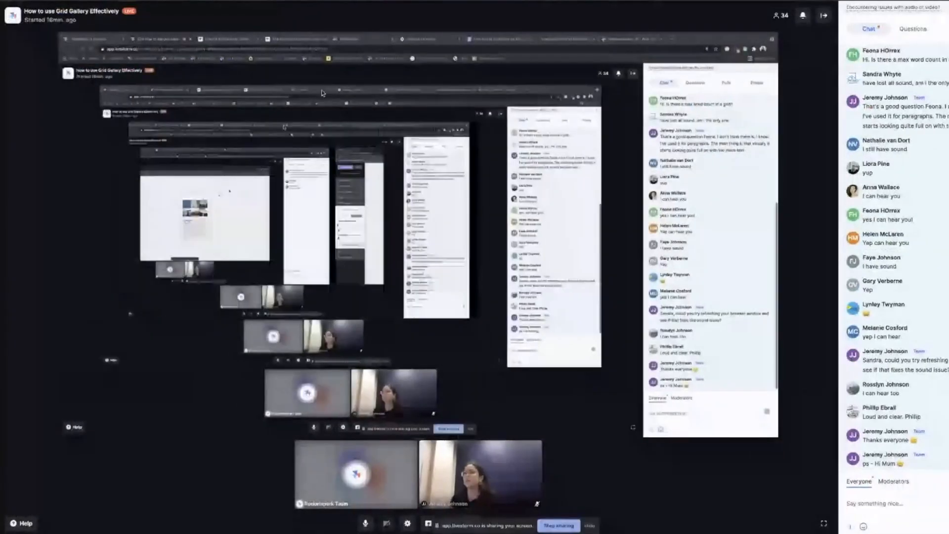
{"action": "left_click", "coordinate": [730, 0]}
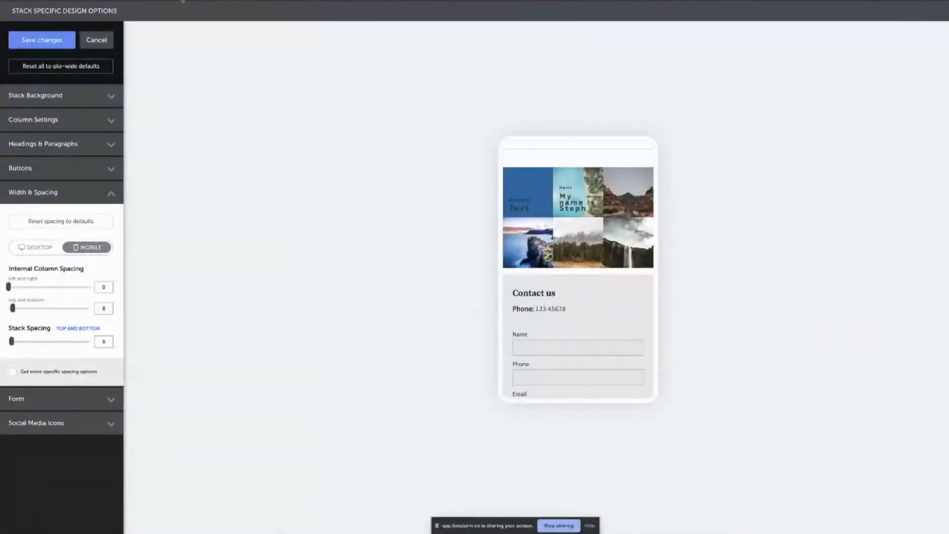
Load galleryinspiration.rocketspark.com in a new browser tab.
{"action": "key", "text": "super+t"}
{"action": "type", "text": "https://galleryinspiration.rocketspark.com/"}
{"action": "key", "text": "Return"}
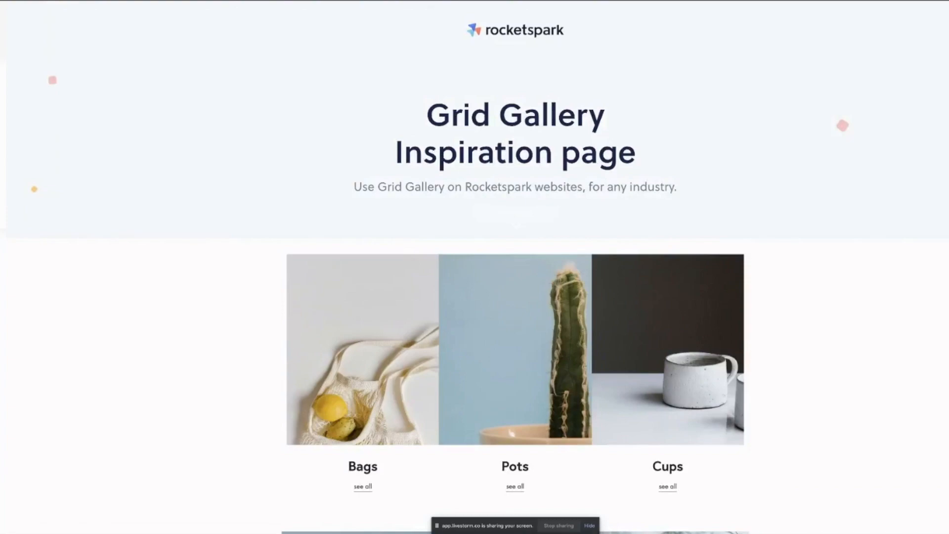
Save the Home gallery's column spacing changes in the editor.
{"action": "key", "text": "ctrl+shift+Tab"}
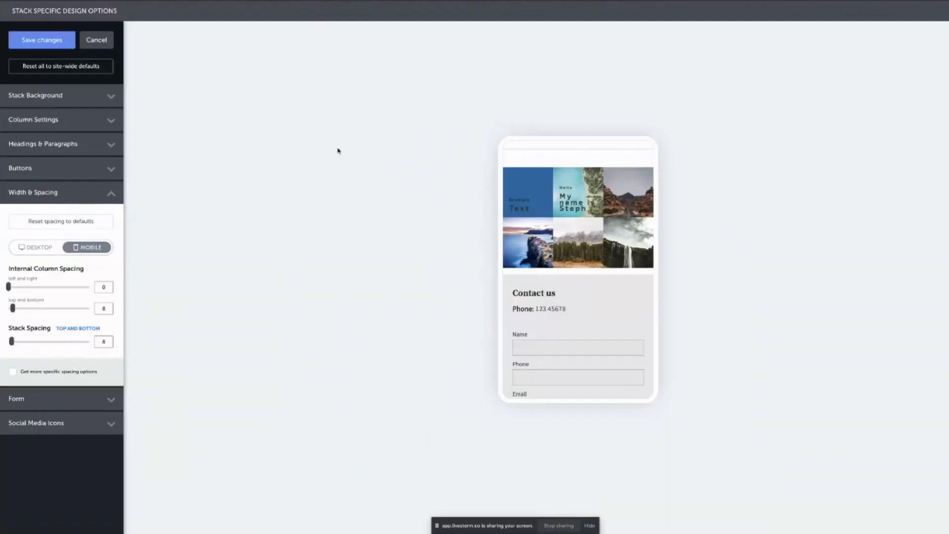
{"action": "left_click", "coordinate": [42, 39]}
{"action": "key", "text": "ctrl+Tab"}
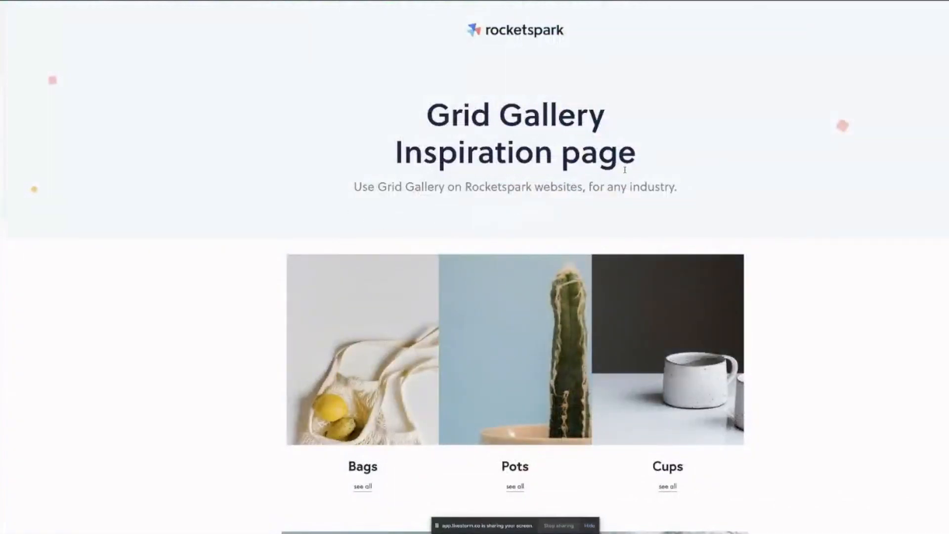
Scroll the inspiration page down to the priced dress gallery and the six-tile category grid.
{"action": "scroll", "coordinate": [625, 170], "scroll_direction": "down", "scroll_amount": 2}
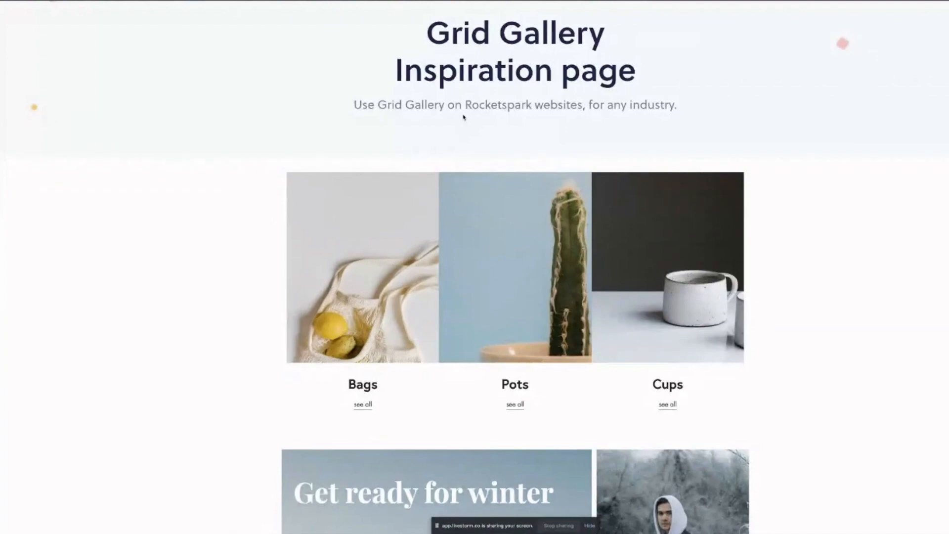
{"action": "scroll", "coordinate": [472, 132], "scroll_direction": "down", "scroll_amount": 2}
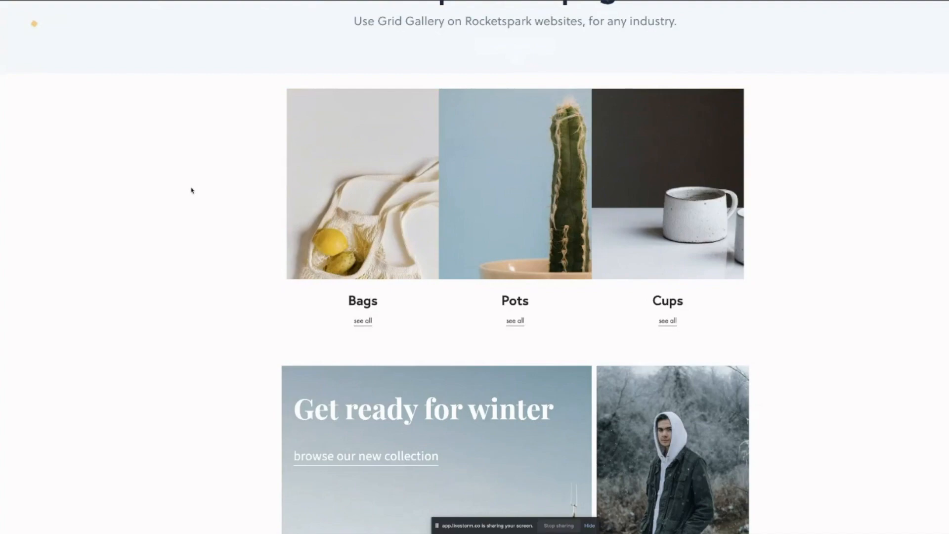
{"action": "scroll", "coordinate": [254, 206], "scroll_direction": "down", "scroll_amount": 8}
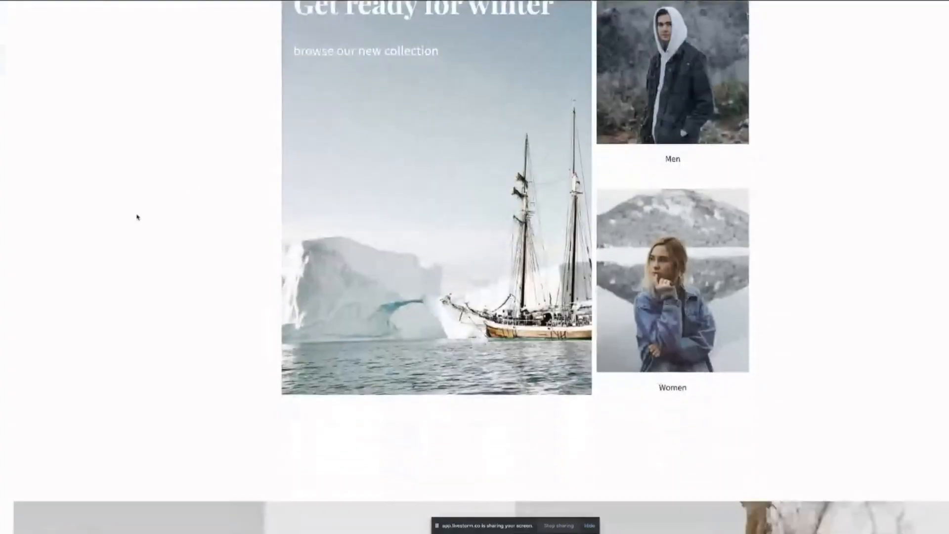
{"action": "scroll", "coordinate": [559, 174], "scroll_direction": "down", "scroll_amount": 8}
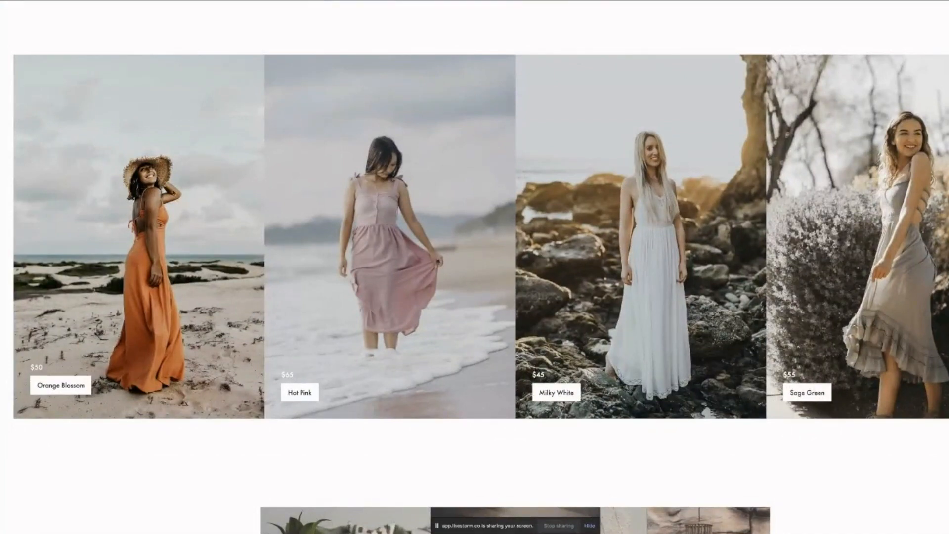
{"action": "scroll", "coordinate": [154, 204], "scroll_direction": "down", "scroll_amount": 1}
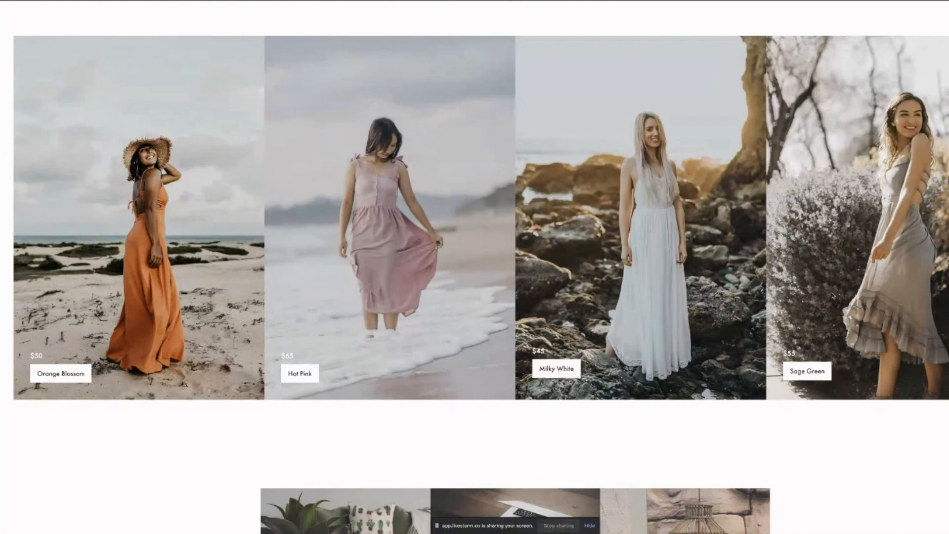
{"action": "scroll", "coordinate": [615, 323], "scroll_direction": "down", "scroll_amount": 5}
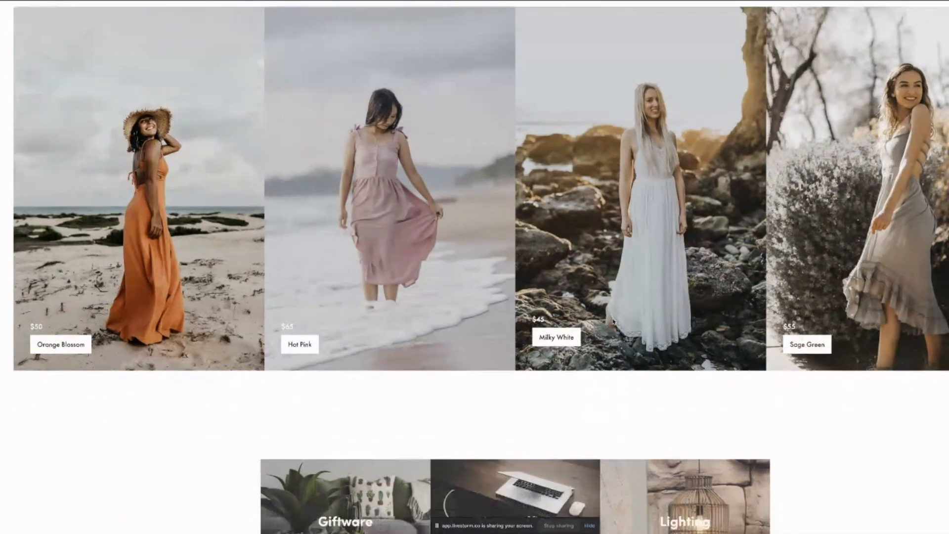
{"action": "scroll", "coordinate": [615, 323], "scroll_direction": "down", "scroll_amount": 1}
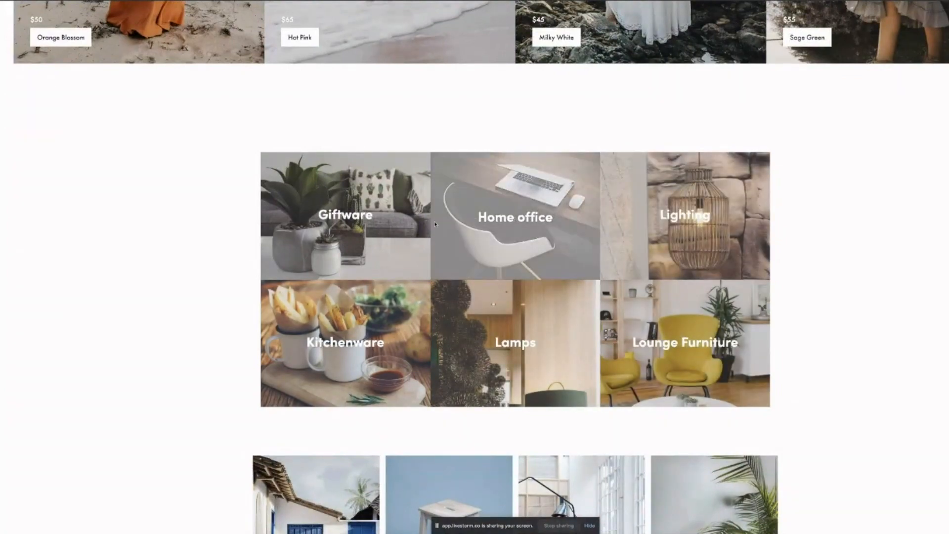
{"action": "scroll", "coordinate": [122, 212], "scroll_direction": "down", "scroll_amount": 2}
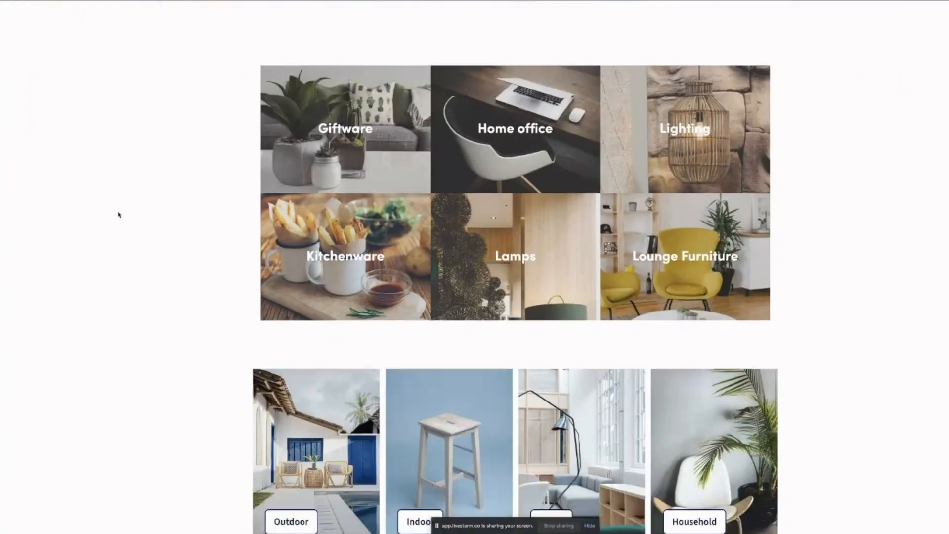
{"action": "scroll", "coordinate": [119, 214], "scroll_direction": "down", "scroll_amount": 4}
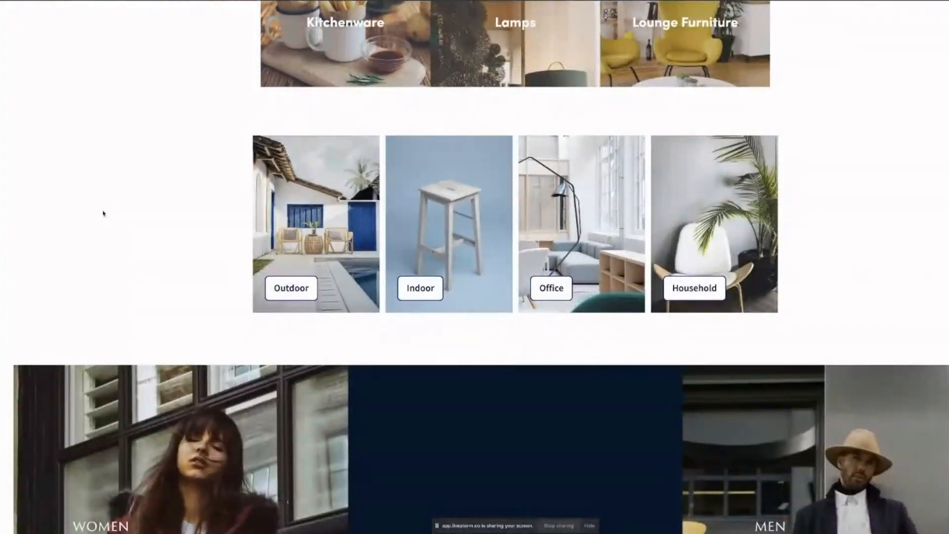
{"action": "scroll", "coordinate": [307, 227], "scroll_direction": "down", "scroll_amount": 2}
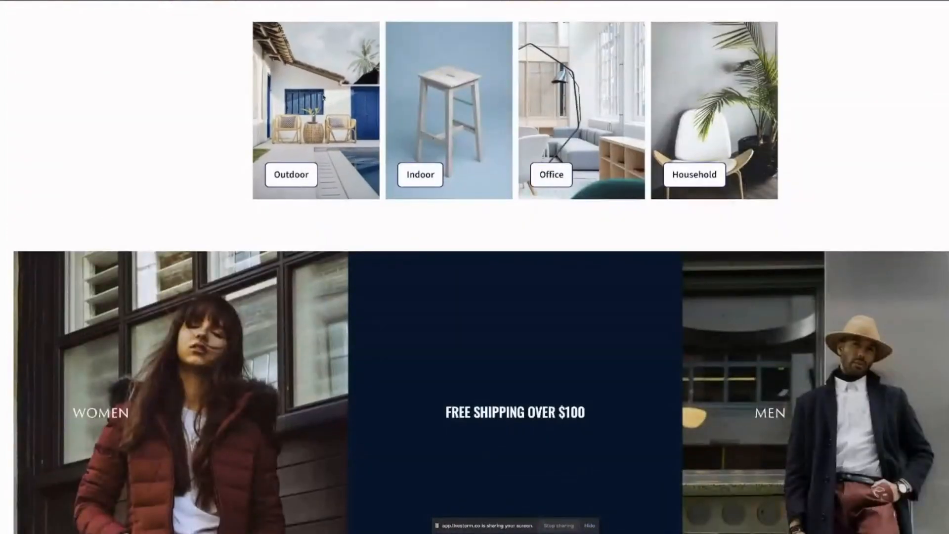
{"action": "scroll", "coordinate": [324, 97], "scroll_direction": "up", "scroll_amount": 1}
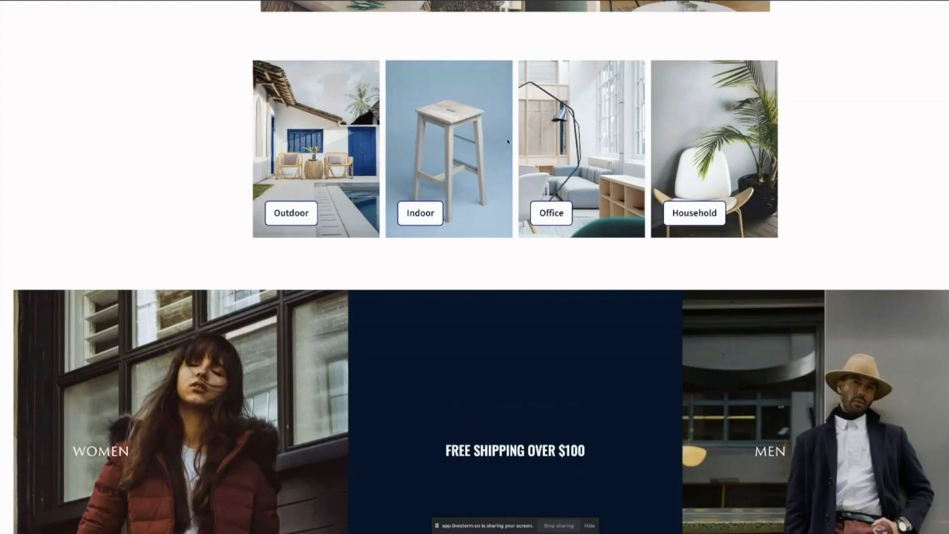
{"action": "scroll", "coordinate": [816, 156], "scroll_direction": "down", "scroll_amount": 3}
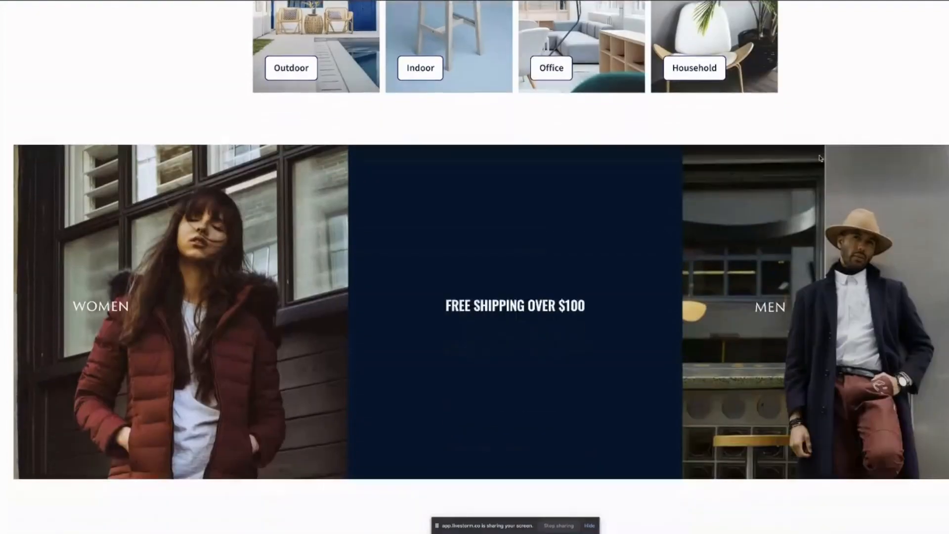
{"action": "scroll", "coordinate": [821, 157], "scroll_direction": "up", "scroll_amount": 2}
{"action": "scroll", "coordinate": [822, 157], "scroll_direction": "down", "scroll_amount": 3}
{"action": "scroll", "coordinate": [822, 158], "scroll_direction": "up", "scroll_amount": 3}
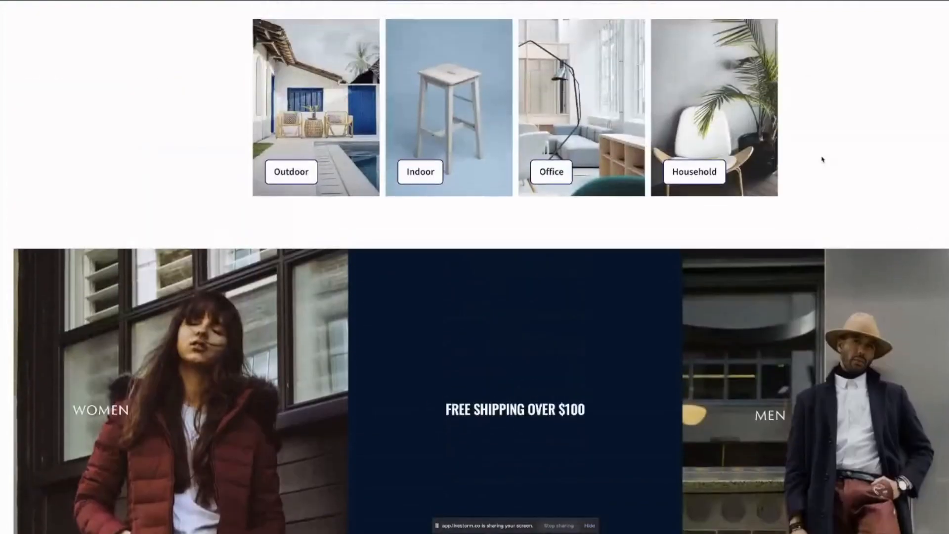
{"action": "scroll", "coordinate": [816, 154], "scroll_direction": "up", "scroll_amount": 1}
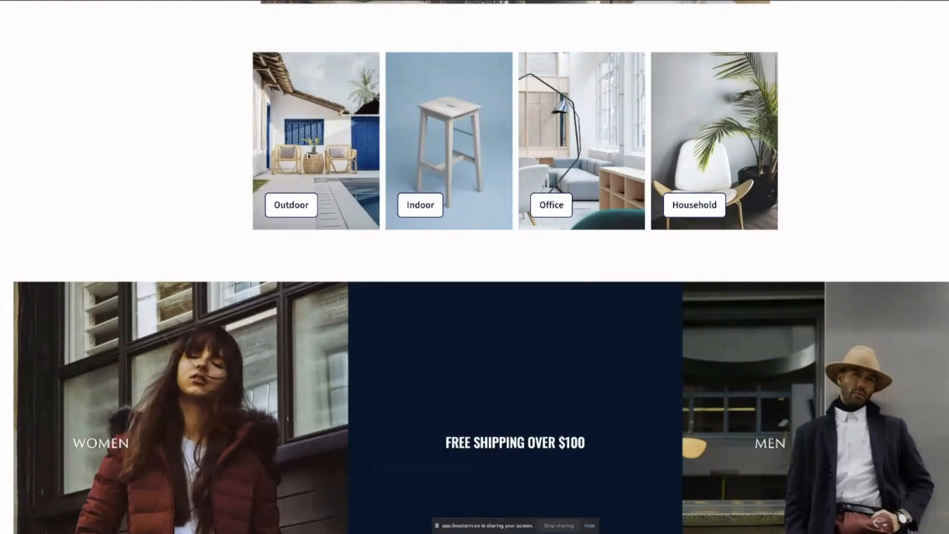
{"action": "scroll", "coordinate": [308, 156], "scroll_direction": "down", "scroll_amount": 9}
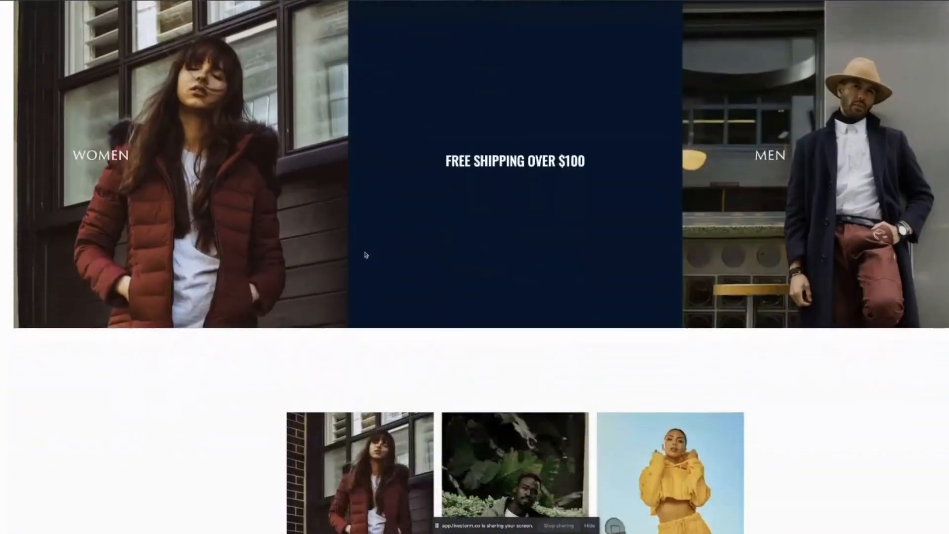
{"action": "scroll", "coordinate": [378, 252], "scroll_direction": "down", "scroll_amount": 2}
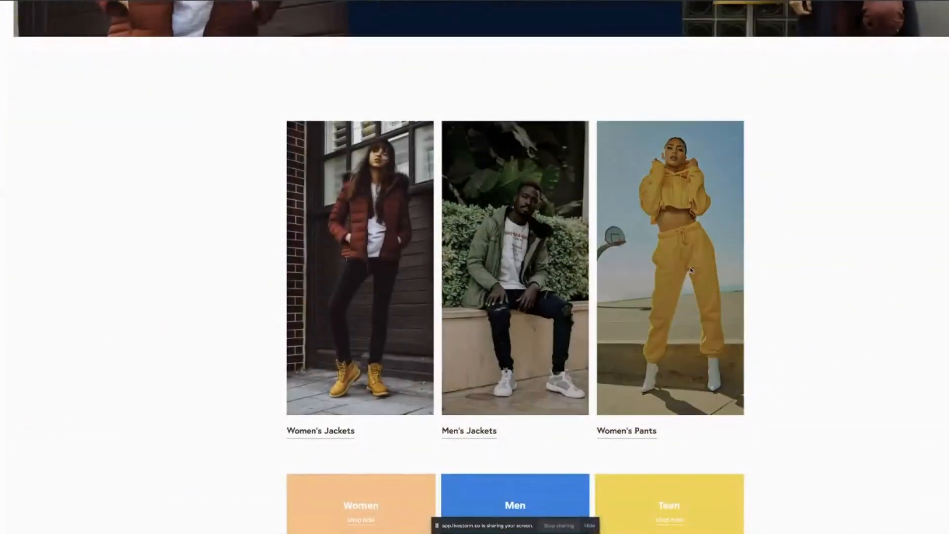
{"action": "scroll", "coordinate": [837, 254], "scroll_direction": "down", "scroll_amount": 1}
{"action": "scroll", "coordinate": [838, 254], "scroll_direction": "down", "scroll_amount": 5}
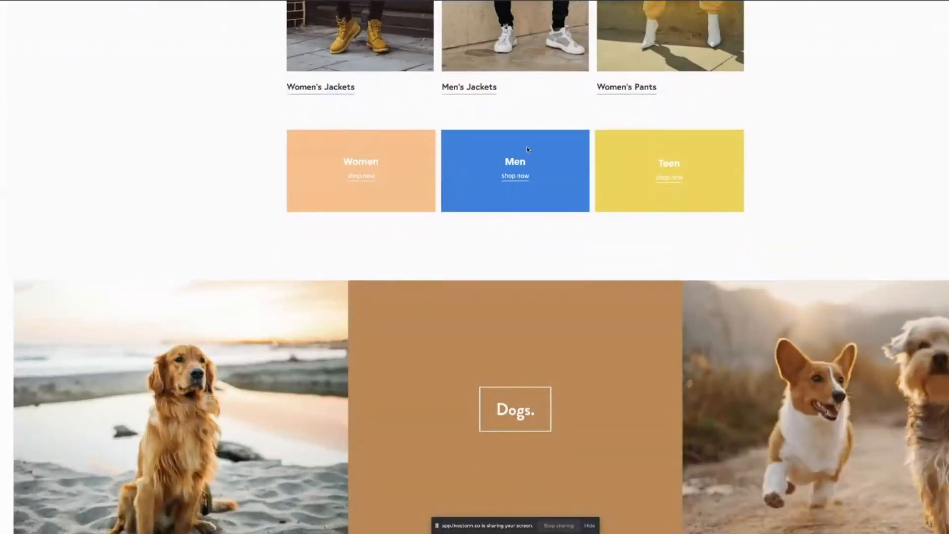
{"action": "scroll", "coordinate": [360, 165], "scroll_direction": "down", "scroll_amount": 4}
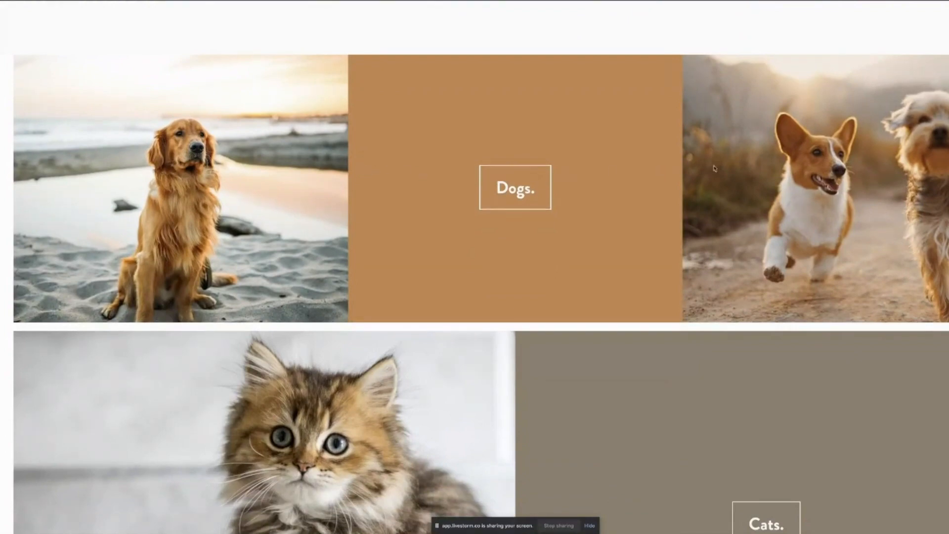
{"action": "scroll", "coordinate": [611, 171], "scroll_direction": "up", "scroll_amount": 1}
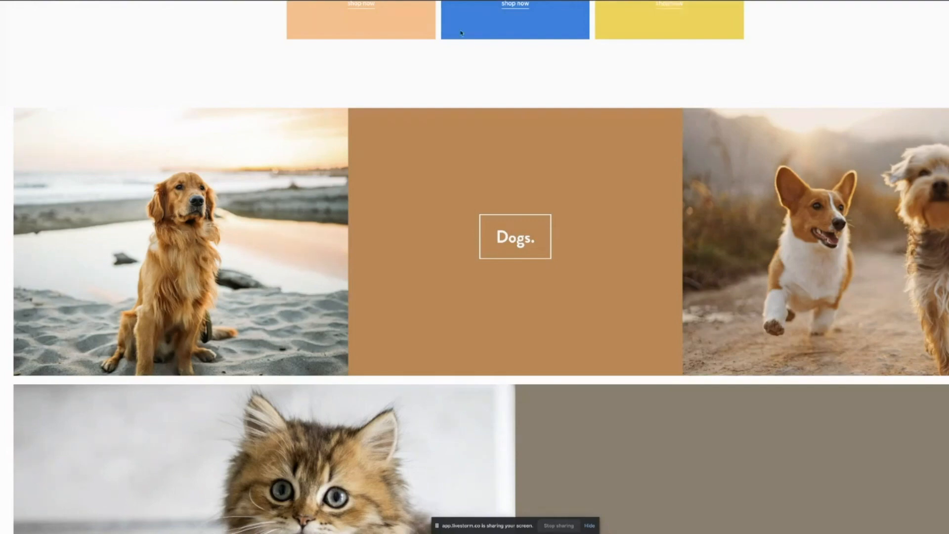
{"action": "scroll", "coordinate": [864, 148], "scroll_direction": "down", "scroll_amount": 8}
{"action": "scroll", "coordinate": [864, 149], "scroll_direction": "down", "scroll_amount": 14}
{"action": "scroll", "coordinate": [860, 147], "scroll_direction": "up", "scroll_amount": 11}
{"action": "scroll", "coordinate": [758, 142], "scroll_direction": "up", "scroll_amount": 1}
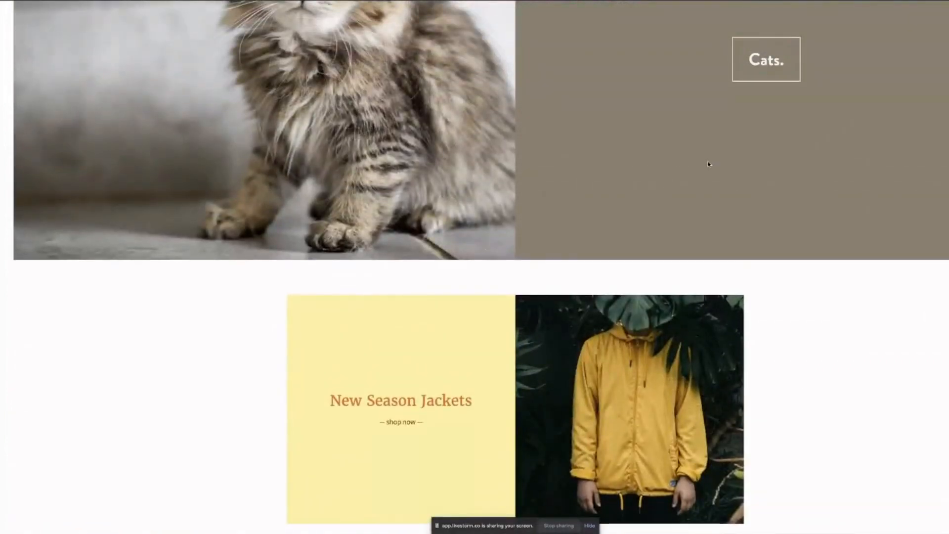